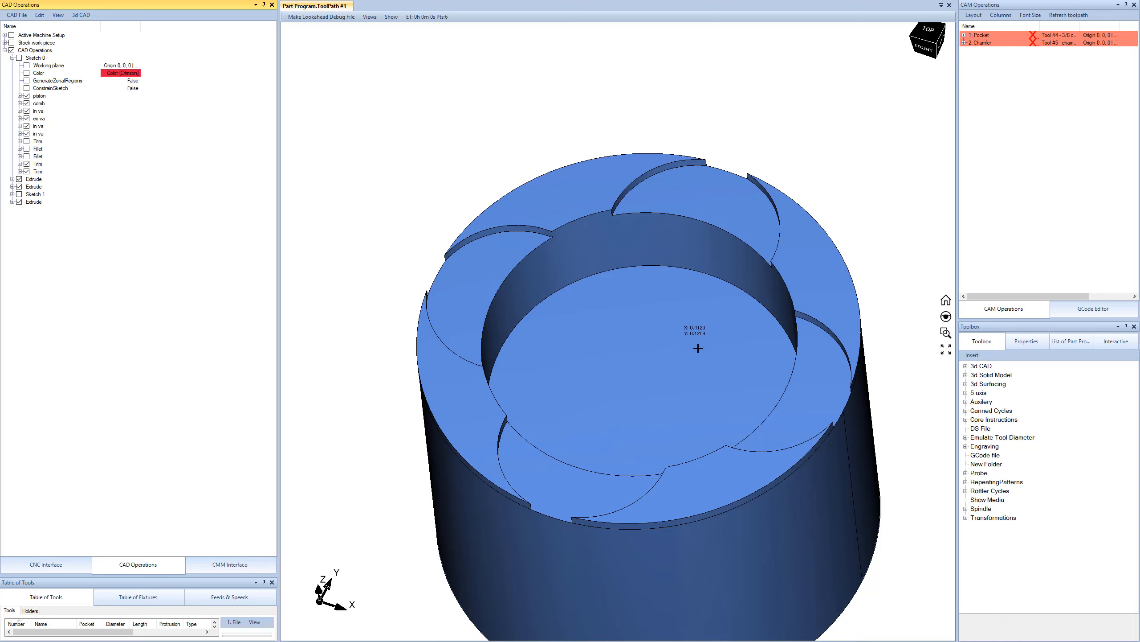
Uncomment the Pocket operation to view its toolpath on the piston, and comment it out again
right_click(978, 39)
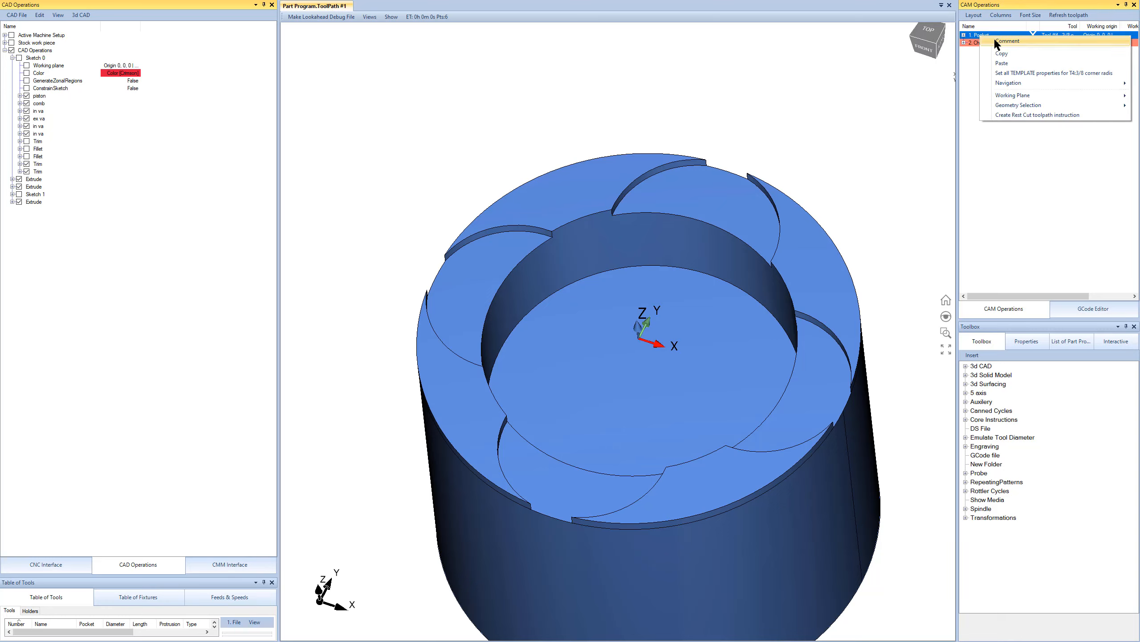
click(995, 37)
middle_drag(704, 242, 701, 188)
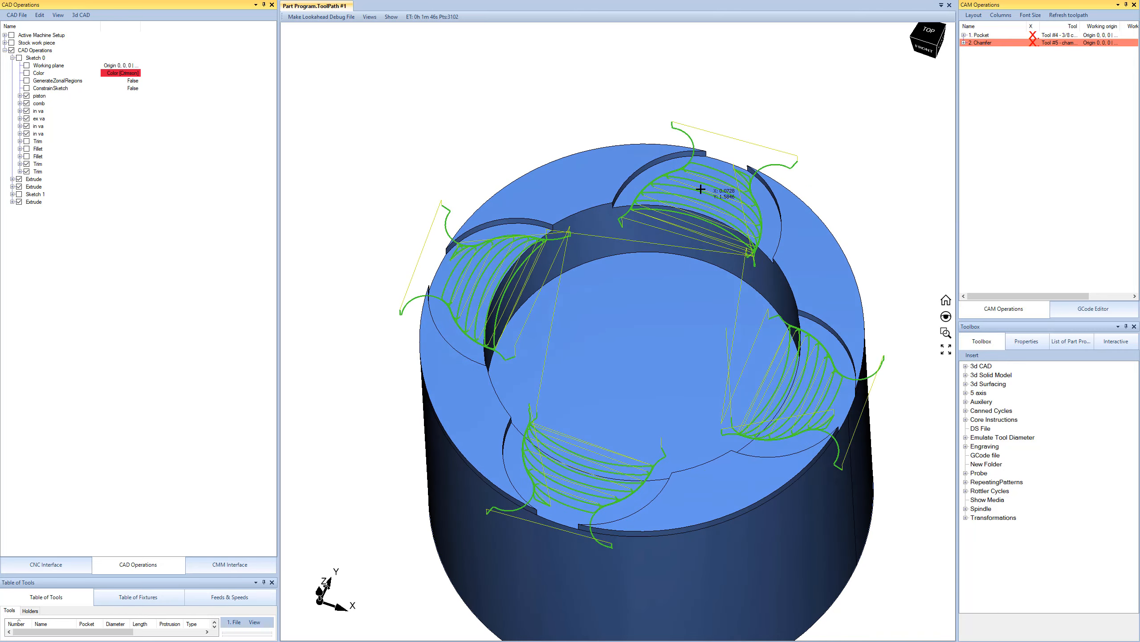
right_click(980, 38)
click(994, 84)
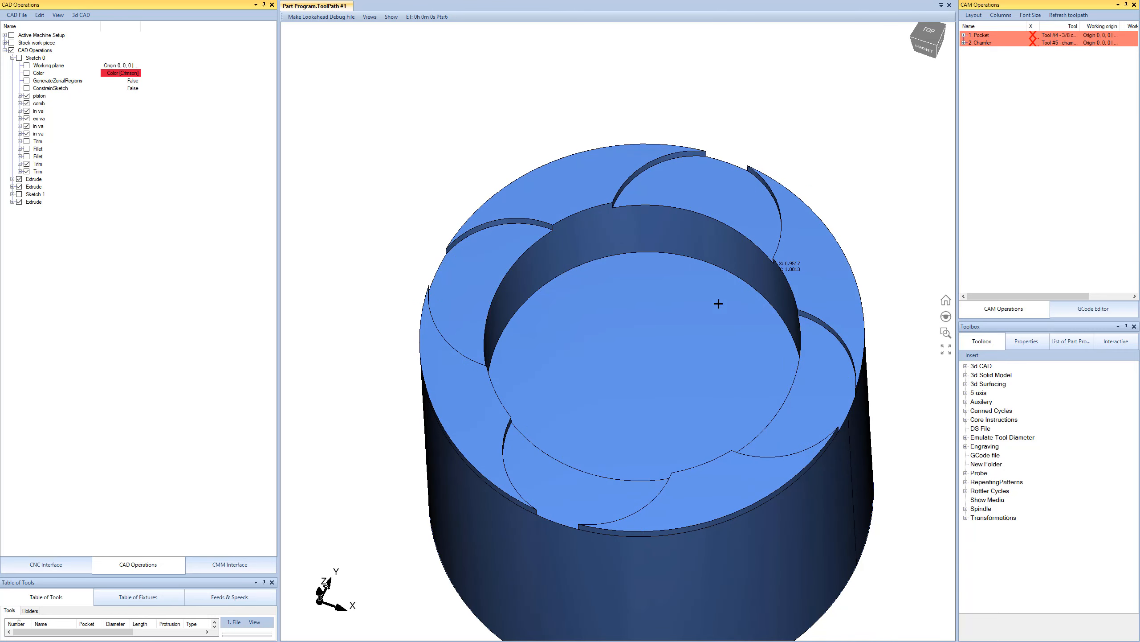
Examine the finished piston model's valve reliefs and central bowl from several angles
middle_drag(609, 374, 591, 356)
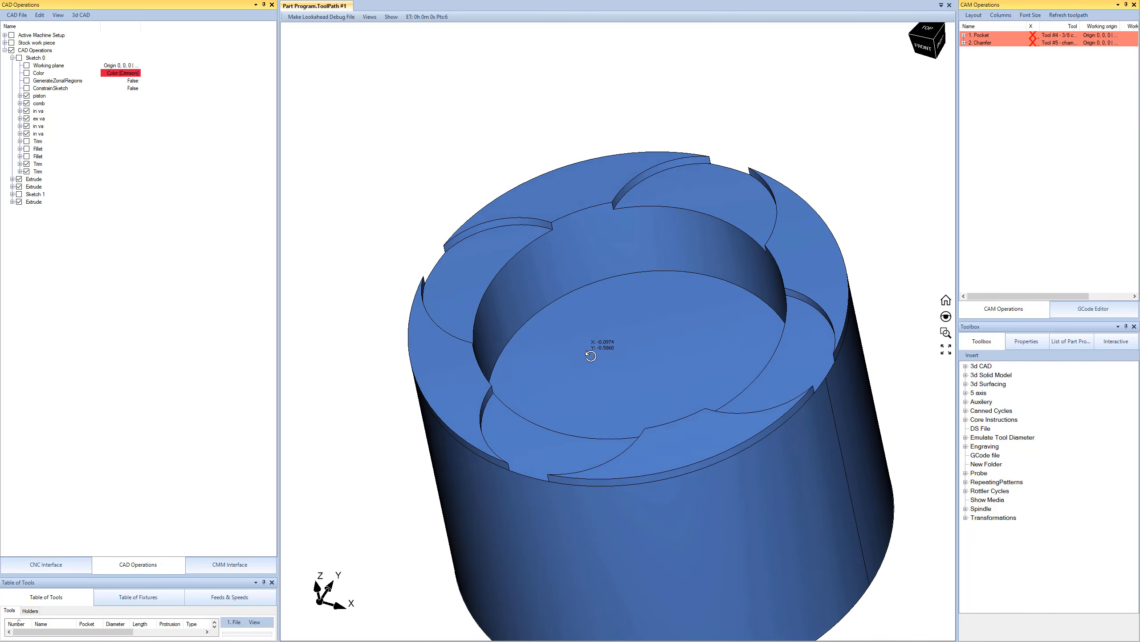
middle_drag(683, 379, 661, 396)
scroll(668, 313, up, 2)
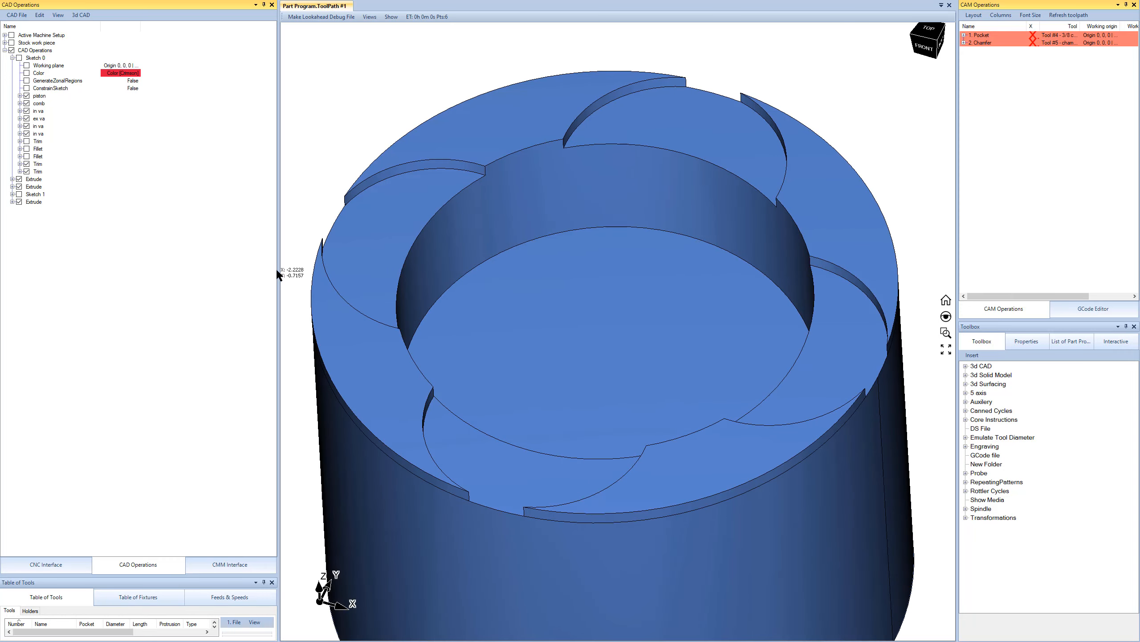
drag(277, 269, 212, 270)
scroll(552, 267, down, 2)
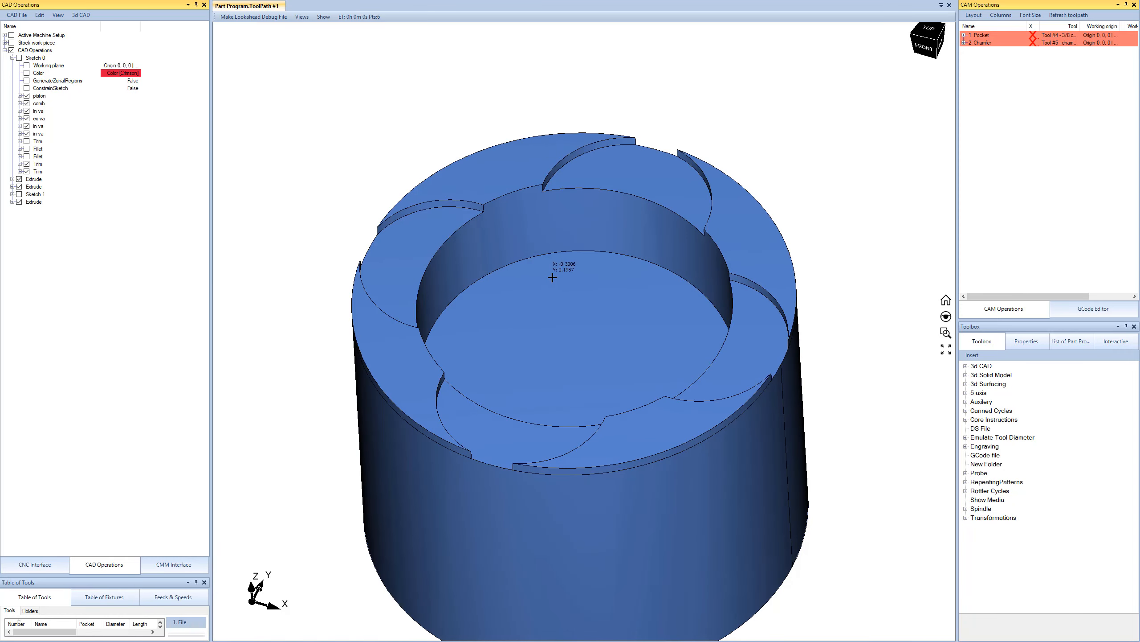
scroll(555, 292, up, 1)
scroll(562, 296, down, 1)
middle_drag(585, 331, 599, 350)
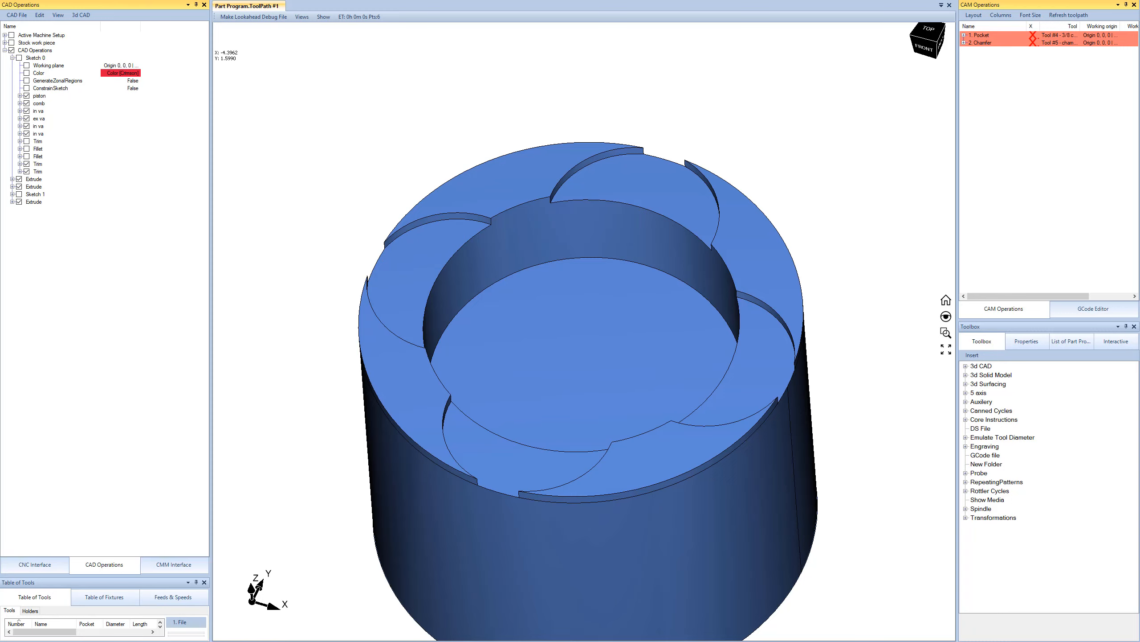
Start a new empty part program and create a sketch in its CAD operations
click(7, 0)
click(18, 1)
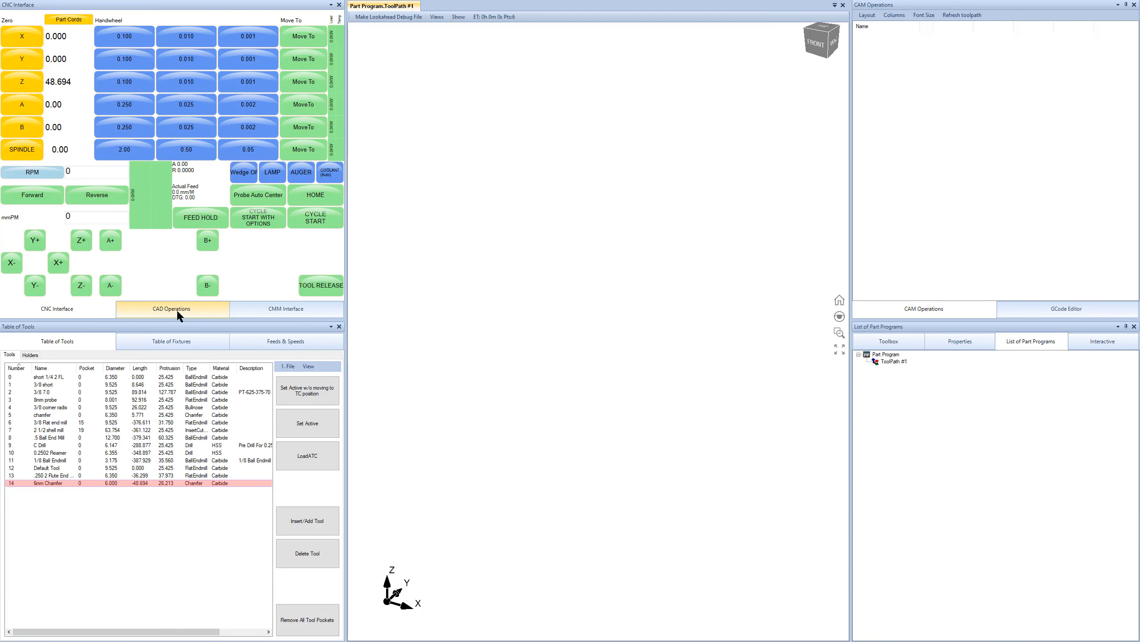
click(176, 308)
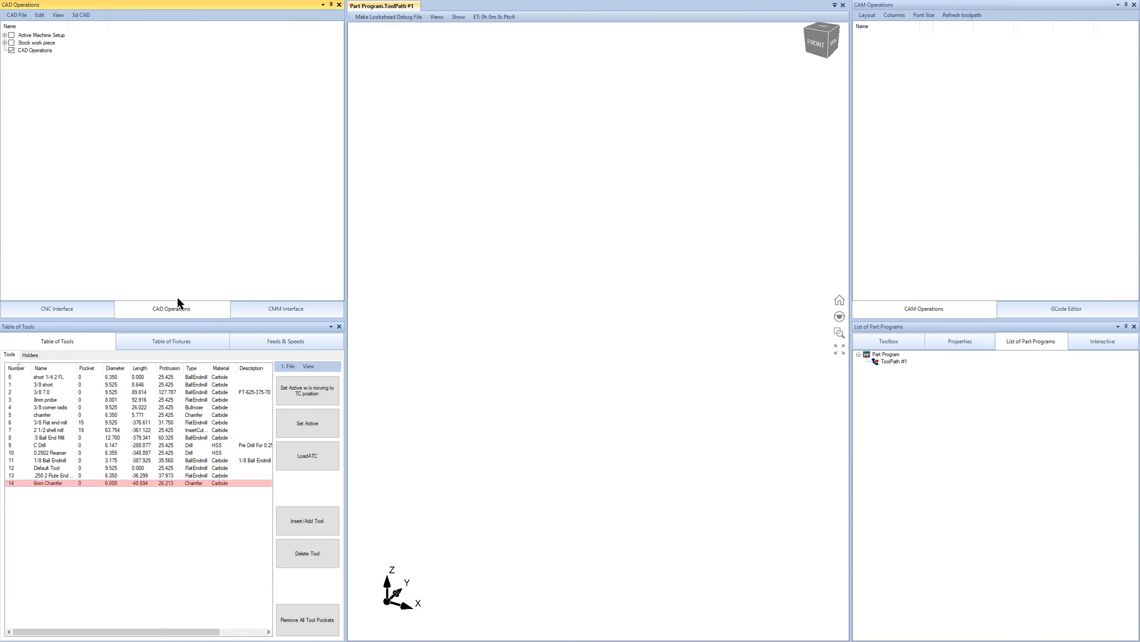
click(81, 14)
click(90, 25)
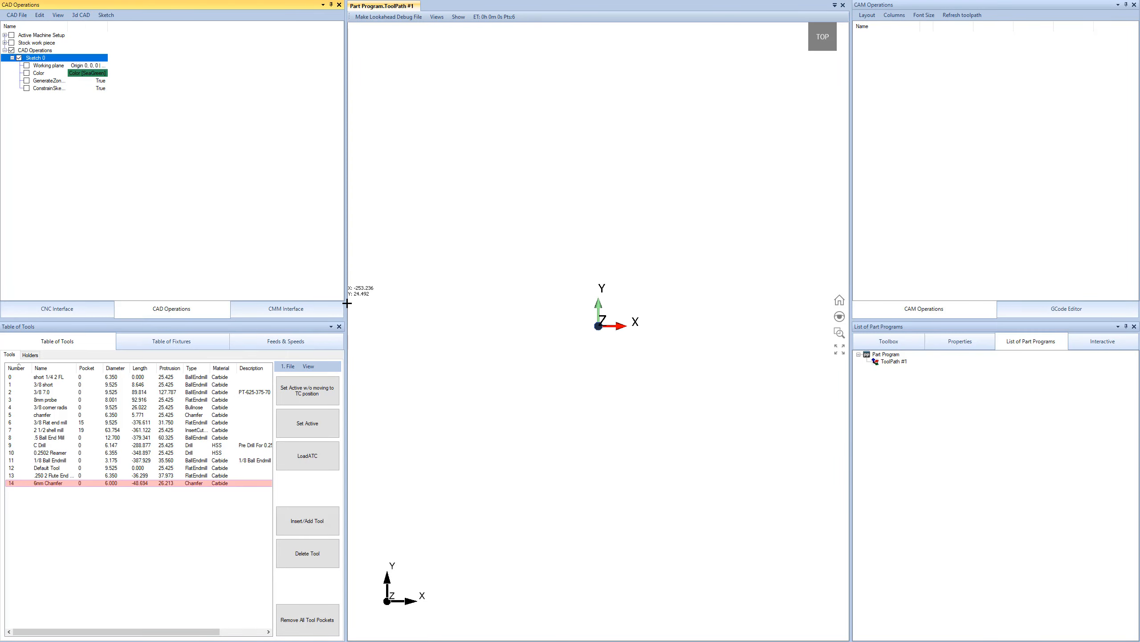
Show the rulers in the viewport and sketch a circle about 76 mm in diameter centred on the origin
click(457, 17)
click(474, 126)
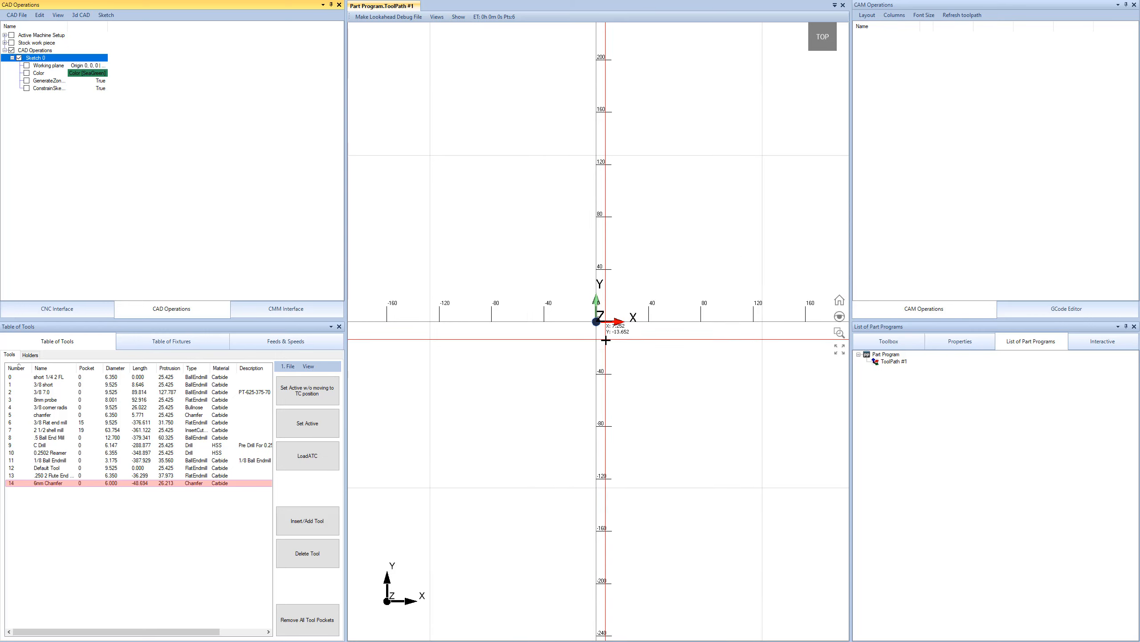
scroll(595, 279, up, 5)
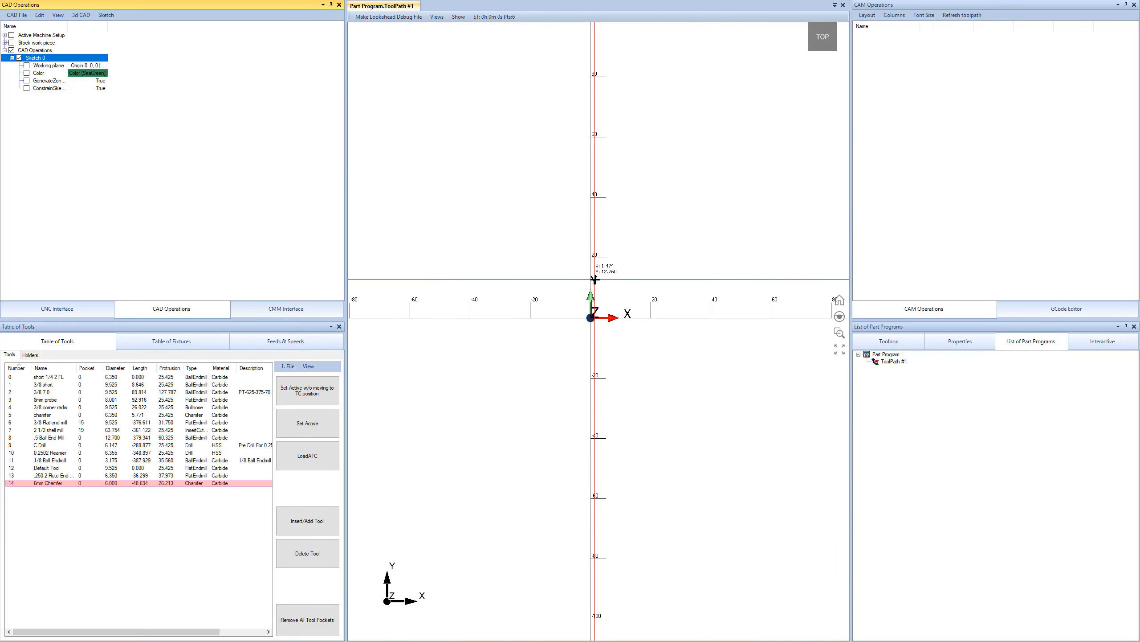
click(591, 318)
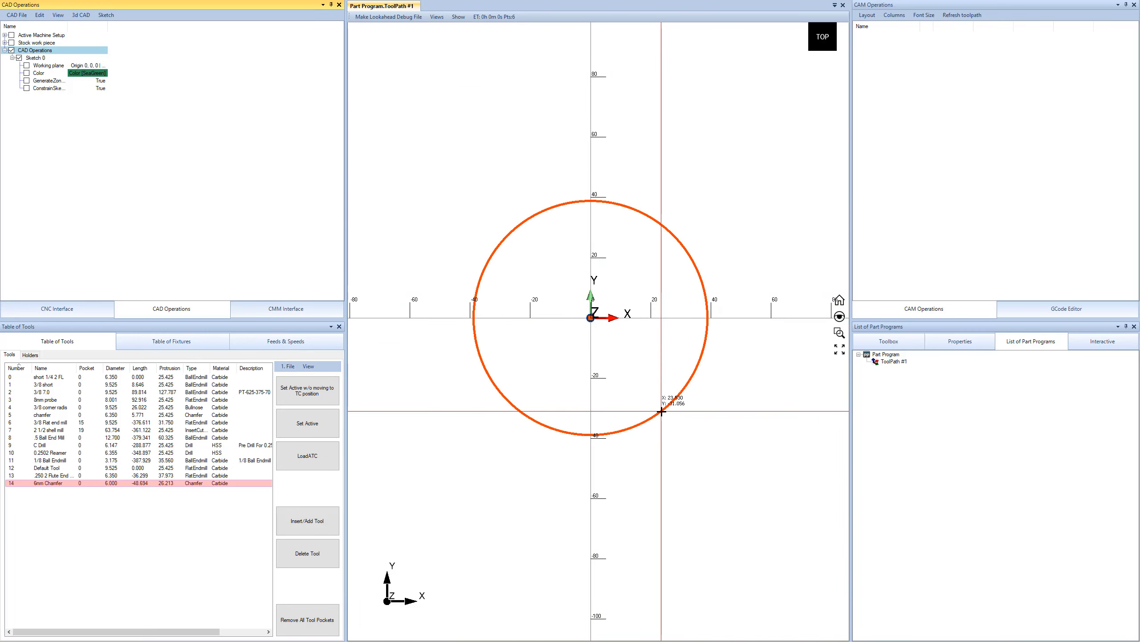
click(667, 400)
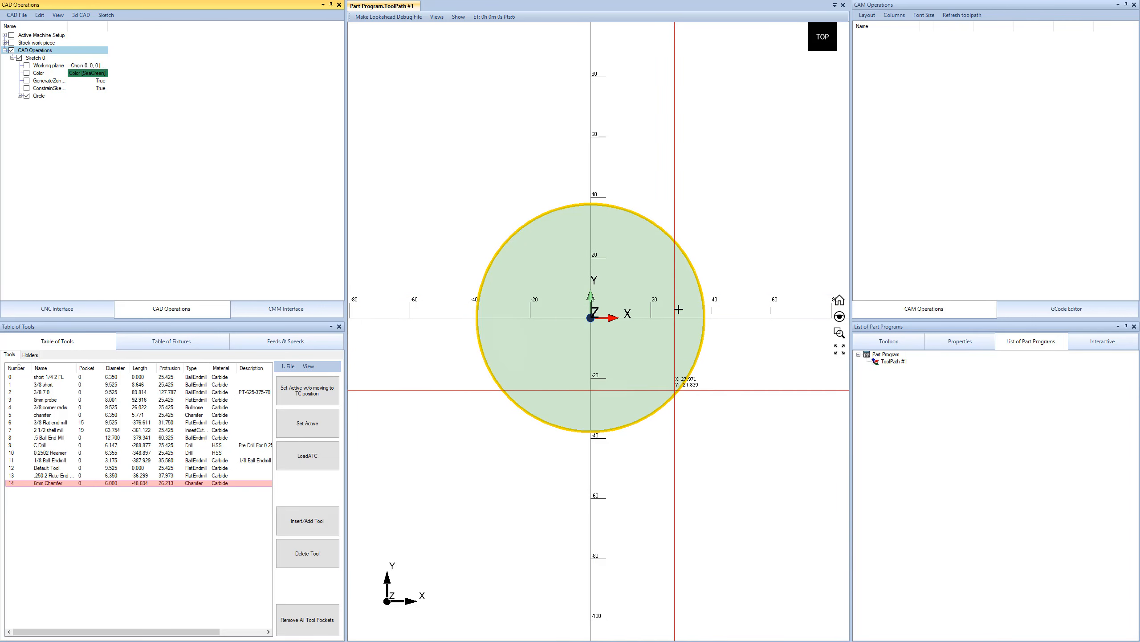
Switch the program's units from metric to inches
click(58, 15)
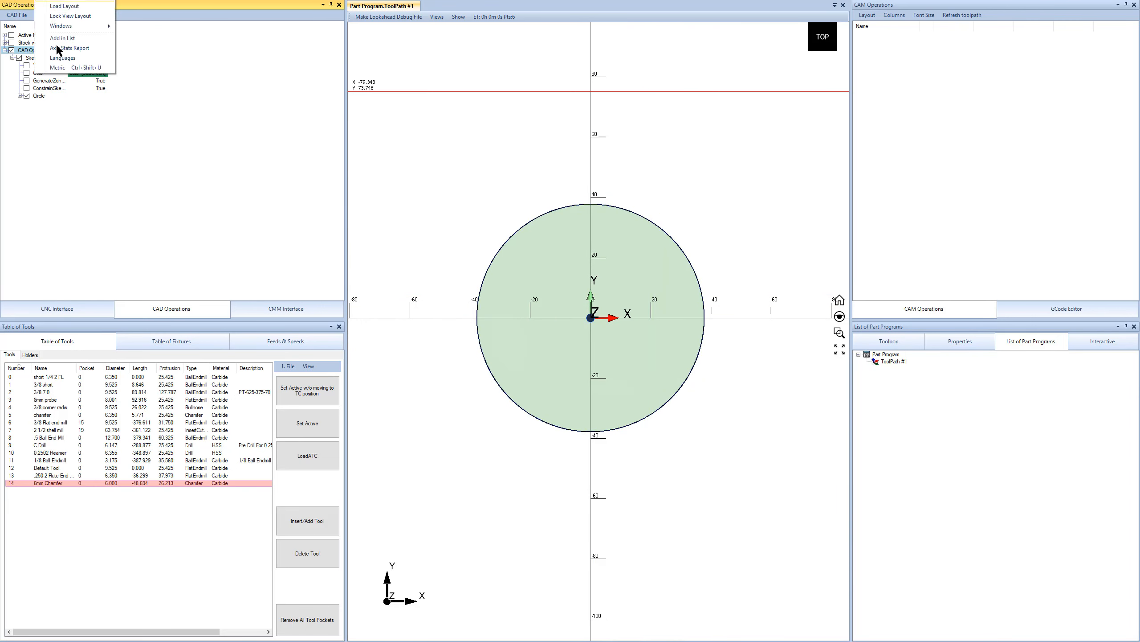
click(67, 70)
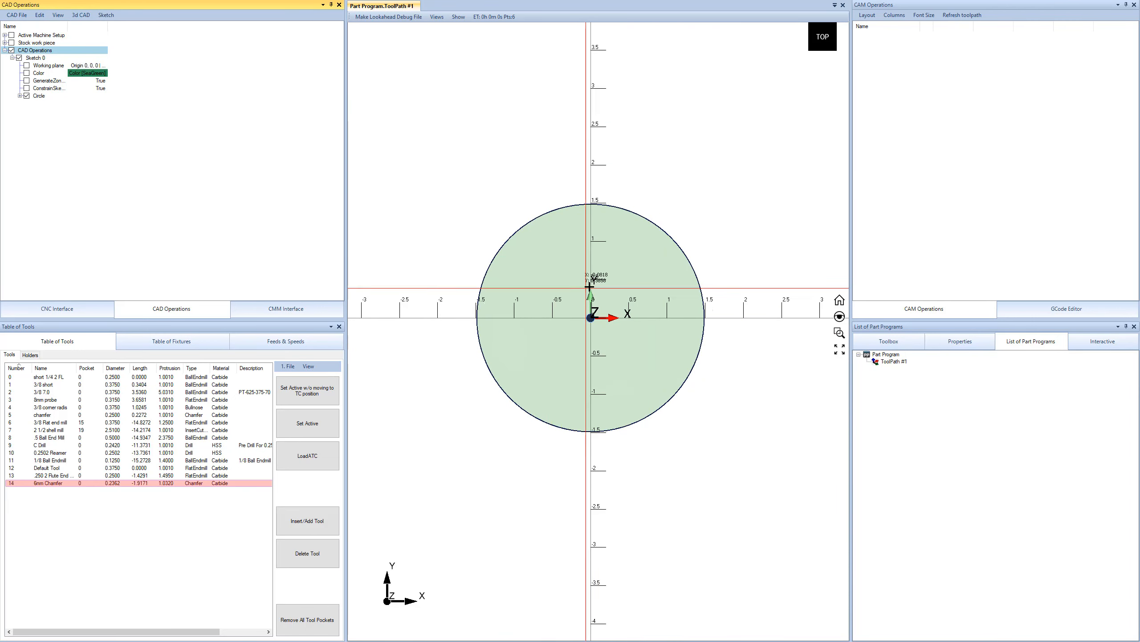
scroll(593, 248, down, 2)
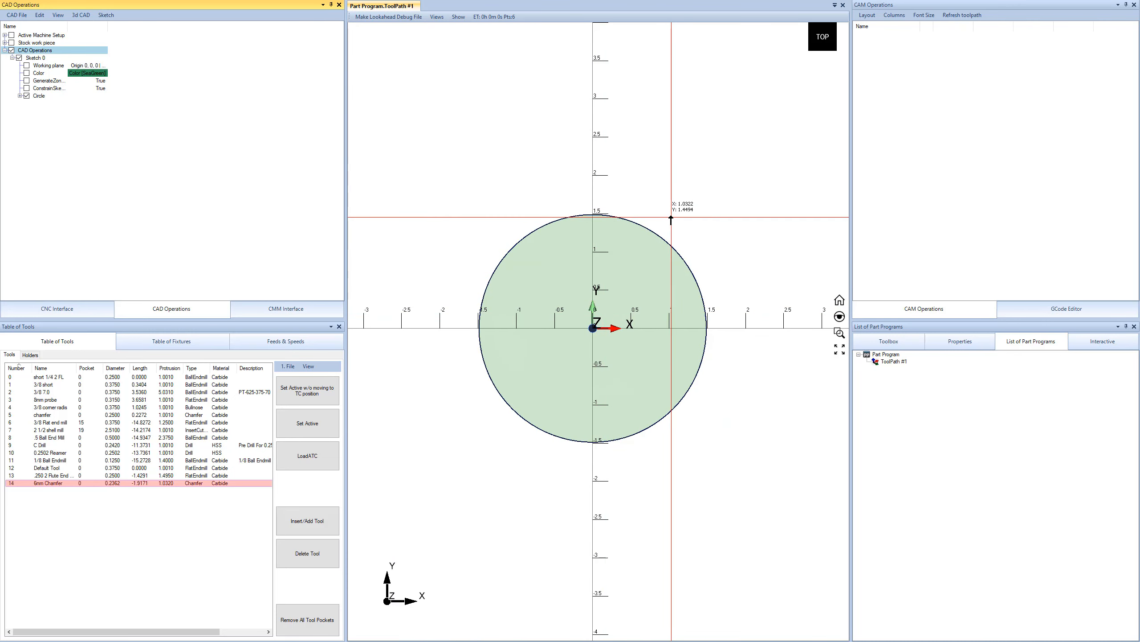
Dimension the circle's diameter and set it to 4 in
click(660, 234)
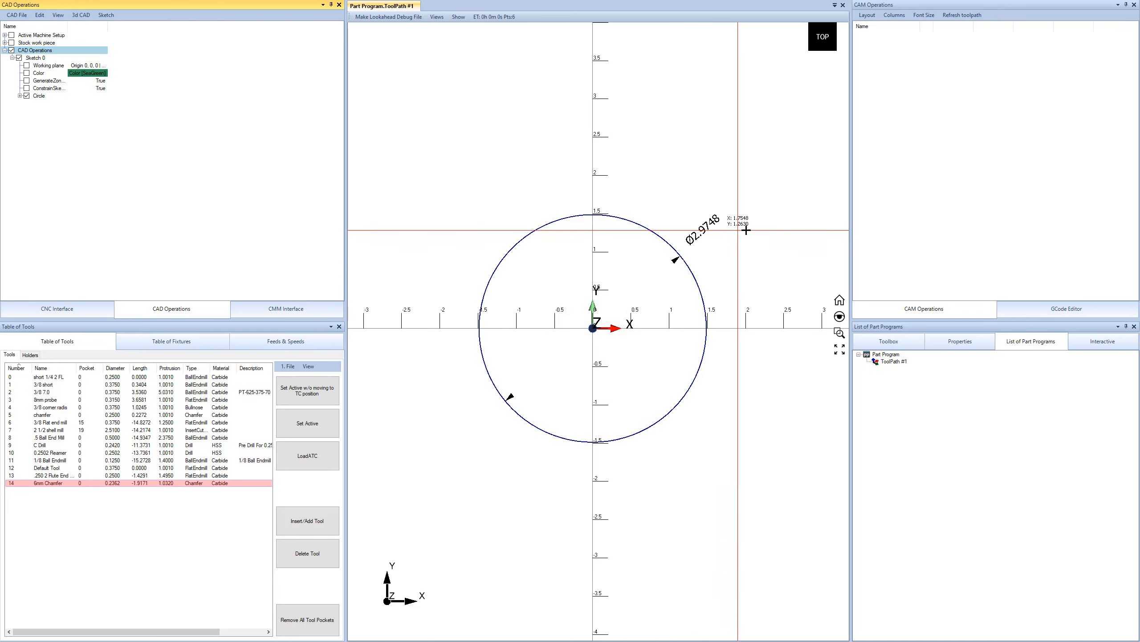
click(752, 222)
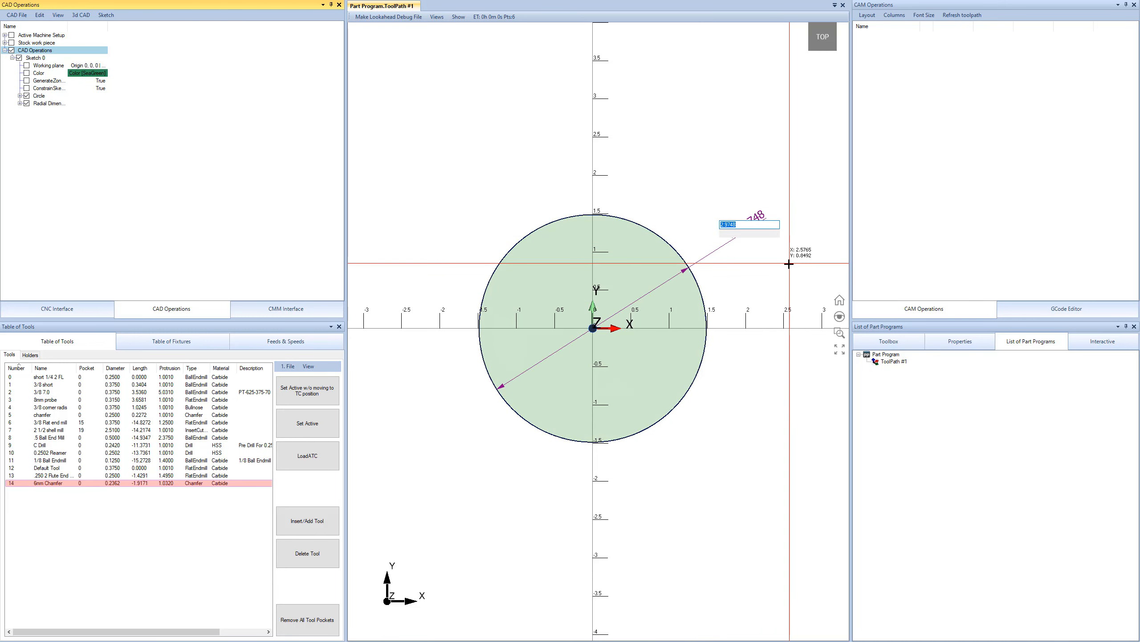
text(4)
key(Return)
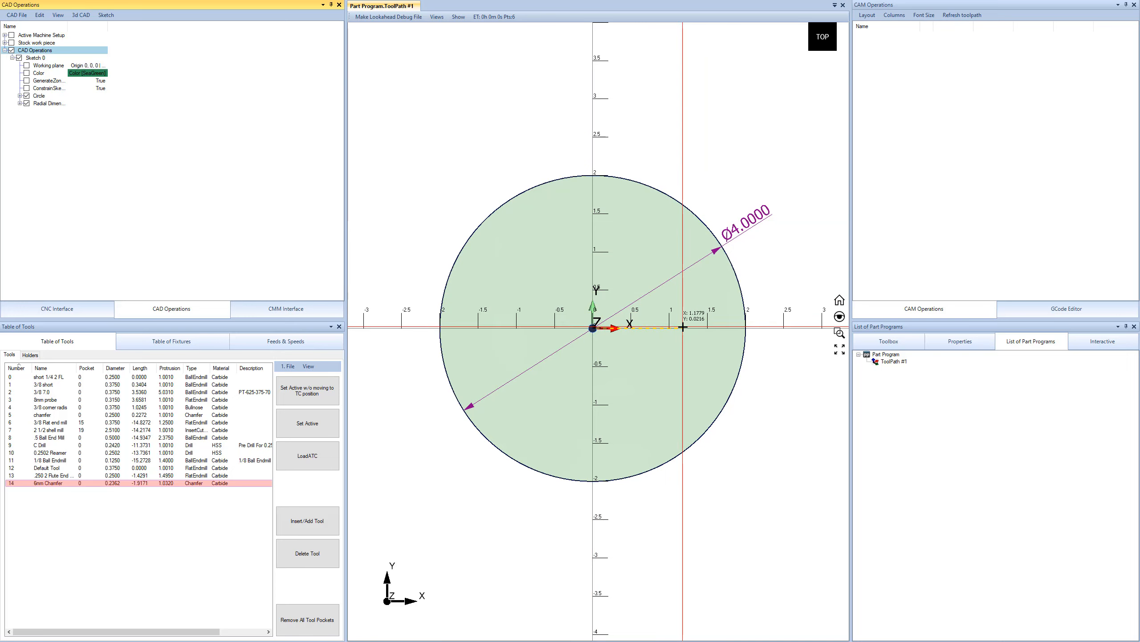
Sketch a circle on the Y axis about 1.4 in above the origin and dimension its diameter at 1.5 in
click(593, 219)
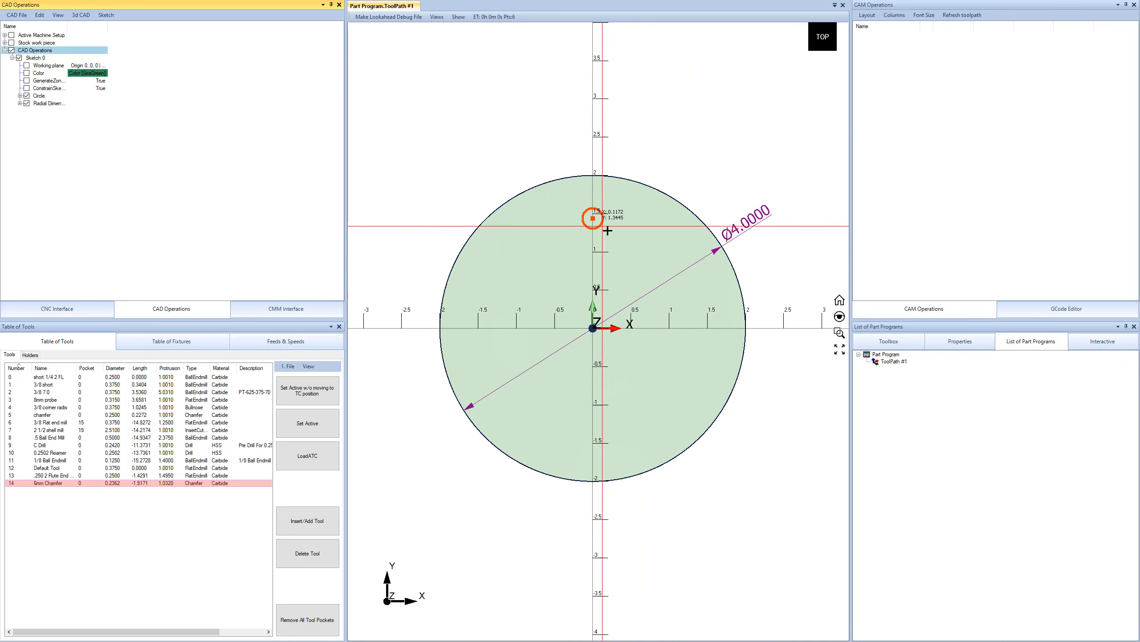
click(633, 254)
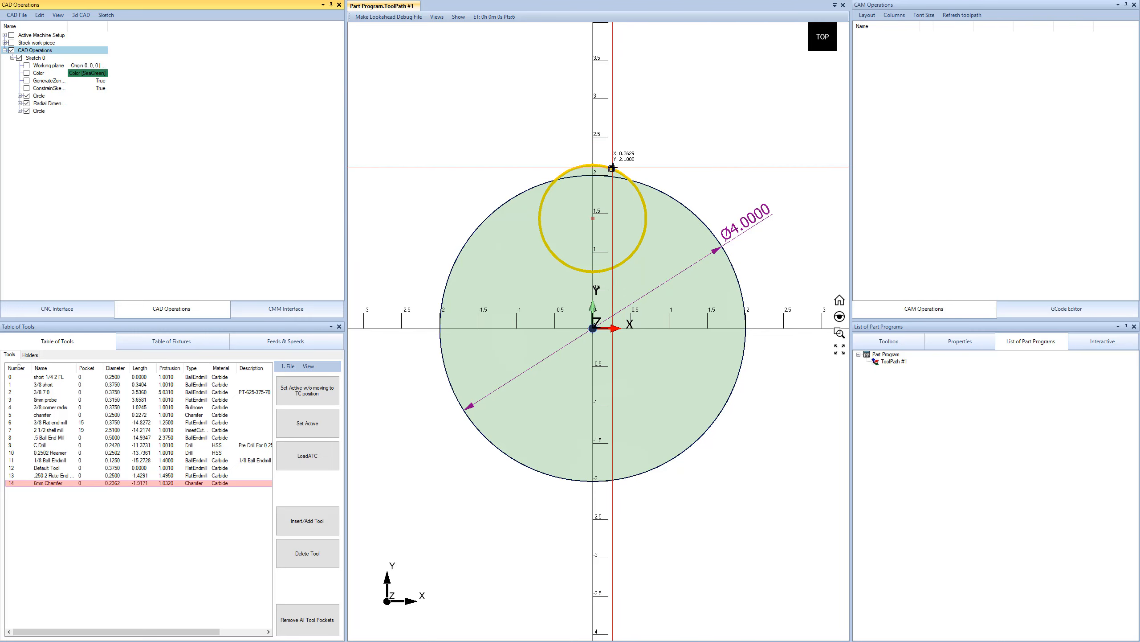
click(702, 135)
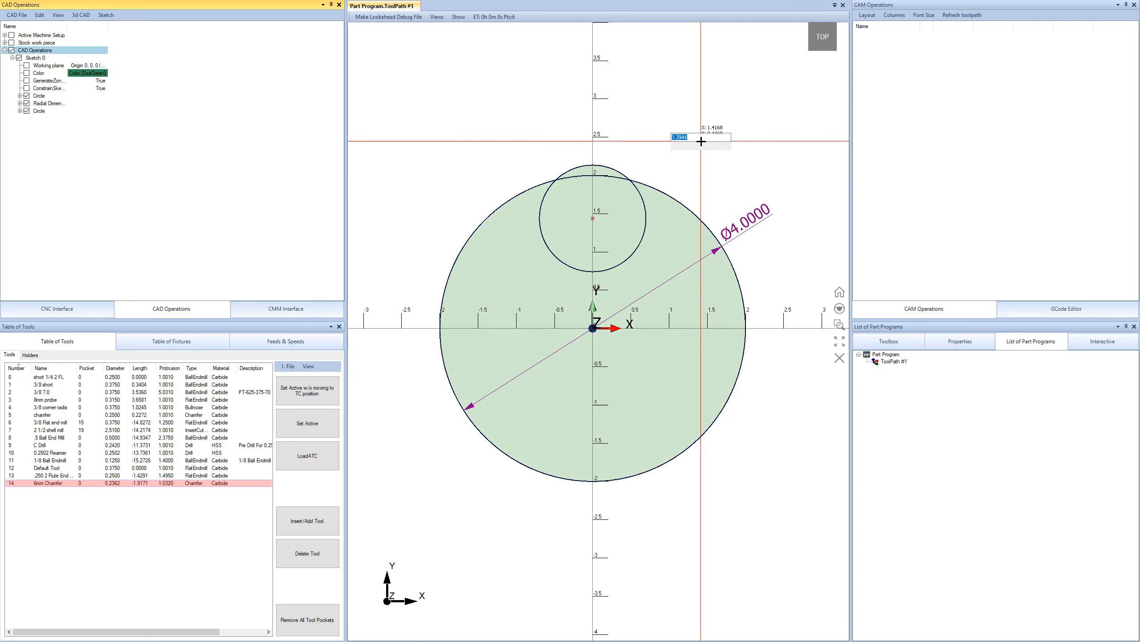
text(1)
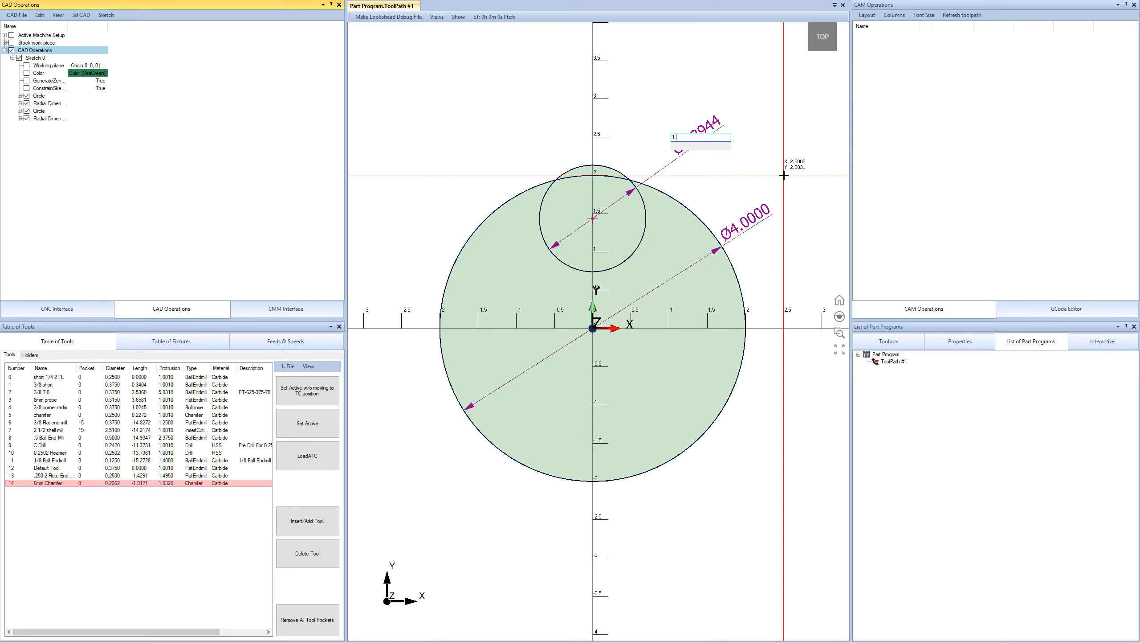
text(.5)
key(Return)
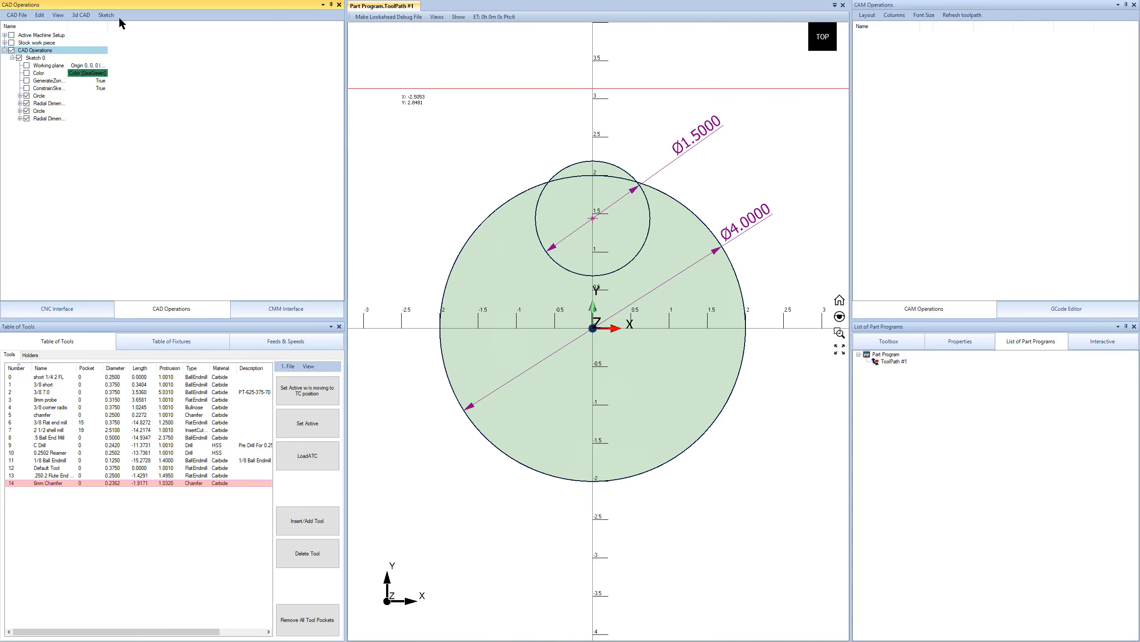
Create a rotary repeat of the 1.5 in circle around the origin
click(106, 15)
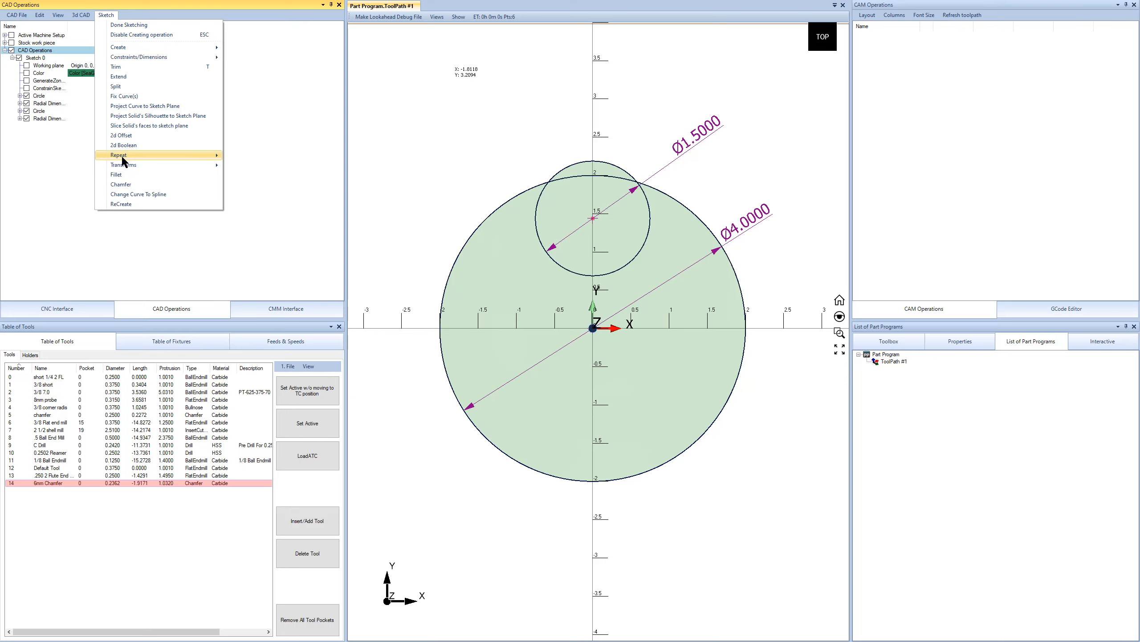
mouse_move(219, 156)
click(254, 175)
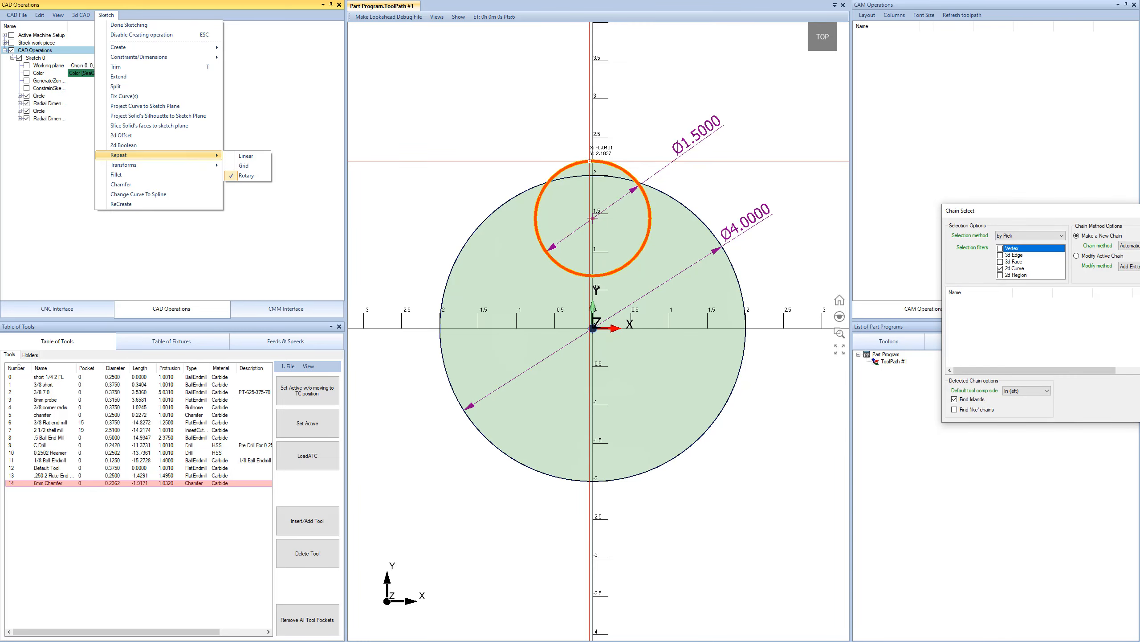
click(589, 161)
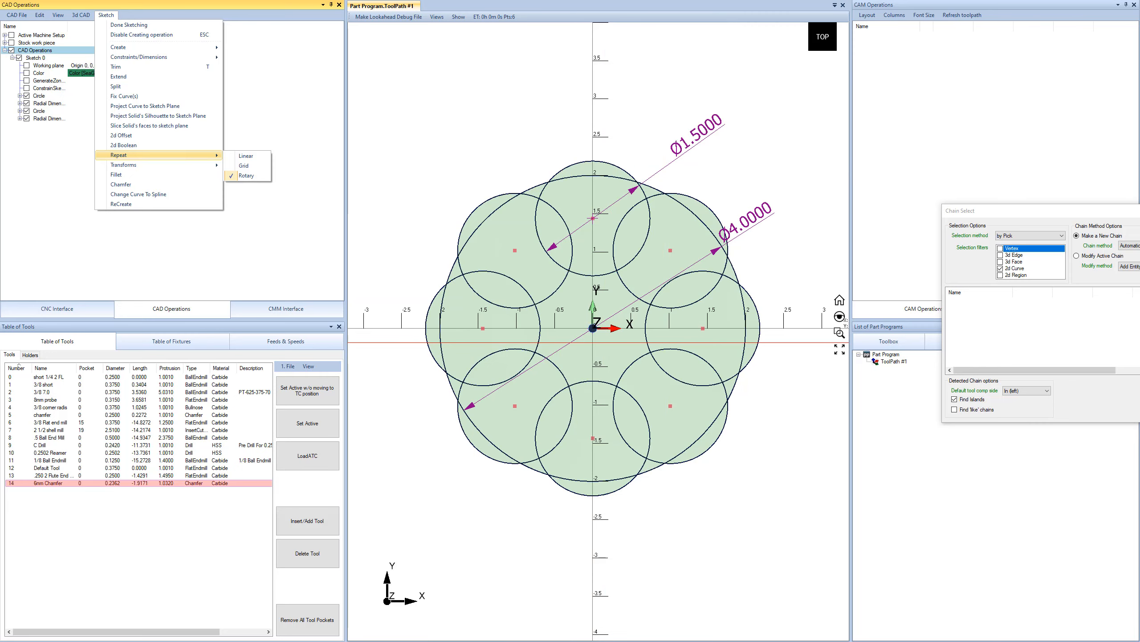
click(124, 35)
Set the rotary repeat's number of instances to 4
click(20, 126)
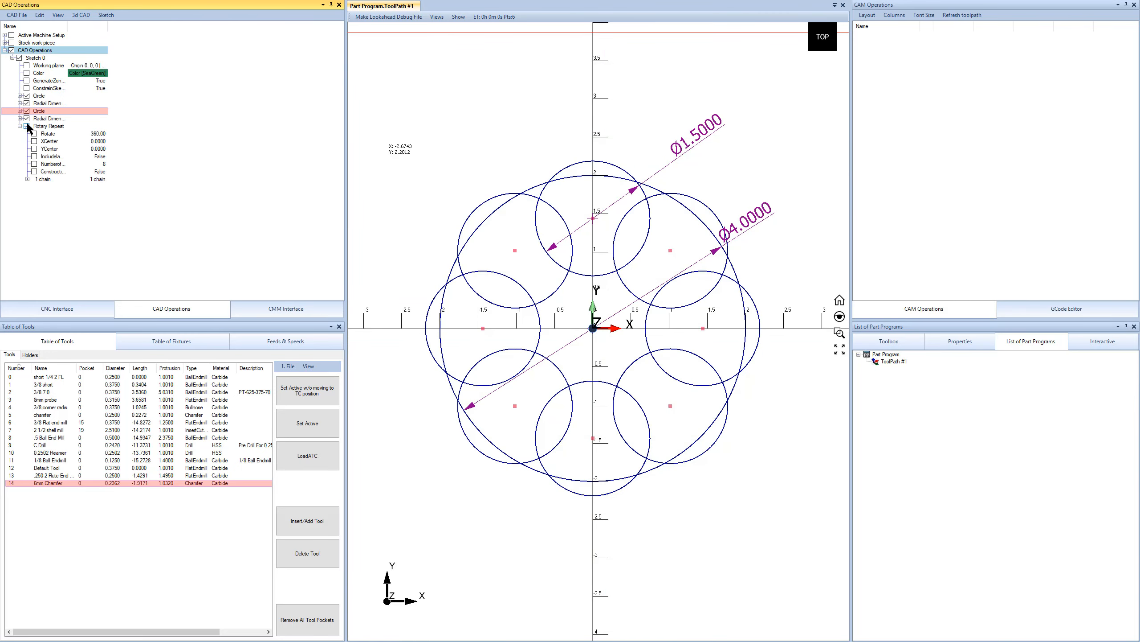
click(103, 165)
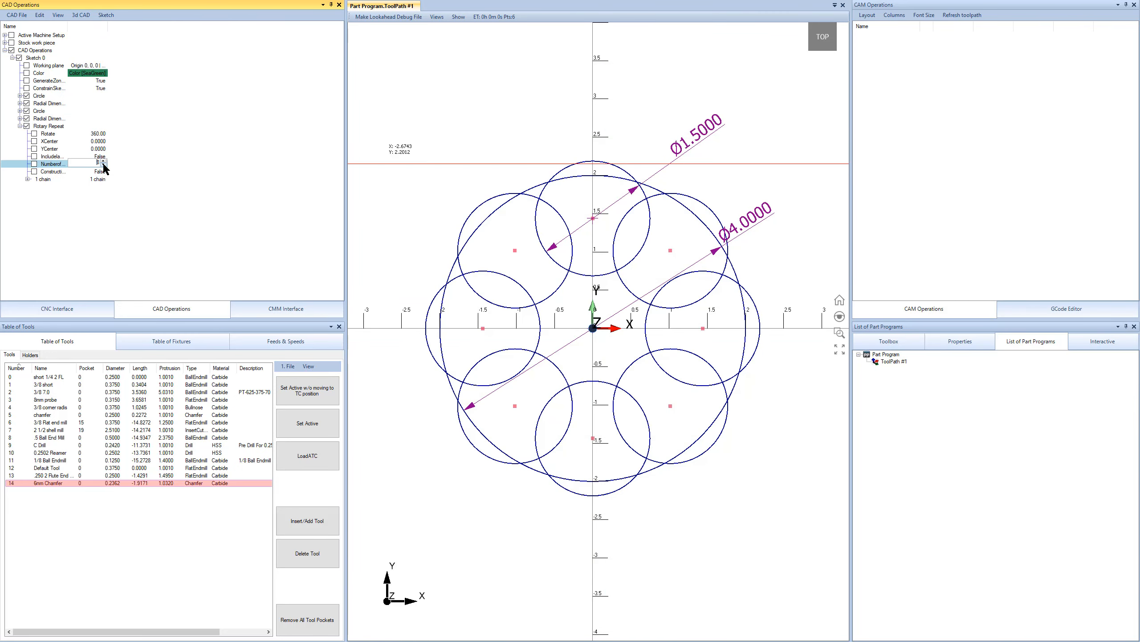
click(103, 164)
click(183, 189)
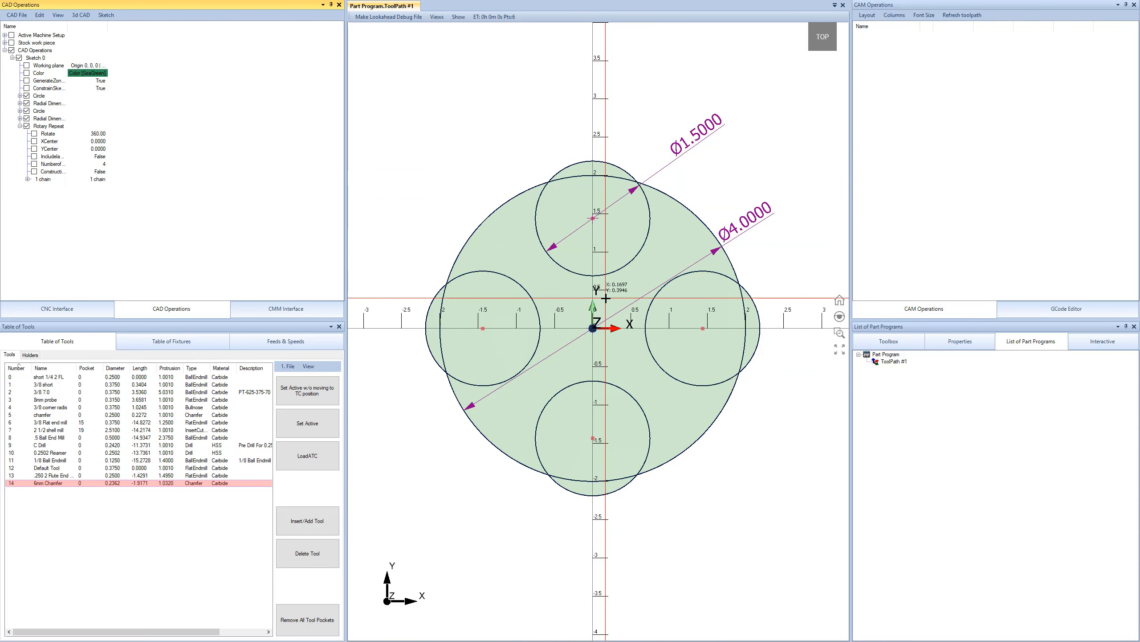
Sketch a circle centred on the origin and dimension its diameter at 2.5 in
scroll(604, 314, up, 1)
scroll(603, 329, down, 1)
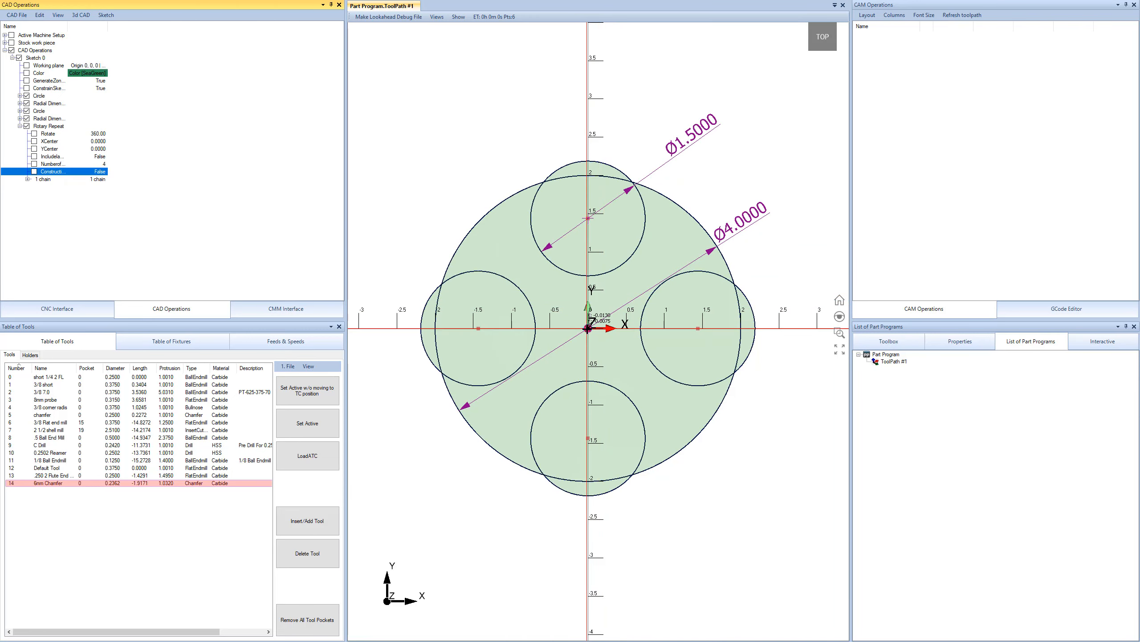
click(587, 329)
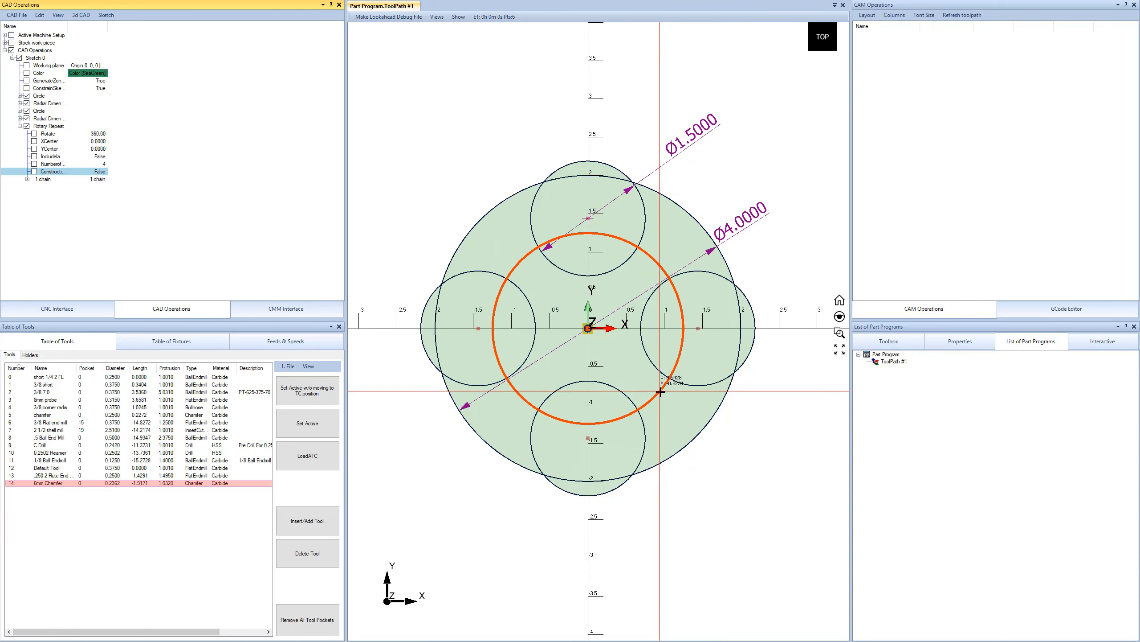
click(664, 393)
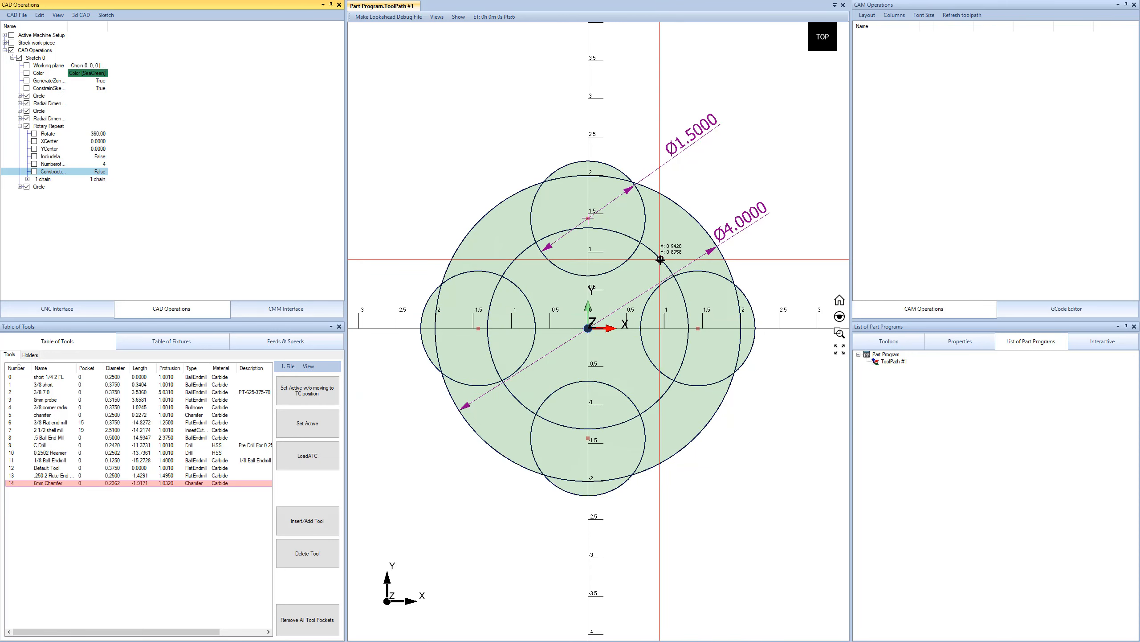
click(654, 261)
click(782, 179)
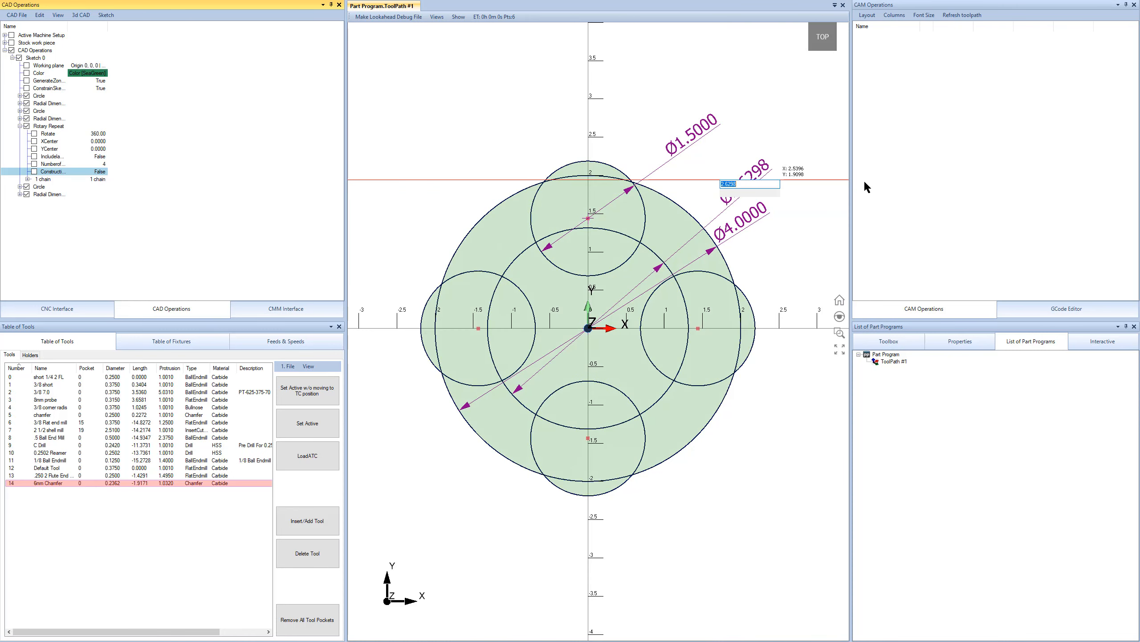
text(2.5)
key(Return)
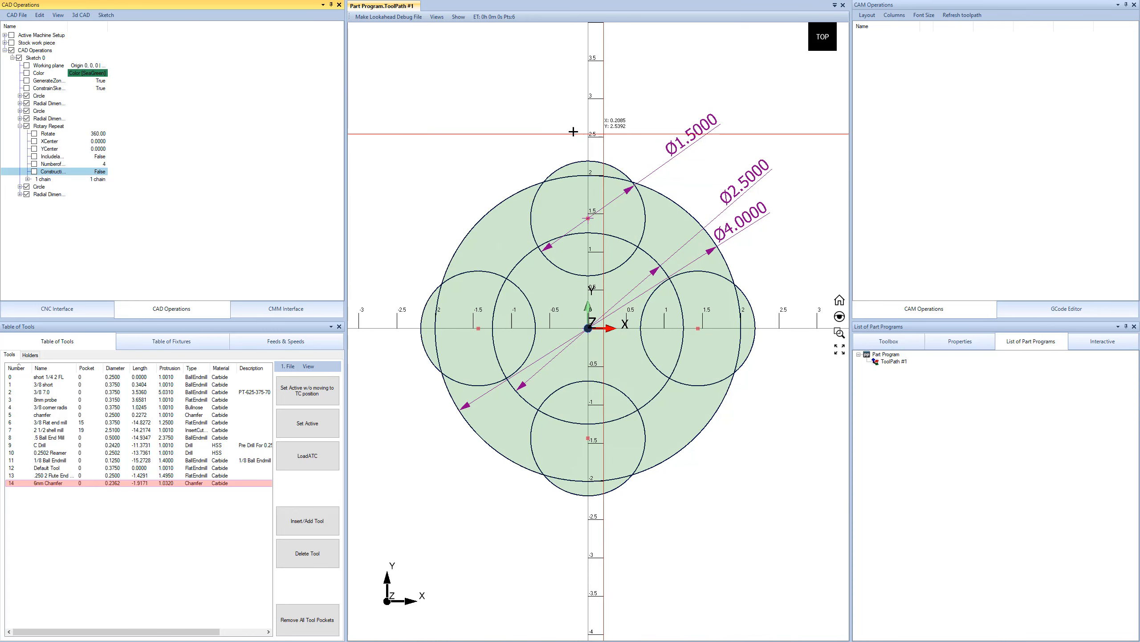
Trim the 1.5 in circles above and to the right of the origin, and the 2.5 in and 4 in arcs crossing them
click(105, 18)
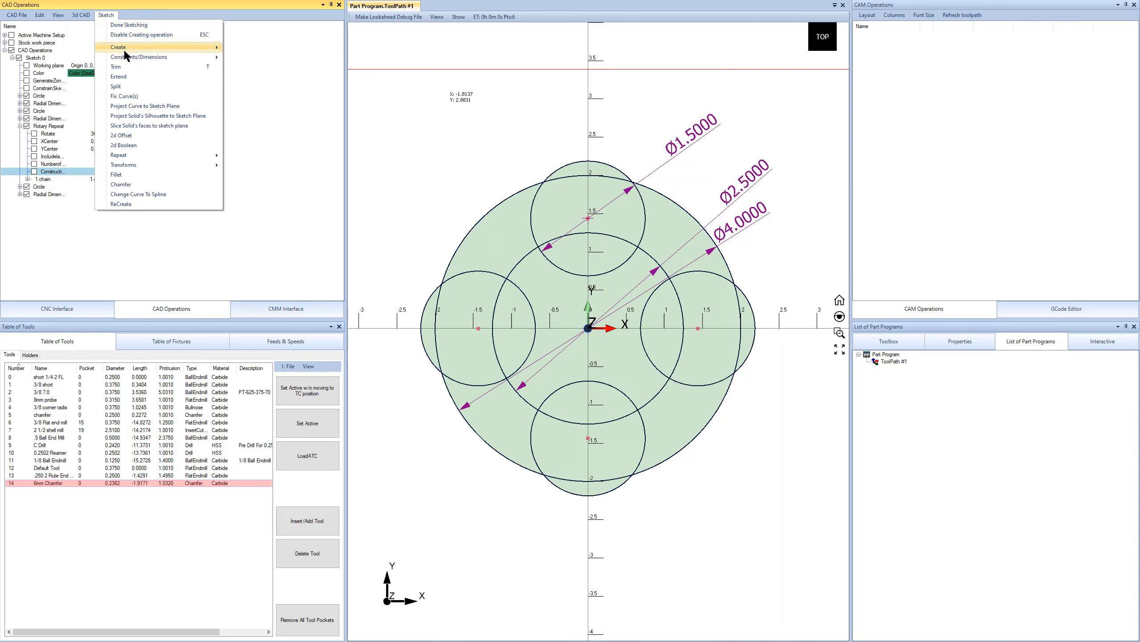
mouse_move(131, 47)
mouse_move(252, 97)
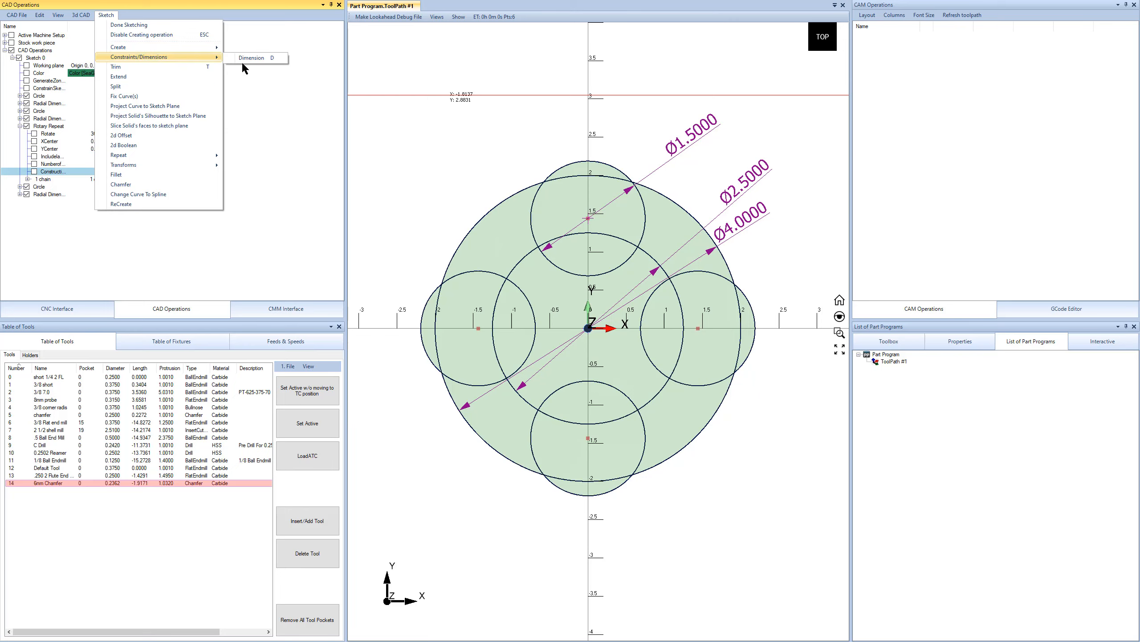
click(134, 67)
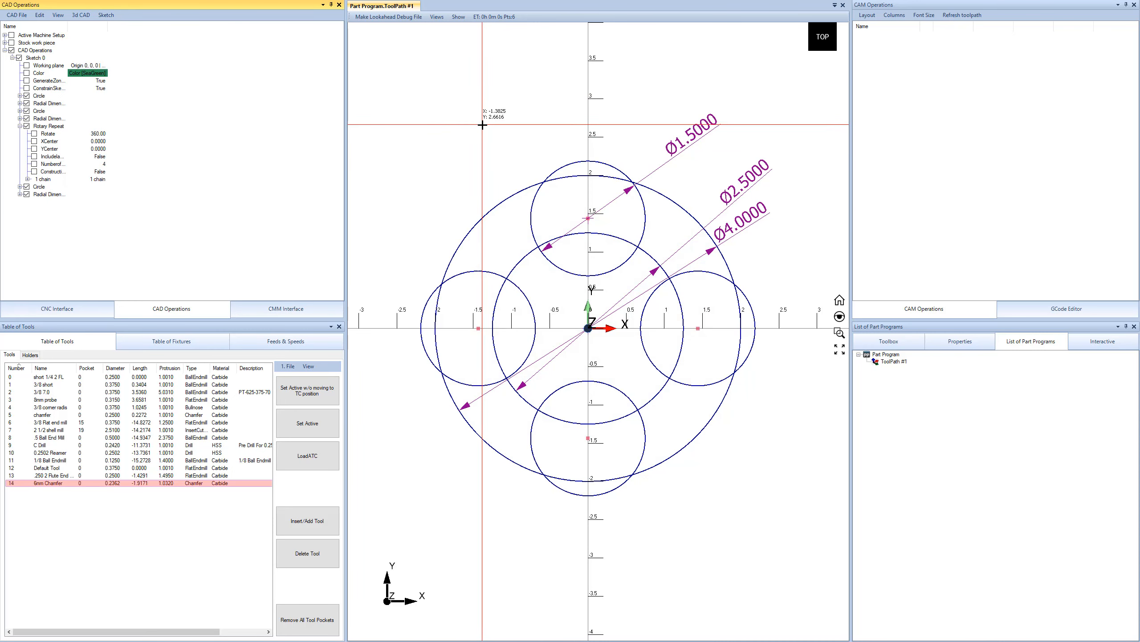
click(588, 163)
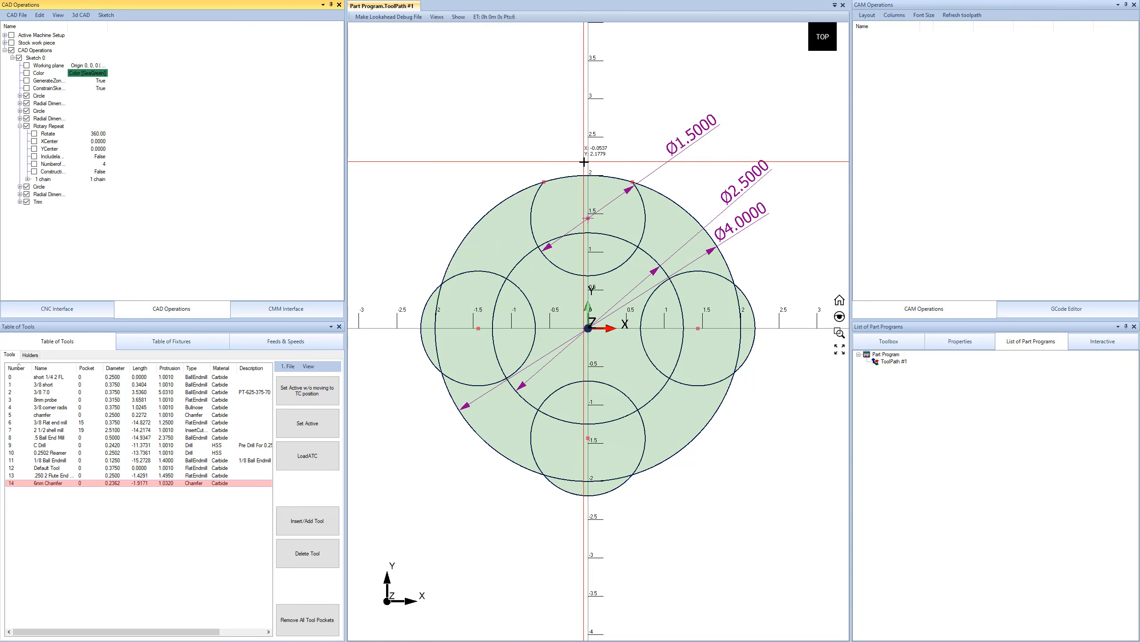
click(589, 177)
click(589, 234)
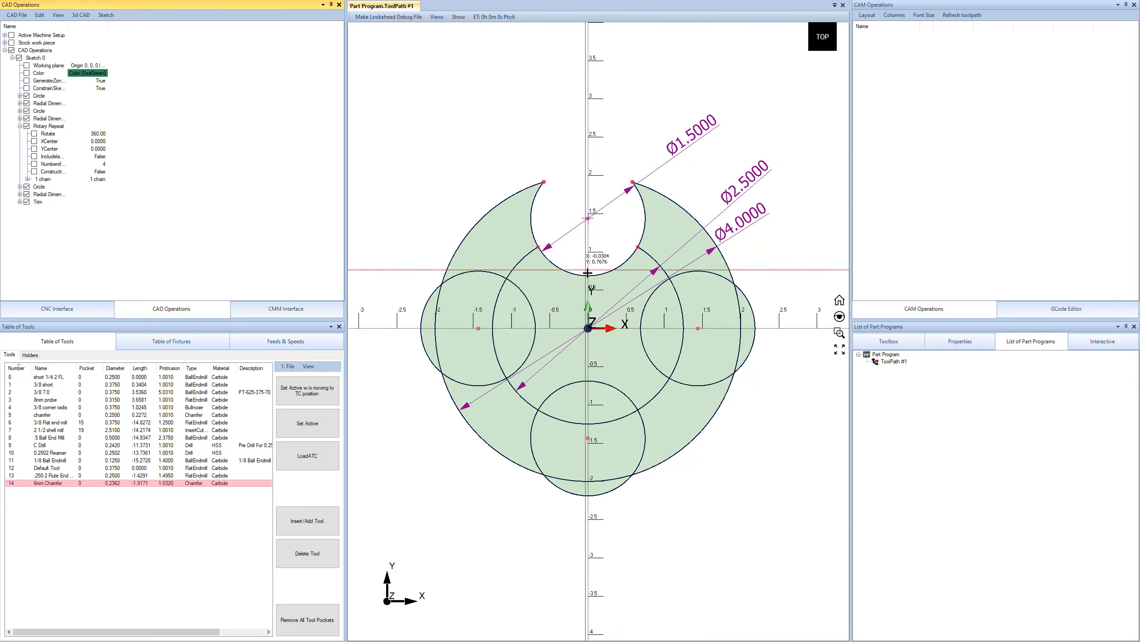
click(588, 273)
click(641, 326)
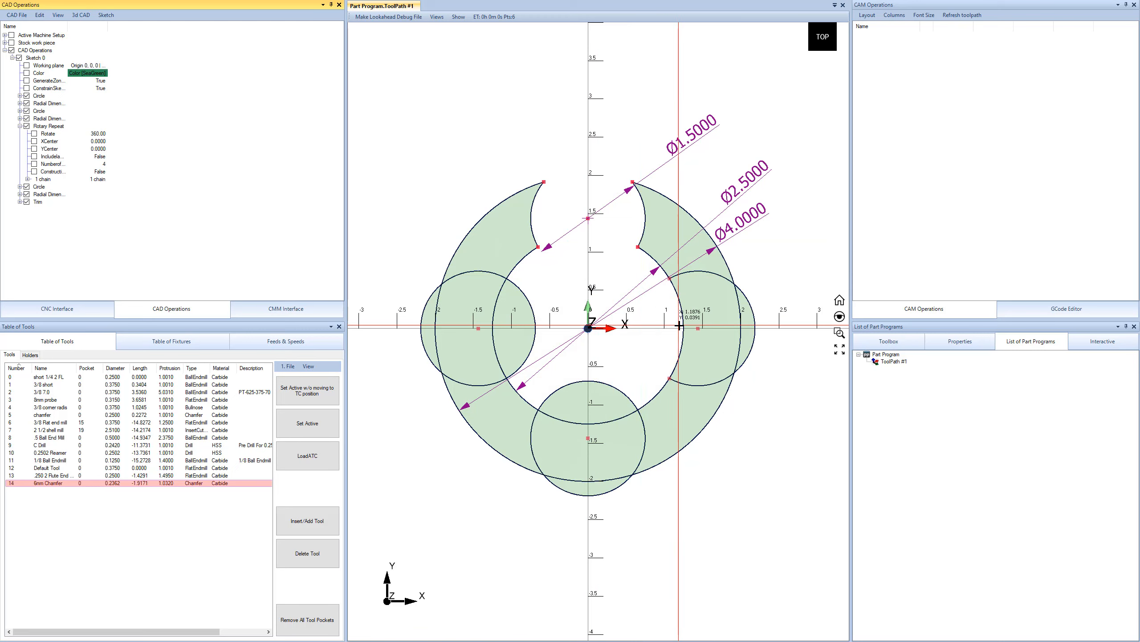
click(686, 327)
click(742, 326)
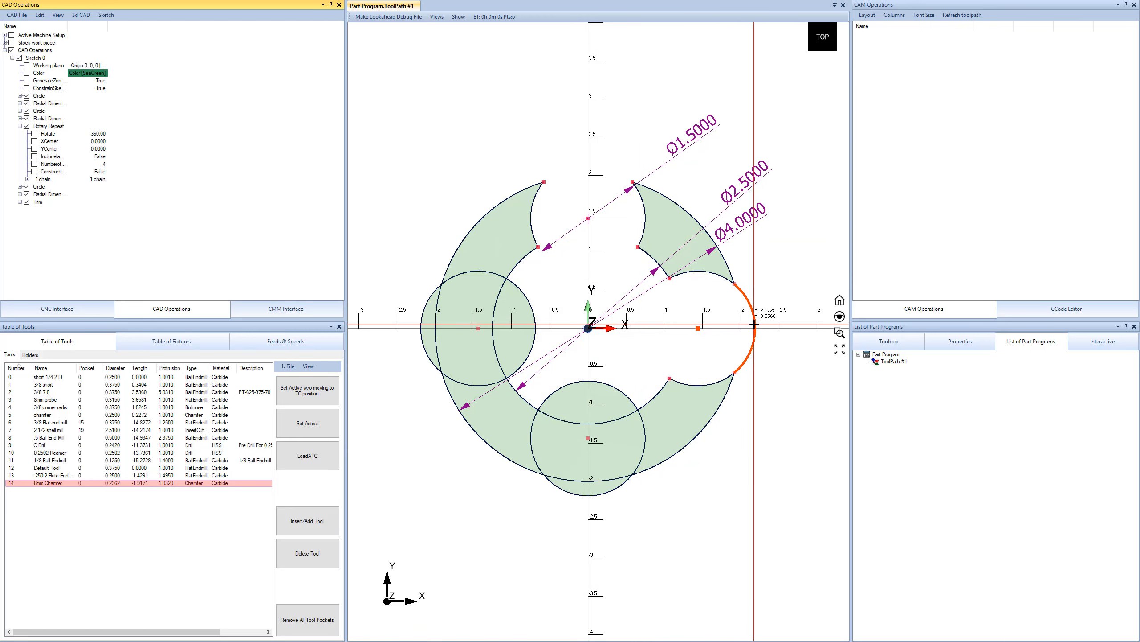
click(755, 327)
Trim the 1.5 in circles below and to the left of the origin, with the two central circles' arcs crossing them
click(591, 381)
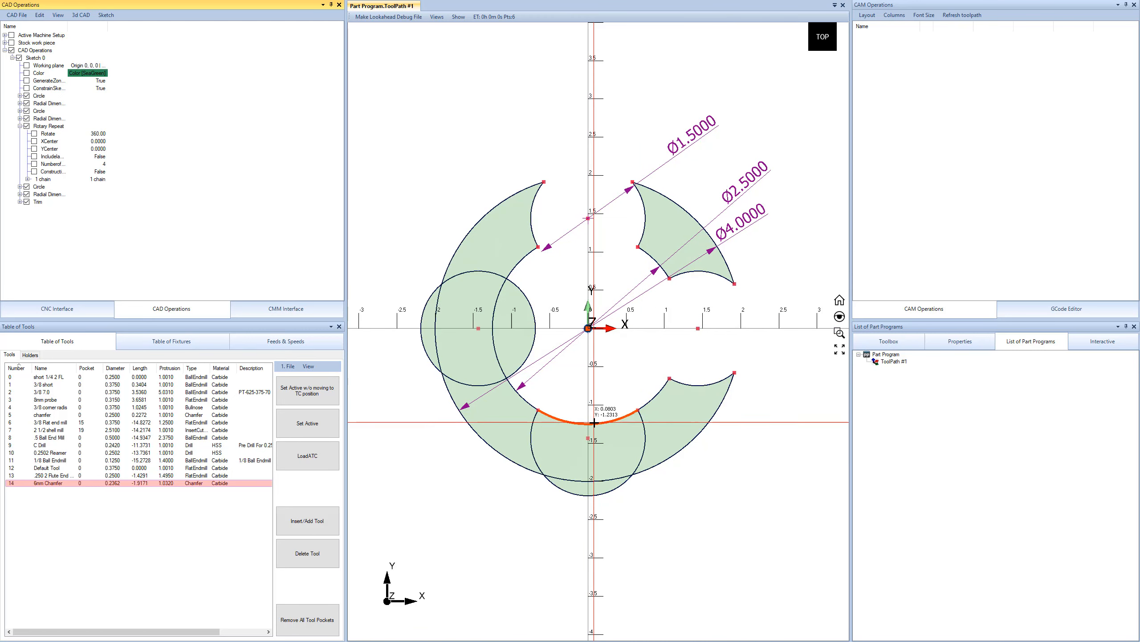
click(593, 422)
click(595, 480)
click(595, 495)
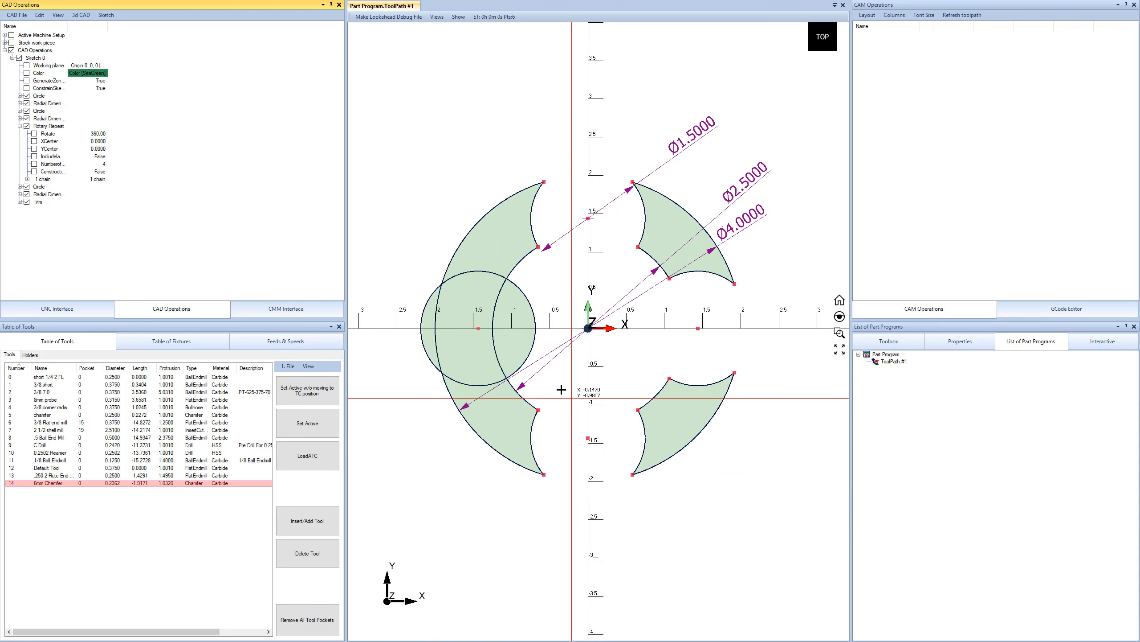
click(533, 335)
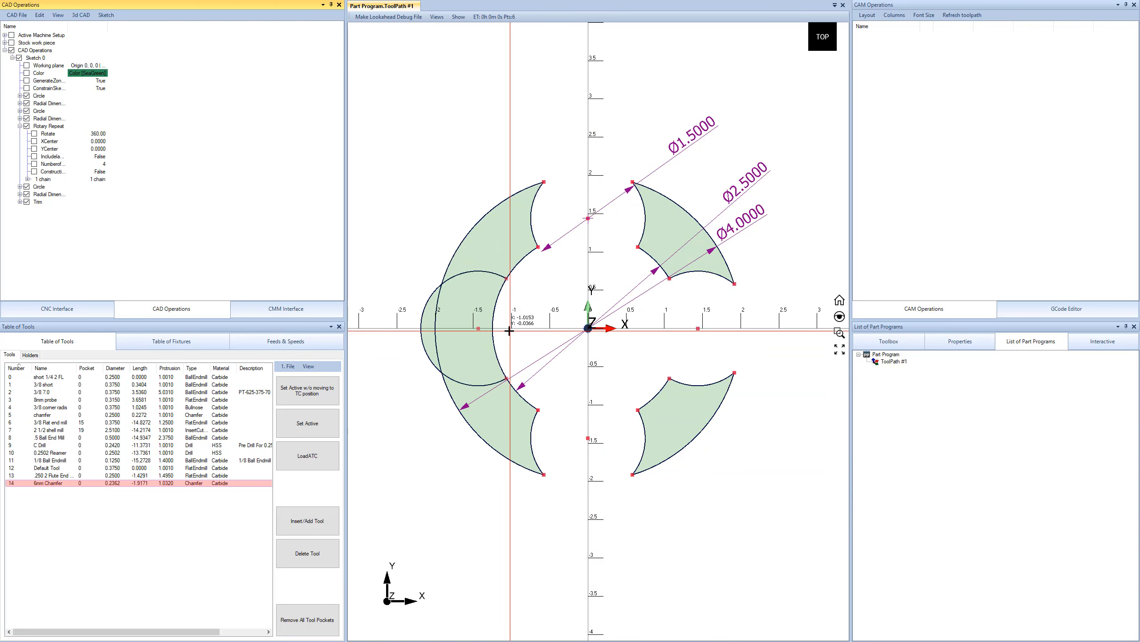
click(435, 324)
click(422, 323)
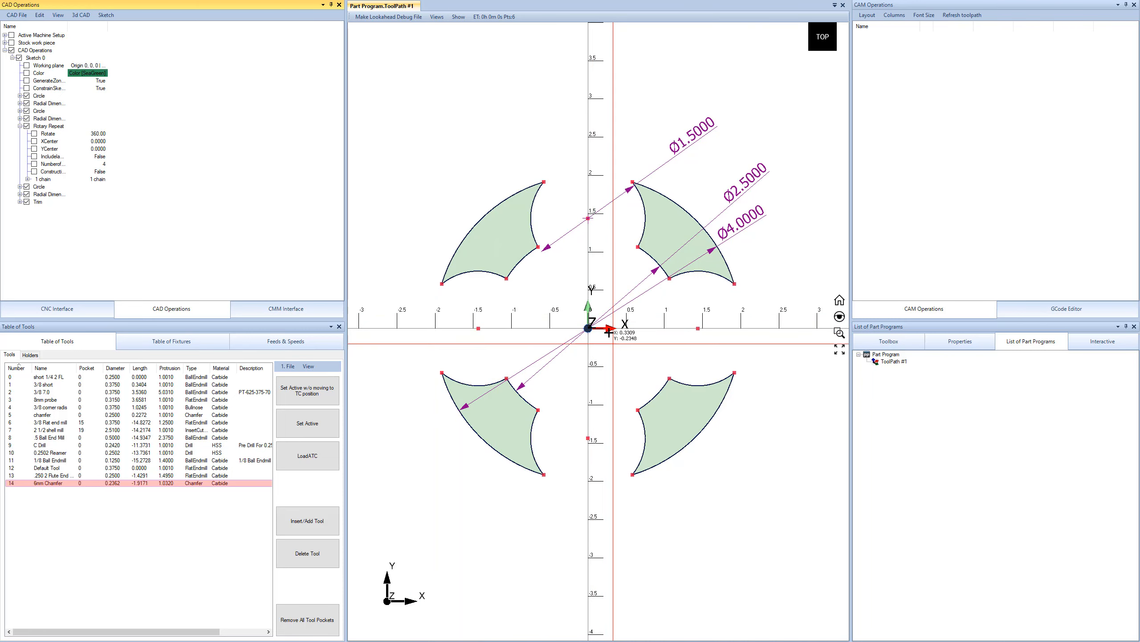
Fillet all corners of the four closed profiles around the origin
scroll(592, 320, up, 2)
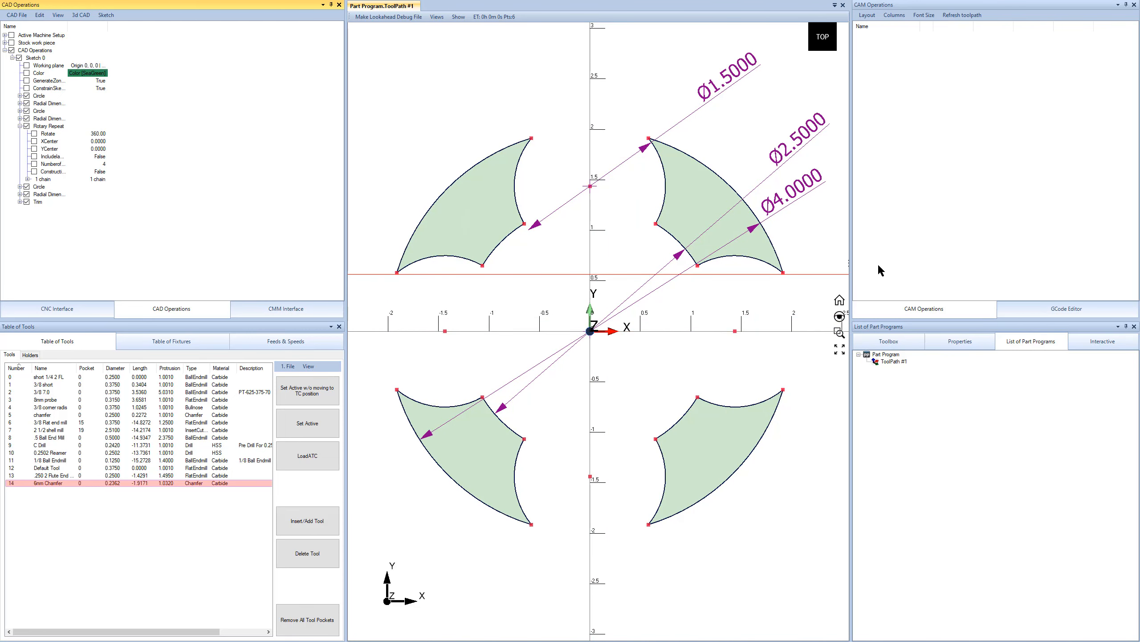
drag(851, 252, 923, 255)
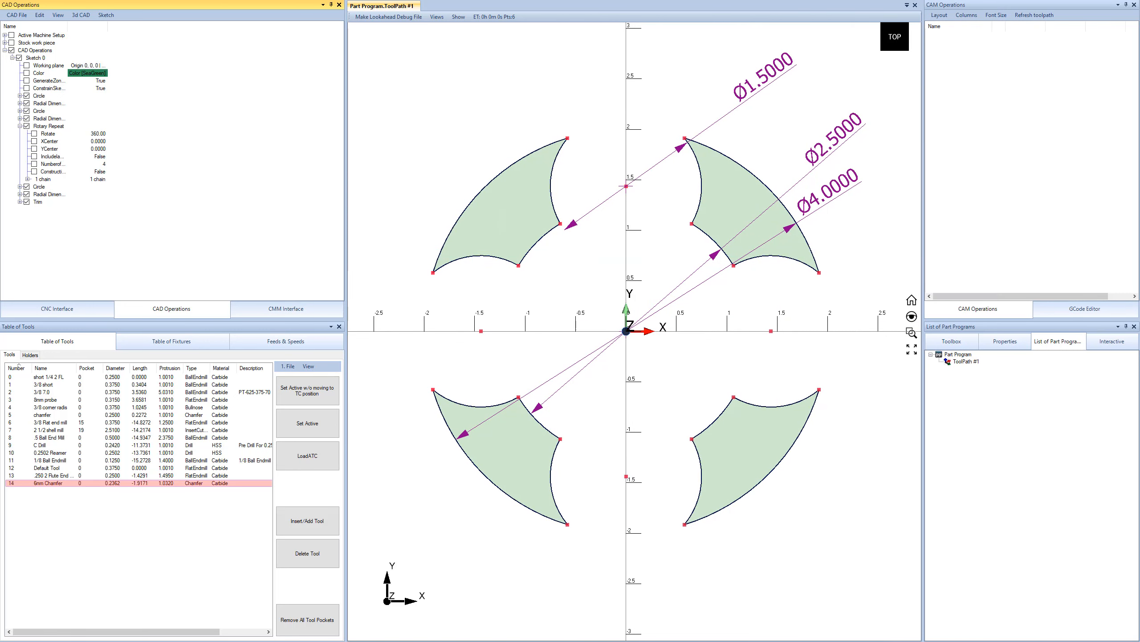
click(106, 15)
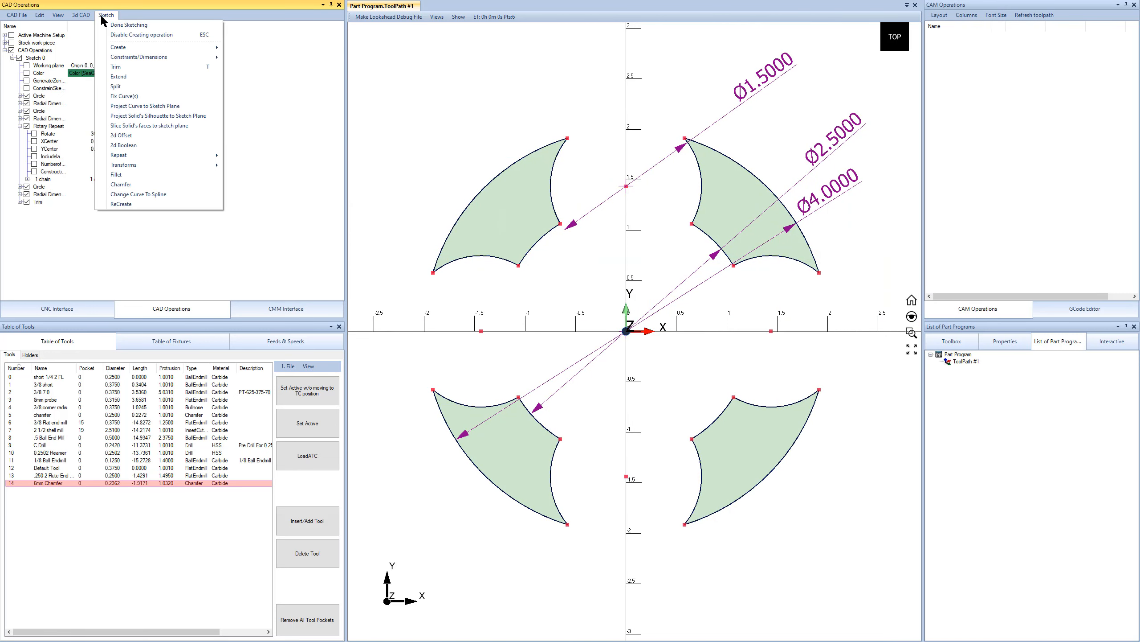
click(128, 174)
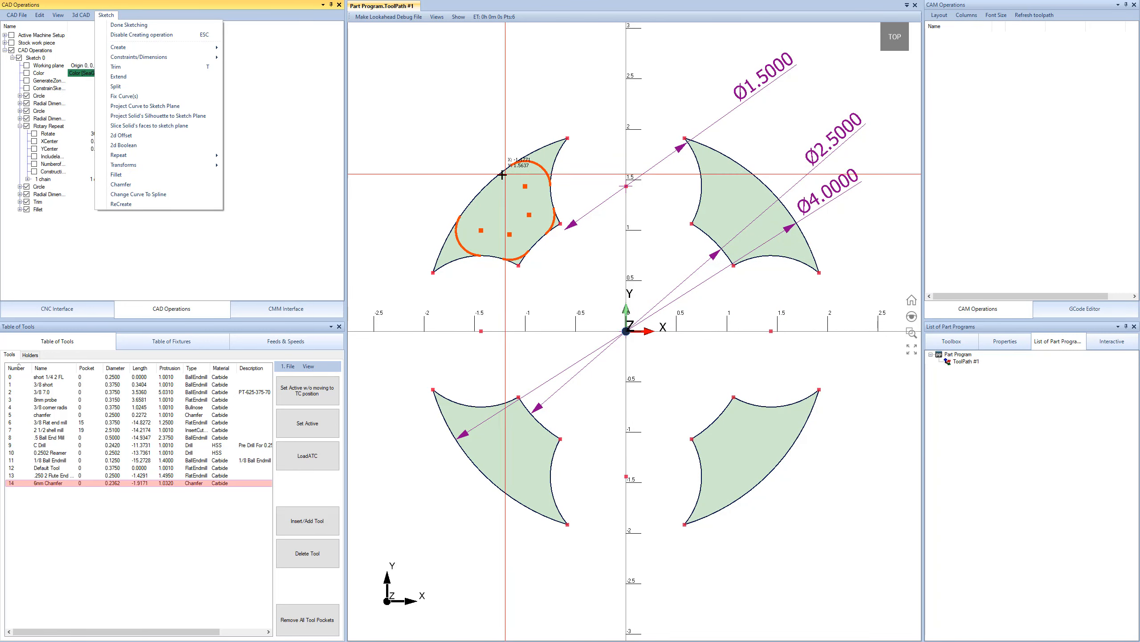
click(480, 186)
click(757, 178)
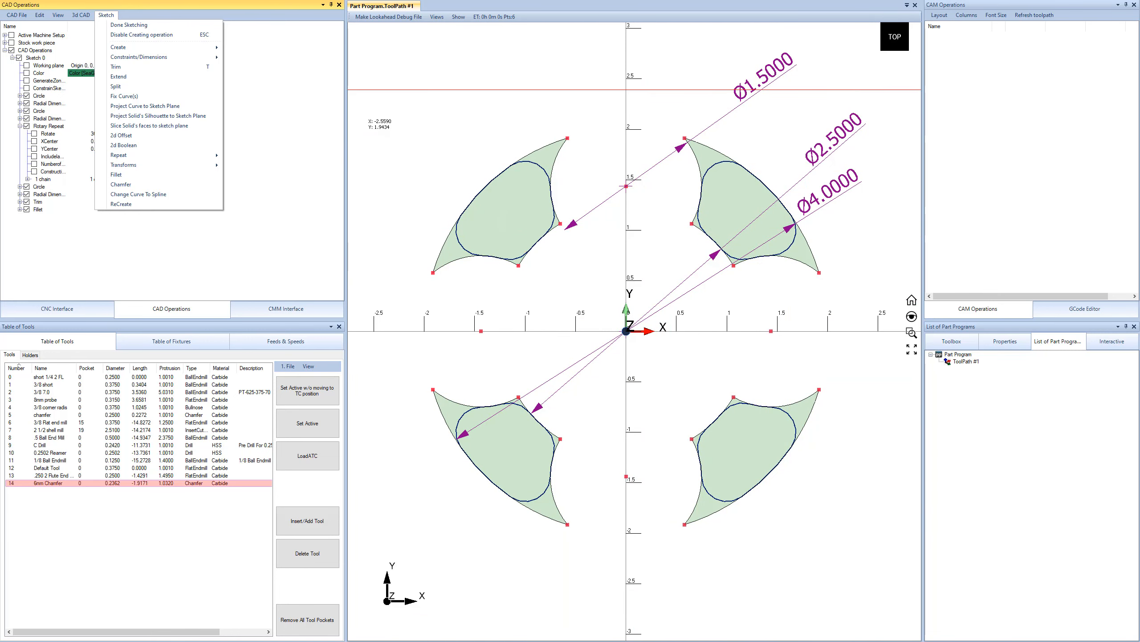
click(138, 35)
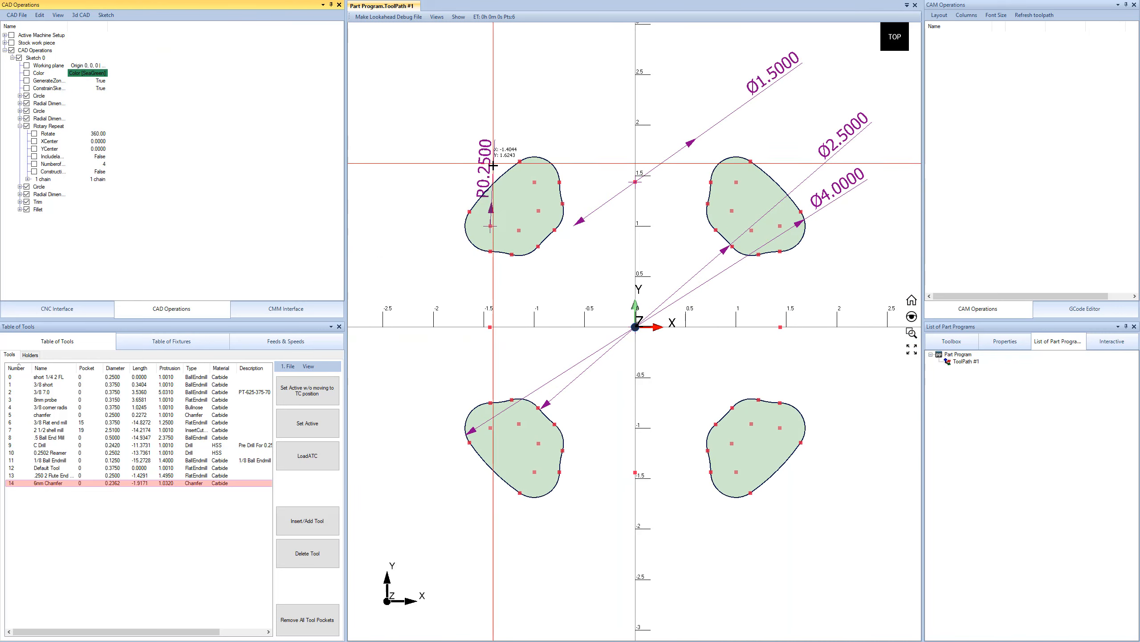
Reposition the fillet radius dimension outside the upper-left profile and set the radius to 0.1 in
click(492, 166)
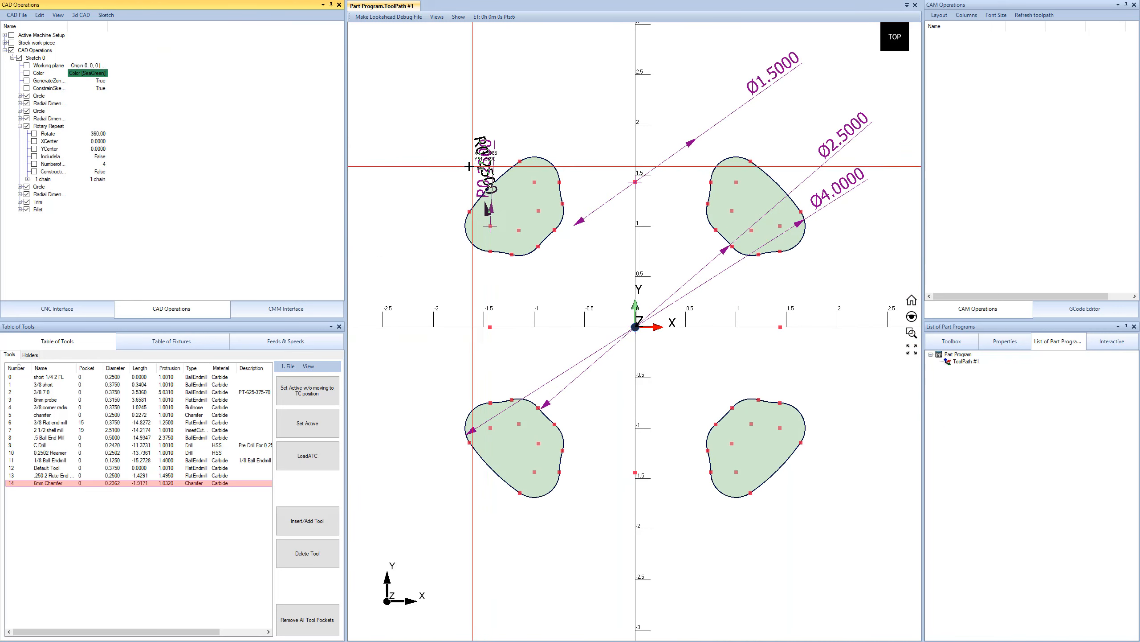
click(441, 170)
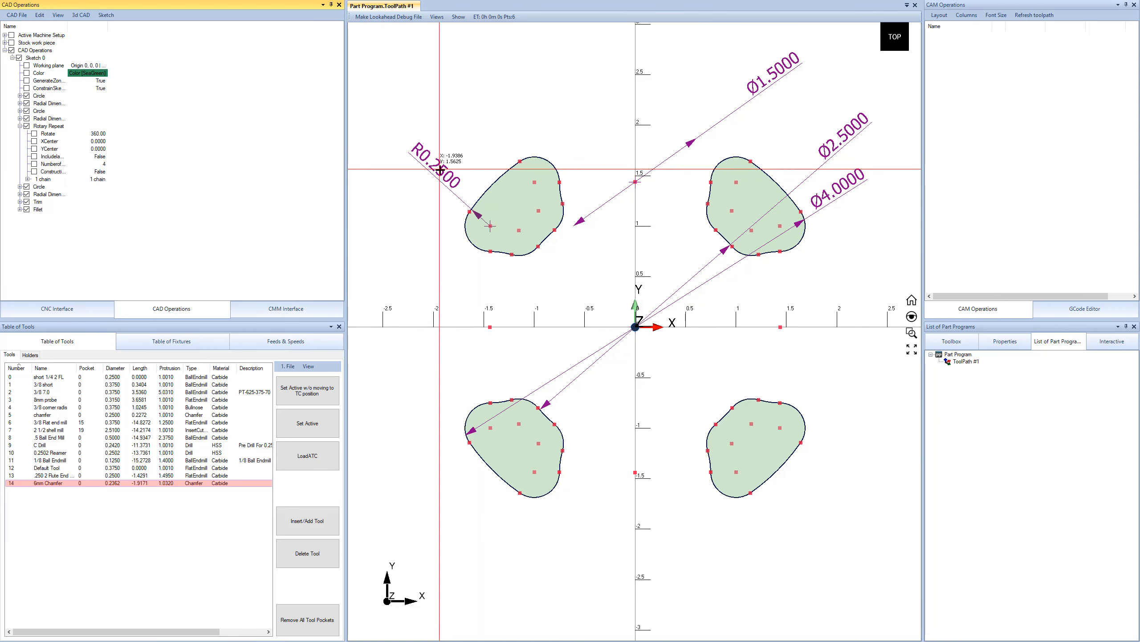
double_click(441, 170)
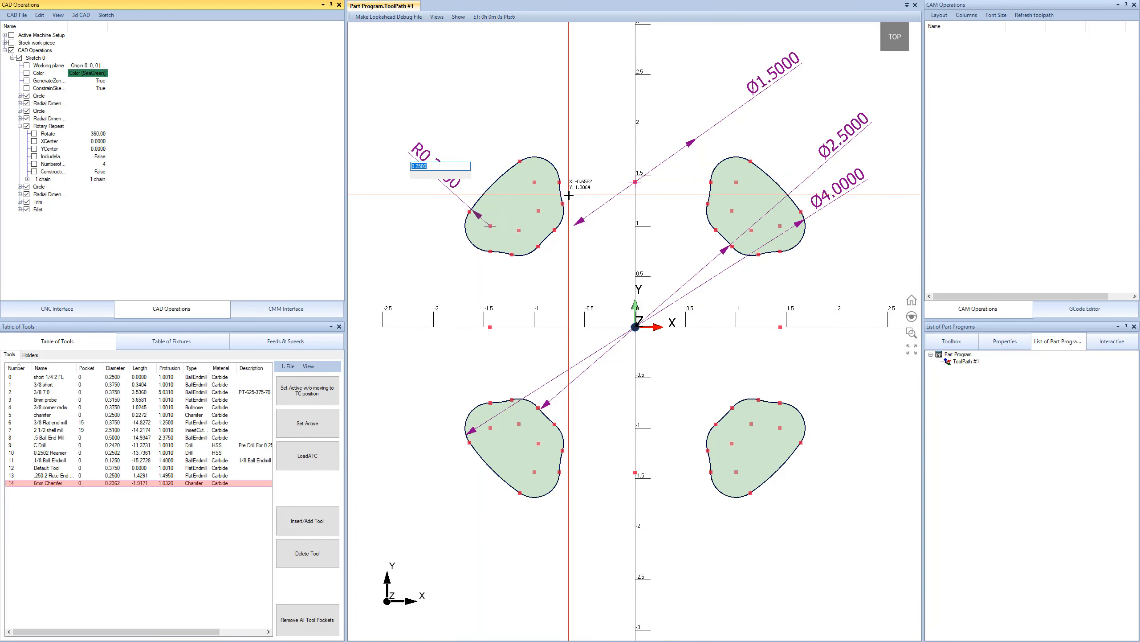
key(Return)
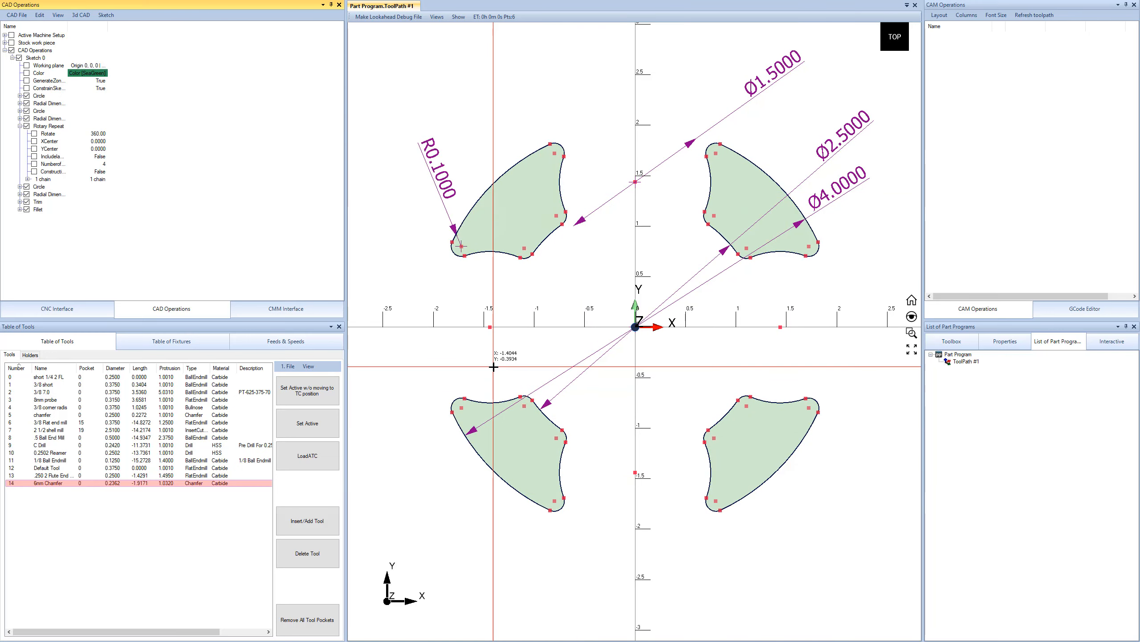
Highlight the first circle of Sketch 0 in the drawing and clear the highlight
scroll(633, 378, down, 1)
scroll(667, 379, up, 1)
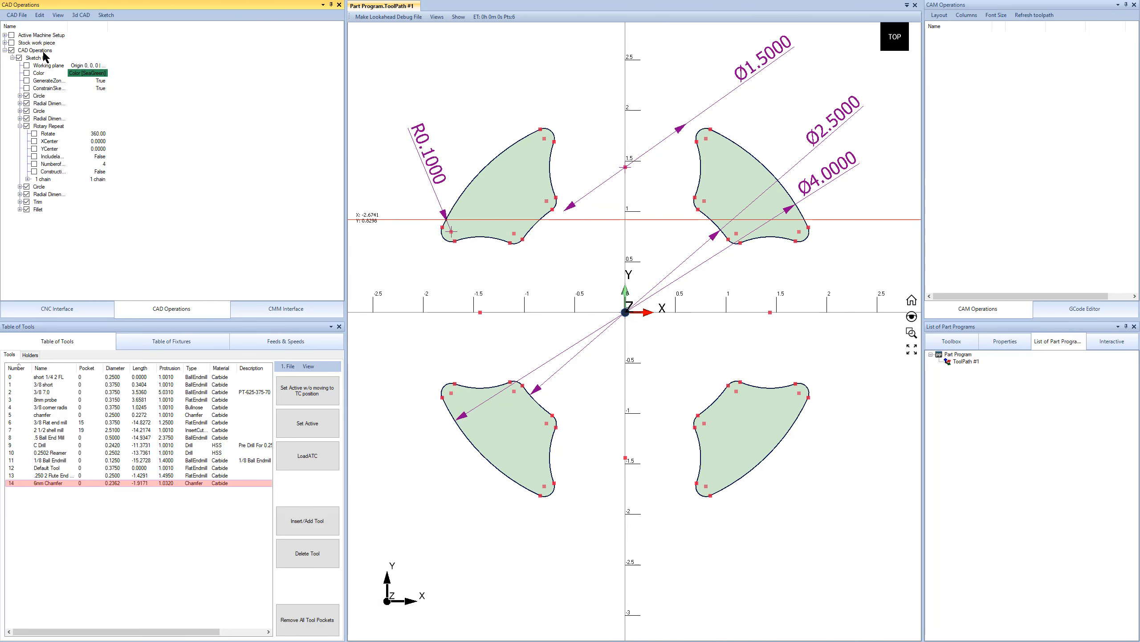
click(44, 96)
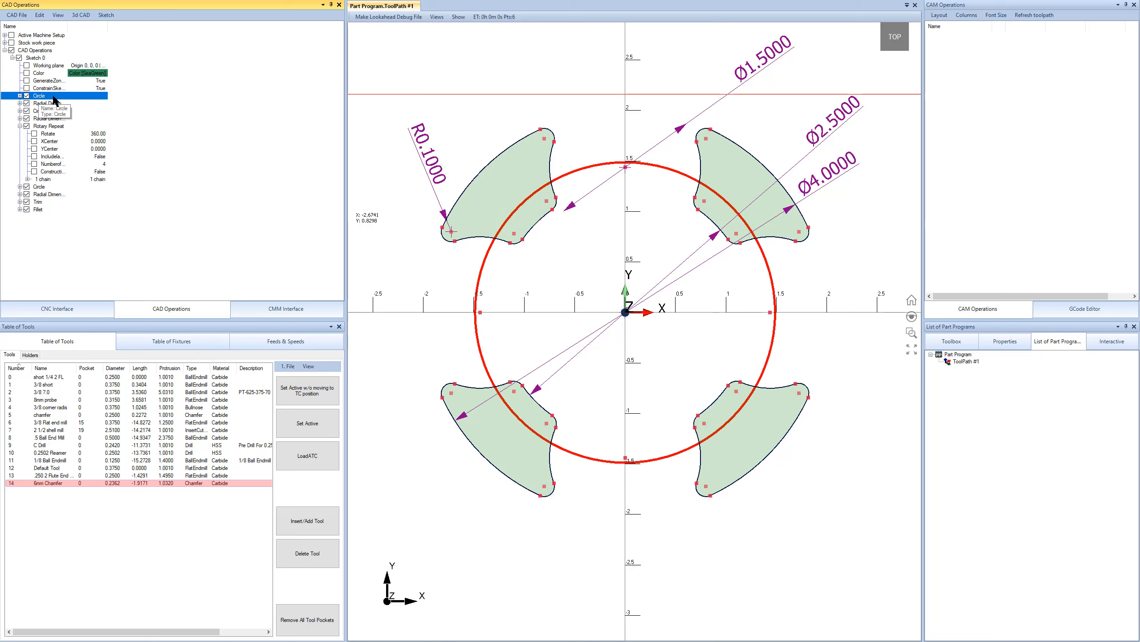
click(229, 145)
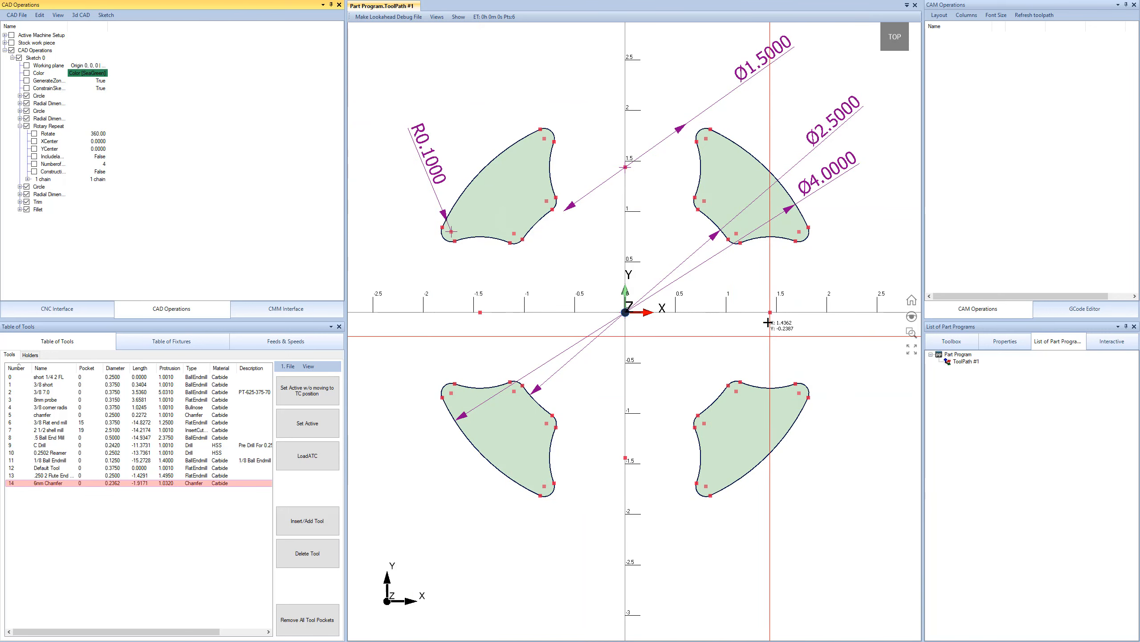
Try a diameter of 3.75 in for the outer circle and set it back to 4 in
double_click(814, 180)
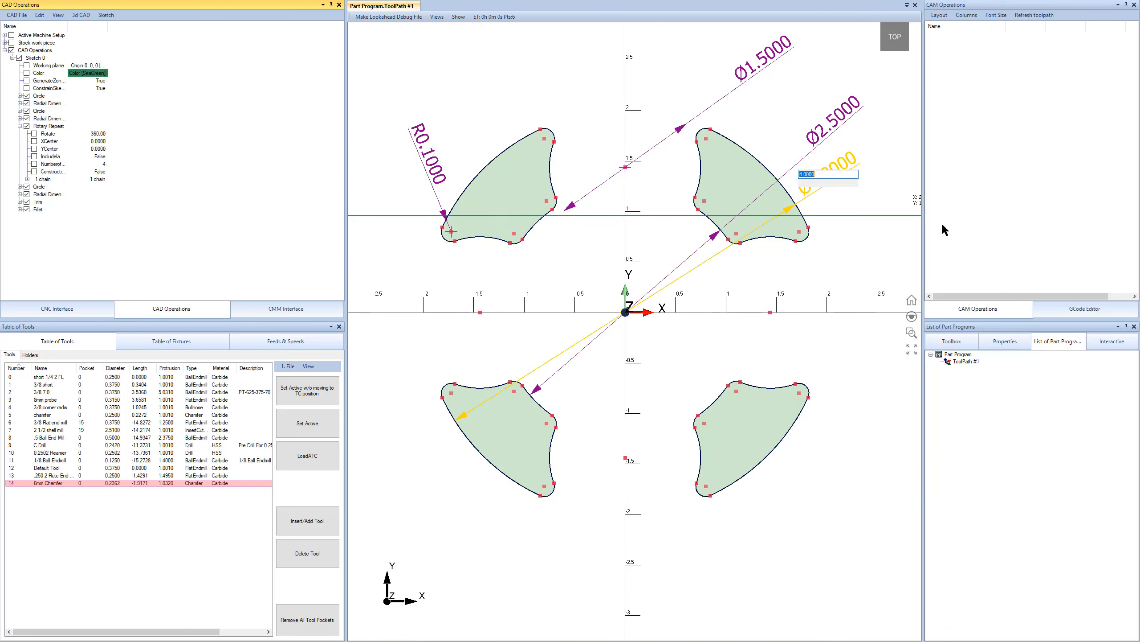
text(3.75)
key(Return)
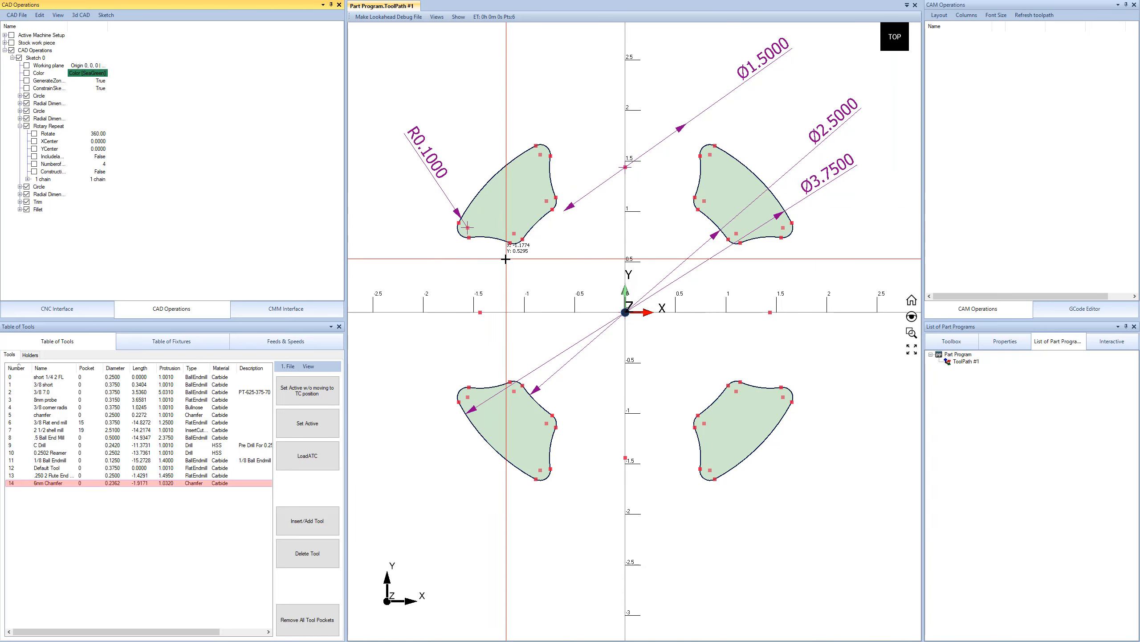
double_click(824, 184)
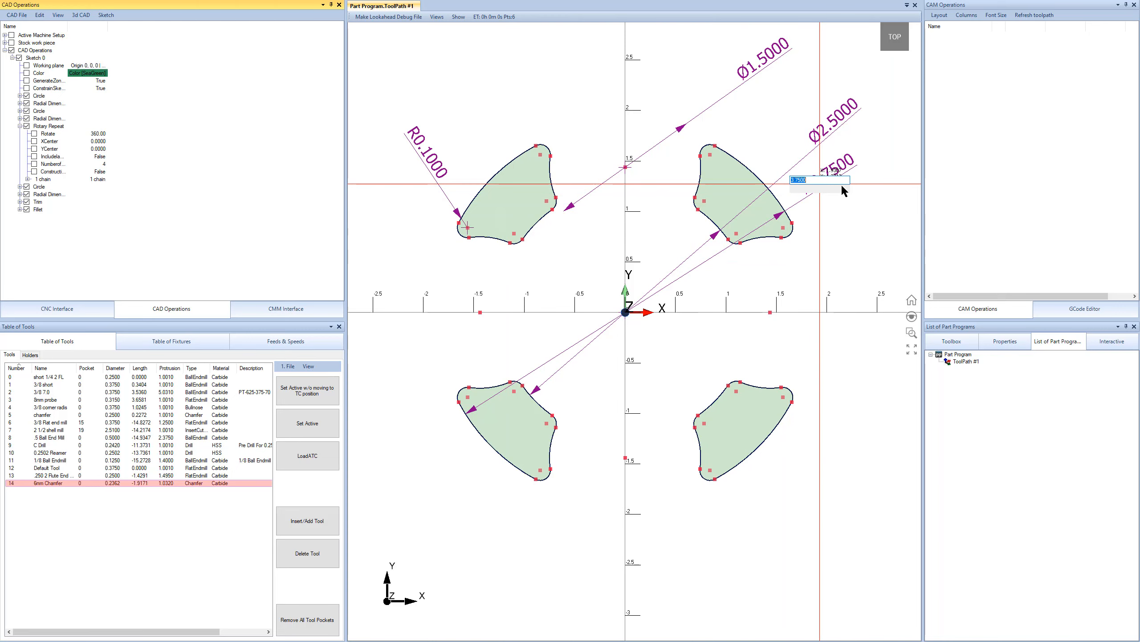
text(4)
key(Return)
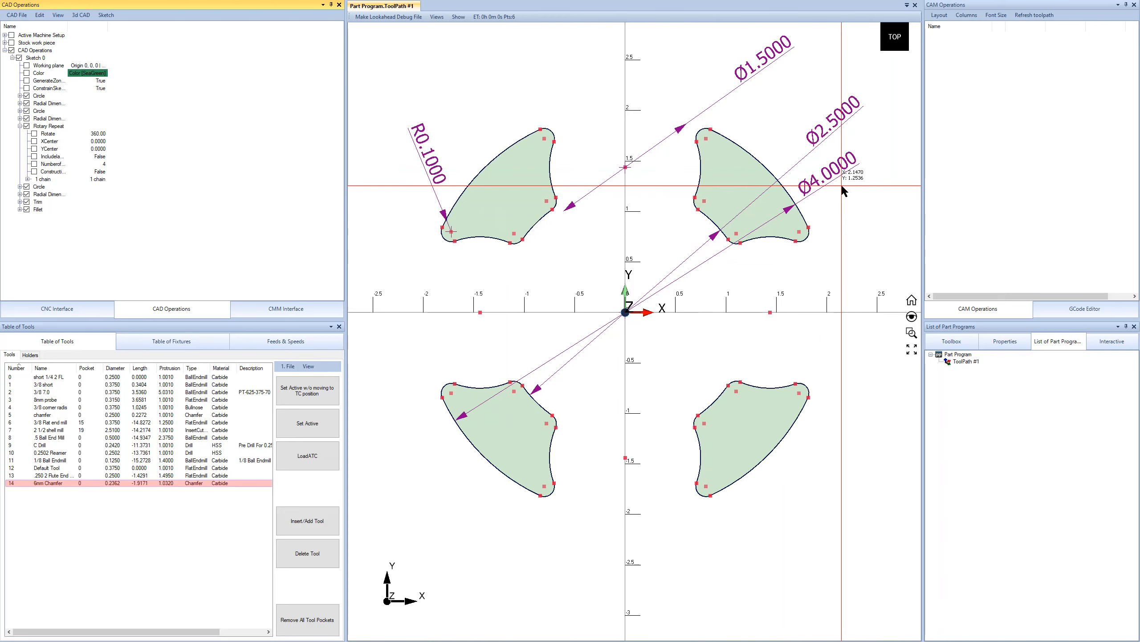
Set the inner circle's diameter to 3 in
double_click(822, 125)
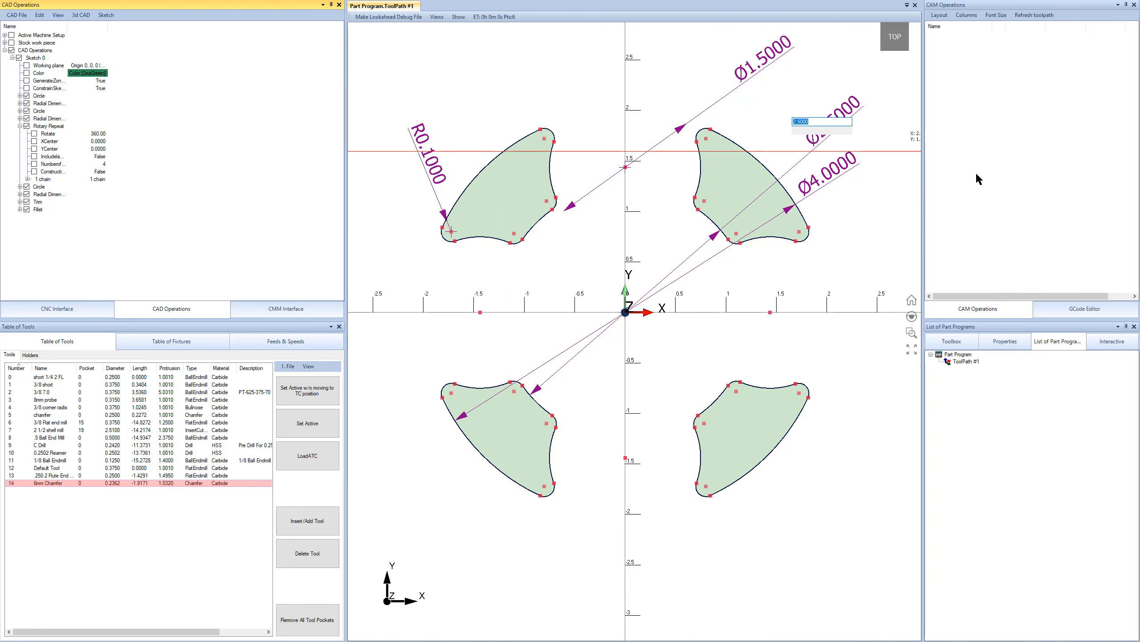
text(3)
key(Return)
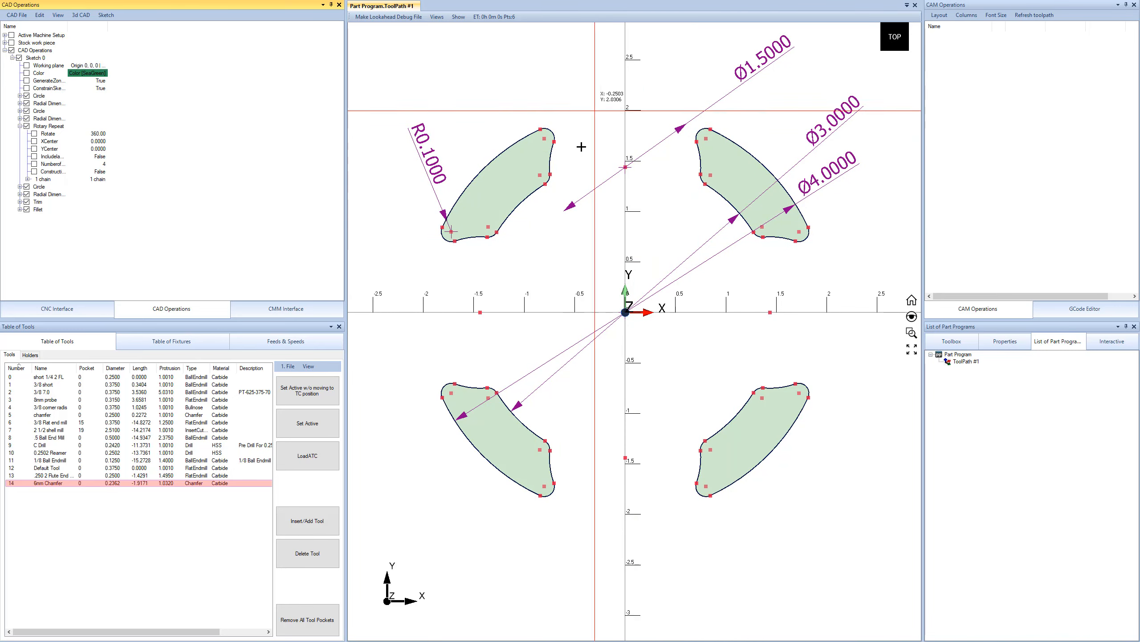
Try a diameter of 1.75 in for the repeated side circle and set it back to 1.5 in
double_click(760, 57)
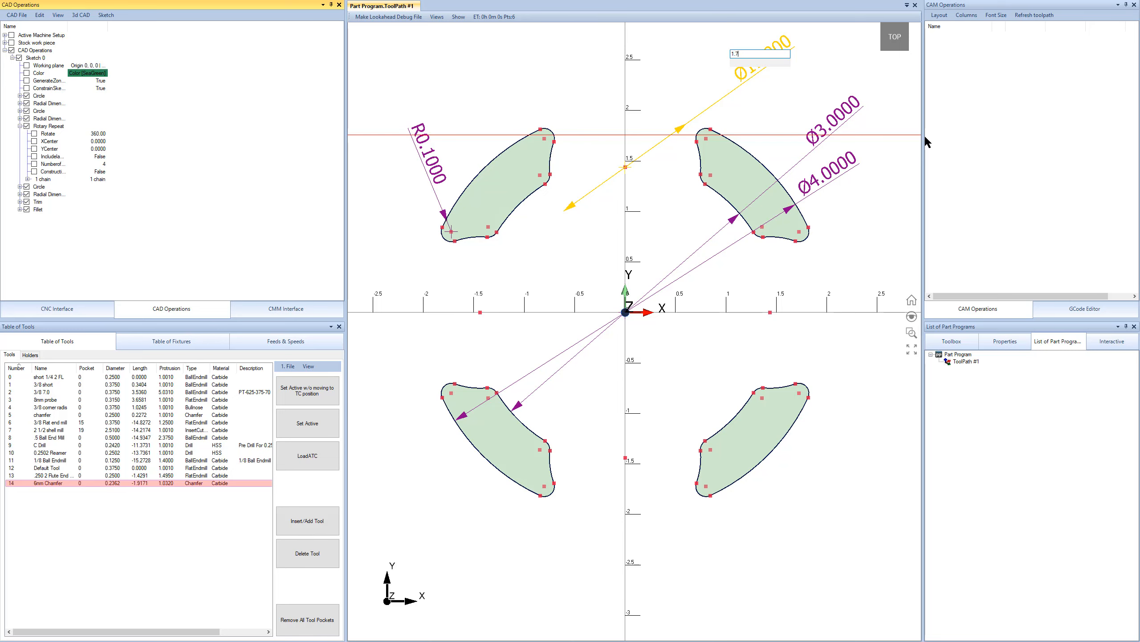
text(1.75)
key(Return)
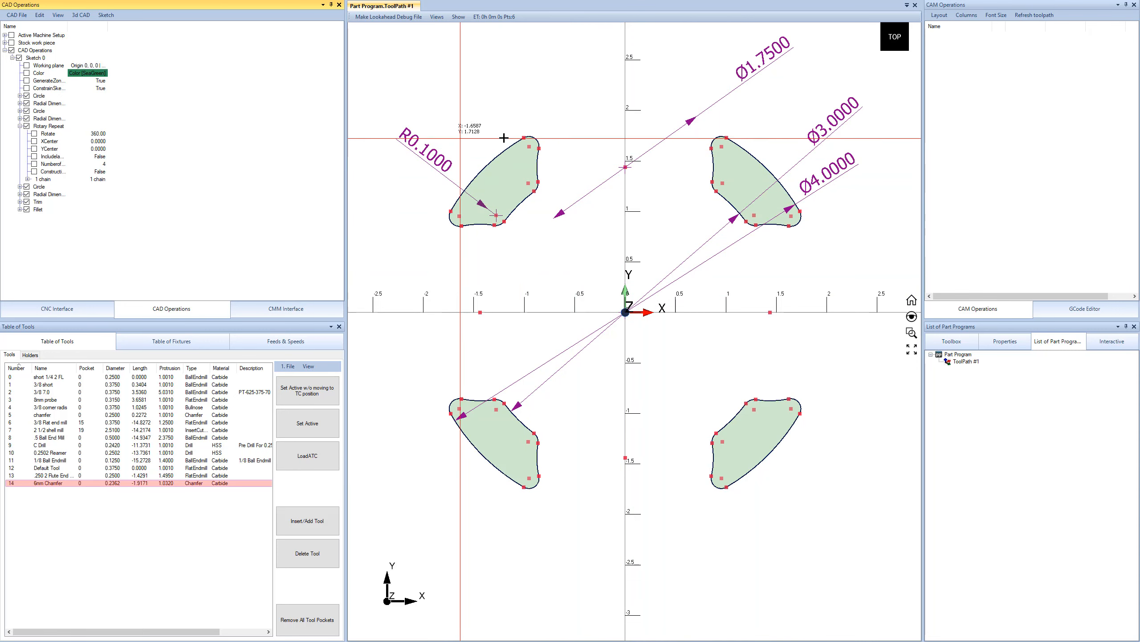
double_click(763, 56)
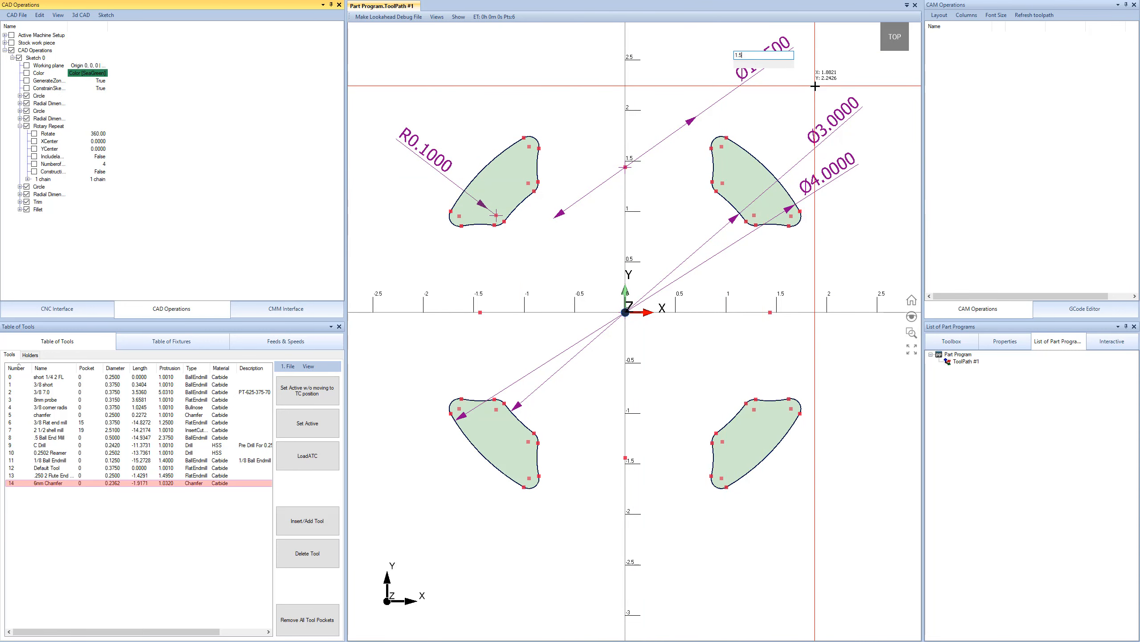
key(Return)
Set the inner origin-centred circle's diameter to 2.5 in and finish the sketch
double_click(834, 135)
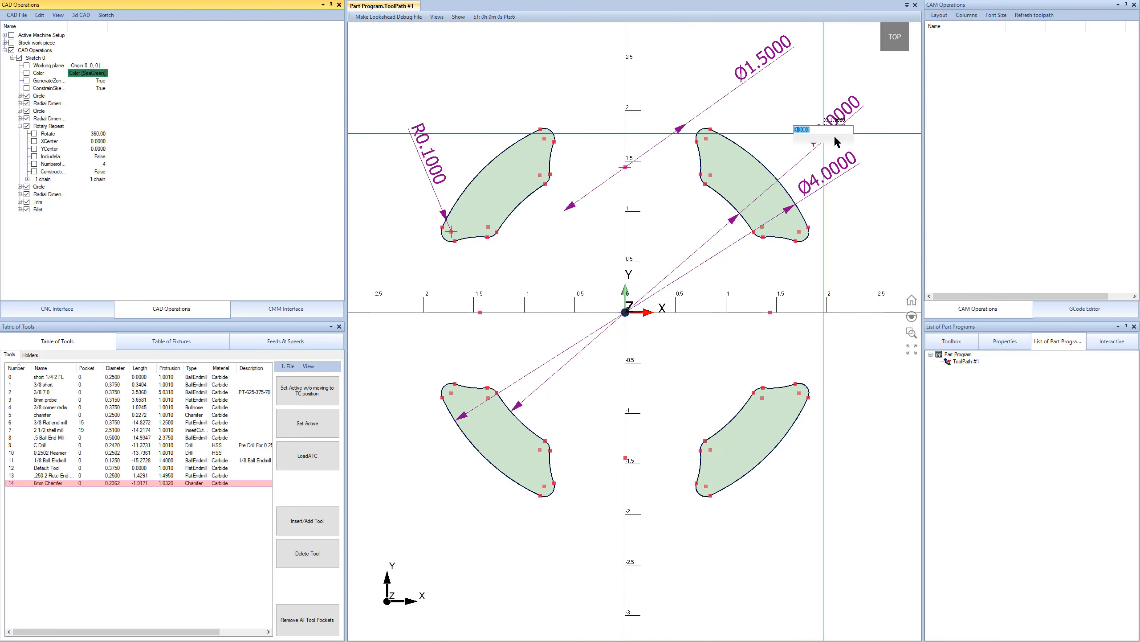
text(2.5)
key(Return)
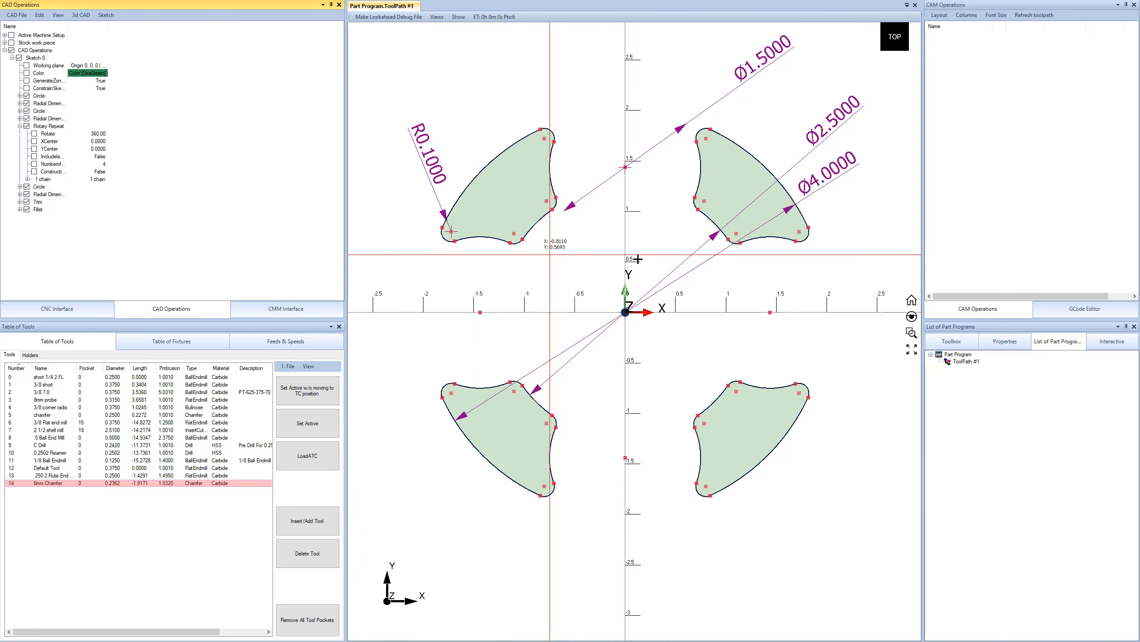
click(106, 15)
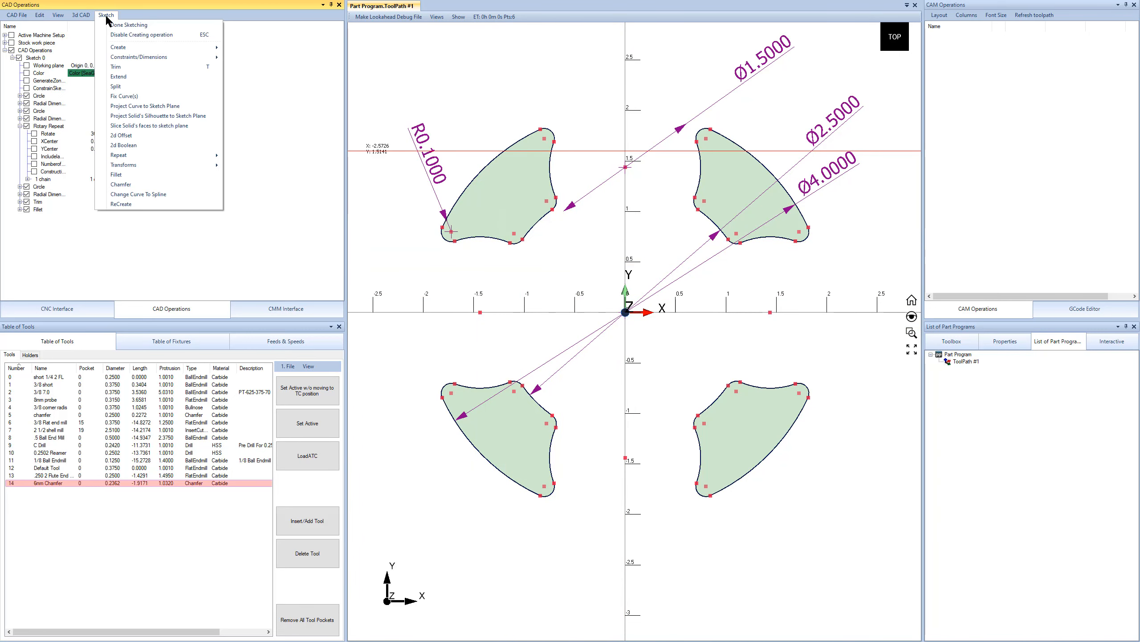
click(116, 25)
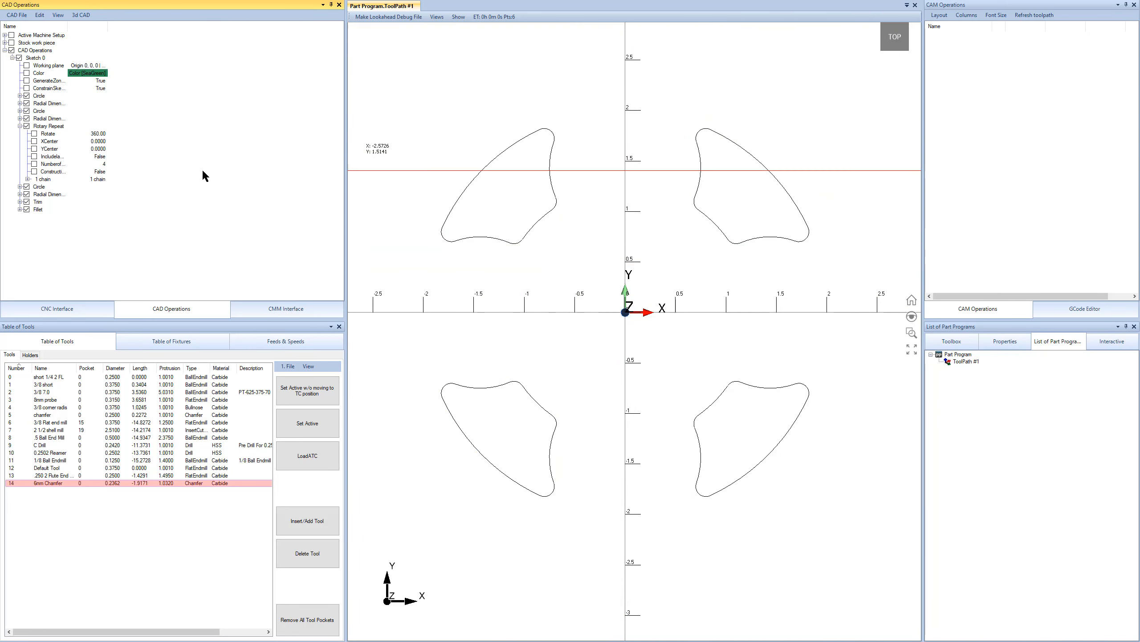
middle_drag(625, 330, 597, 288)
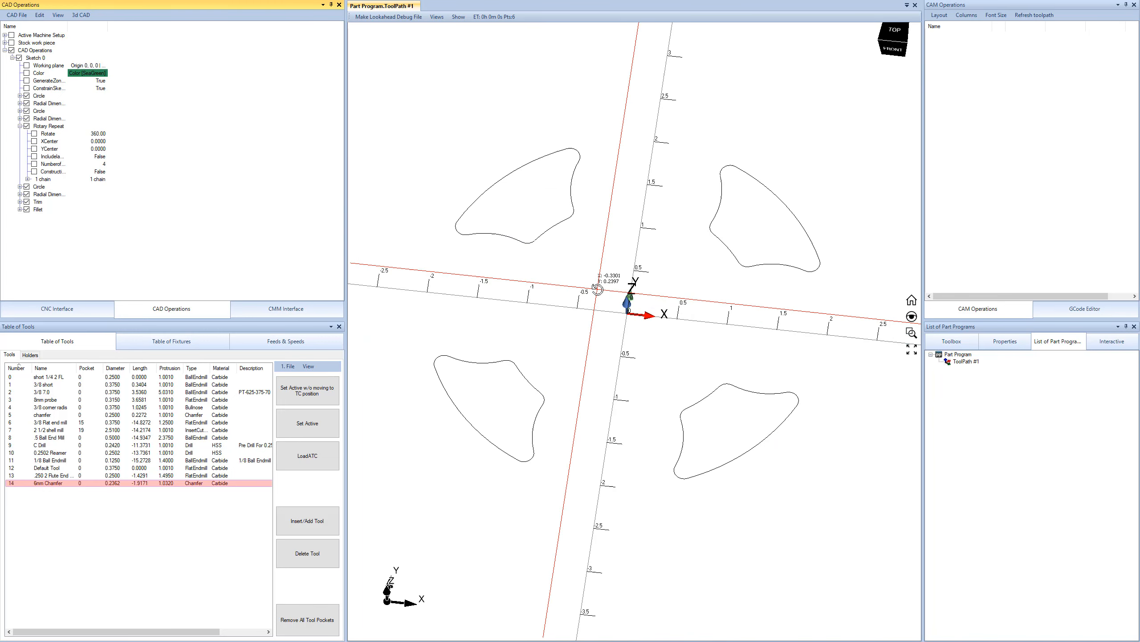
Collapse the finished sketch in the operations tree and rename it "4 valves"
click(12, 57)
click(36, 56)
key(F2)
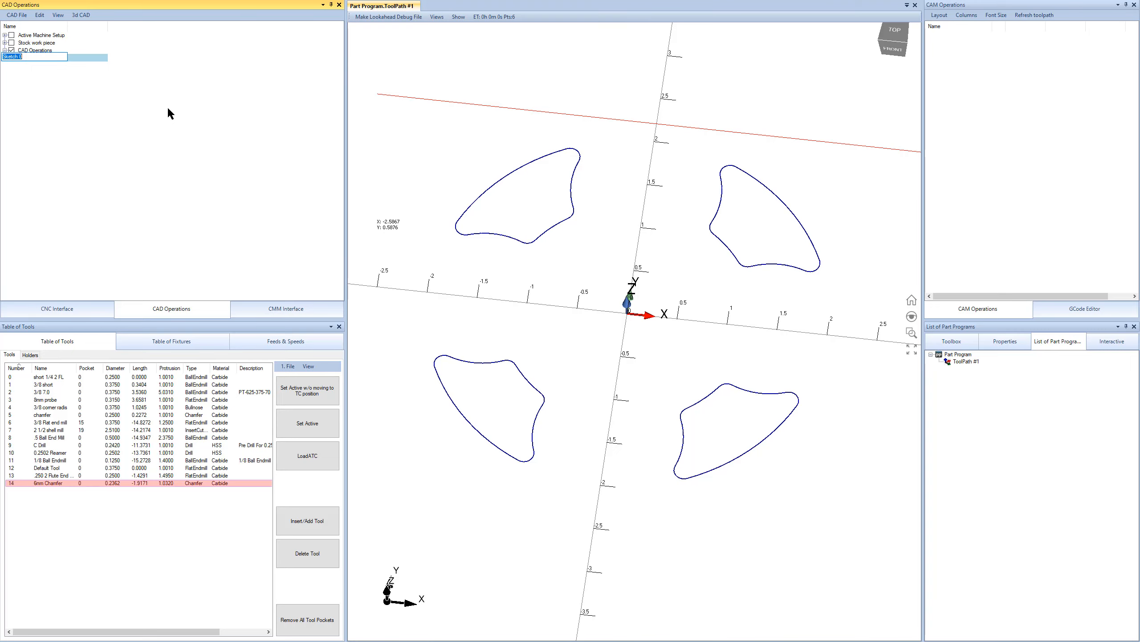
text(4 valves)
key(Return)
Create a new 2D sketch with an origin-centred circle about 4.1 in in diameter enclosing the four profiles, and finish the sketch
click(81, 15)
click(92, 24)
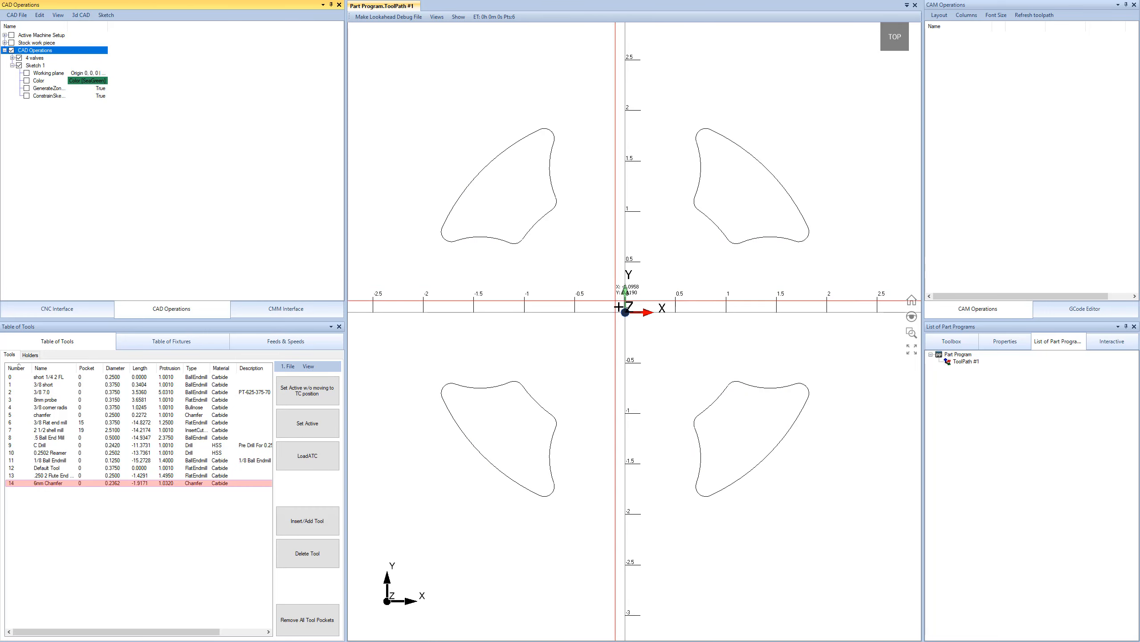
click(625, 312)
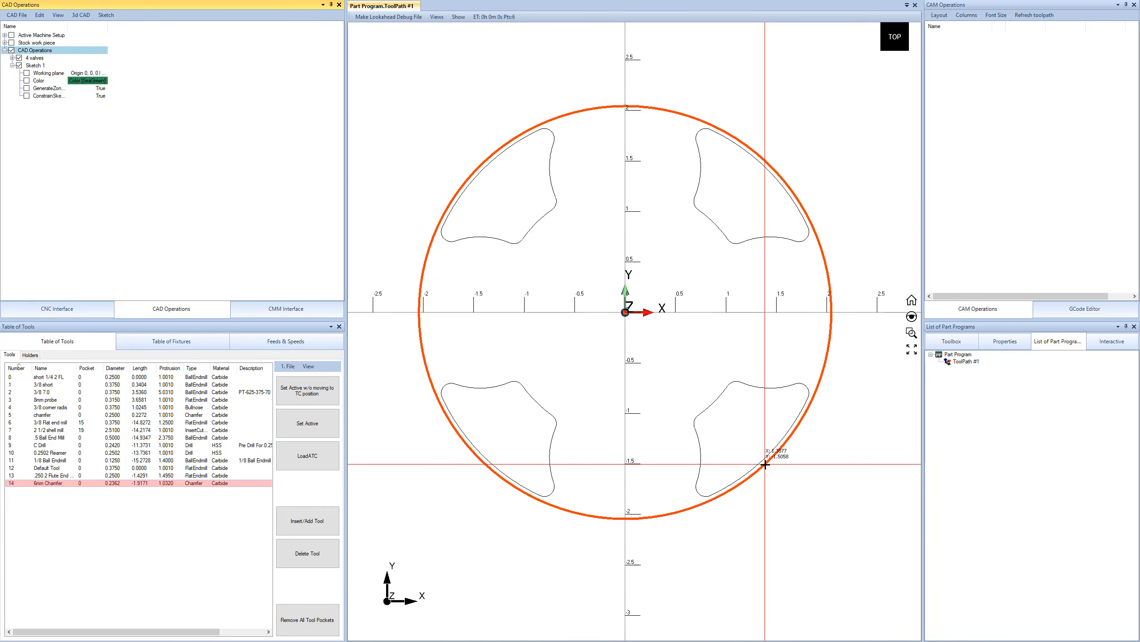
click(765, 464)
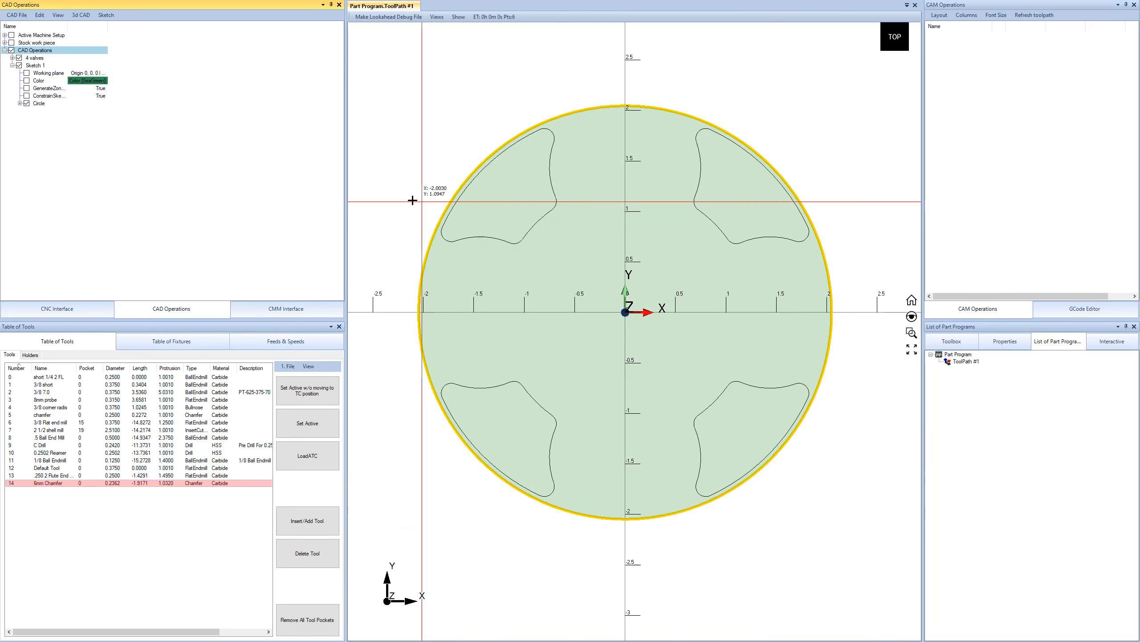
click(550, 74)
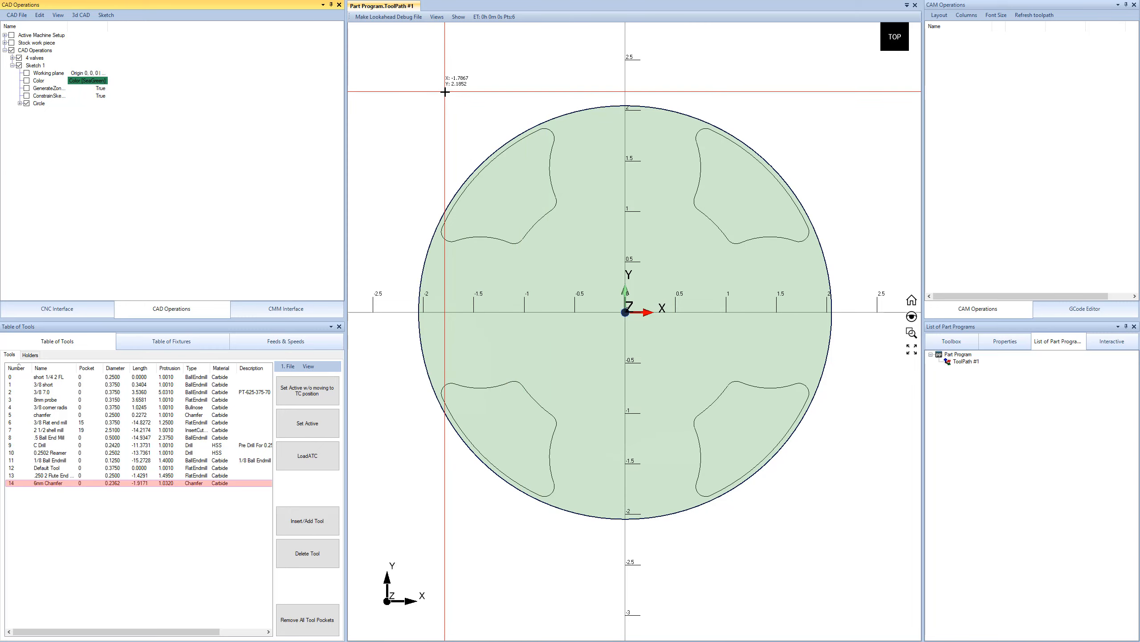
click(105, 16)
click(120, 25)
Extrude the enclosing circle into a solid disc from 0 to -1 in
click(76, 14)
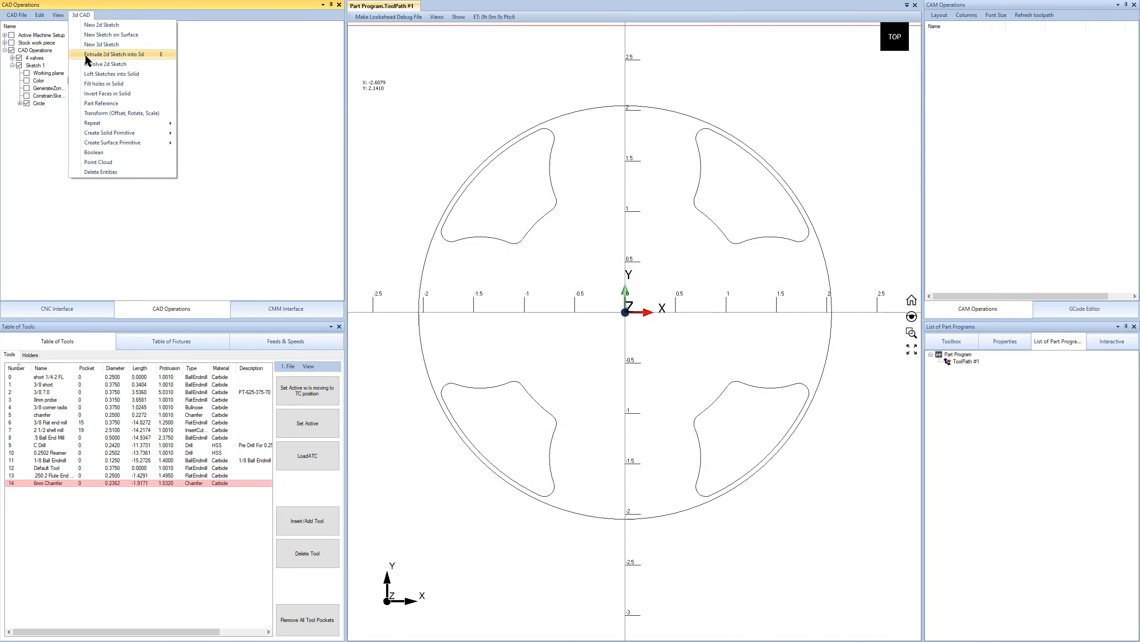
click(139, 55)
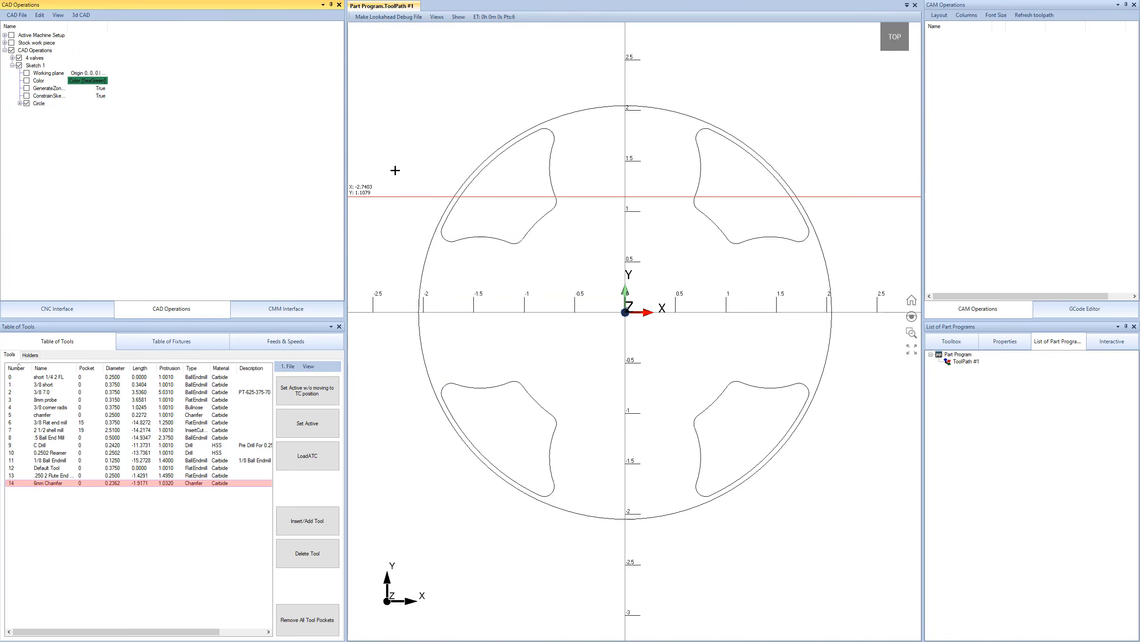
click(454, 296)
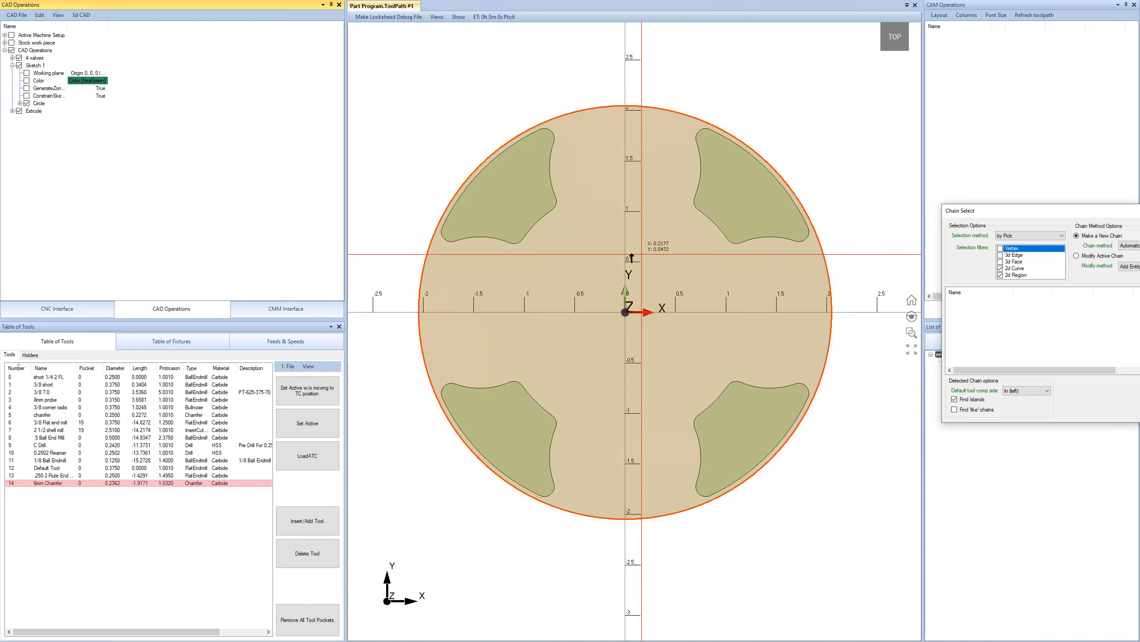
click(631, 329)
middle_drag(522, 395, 714, 256)
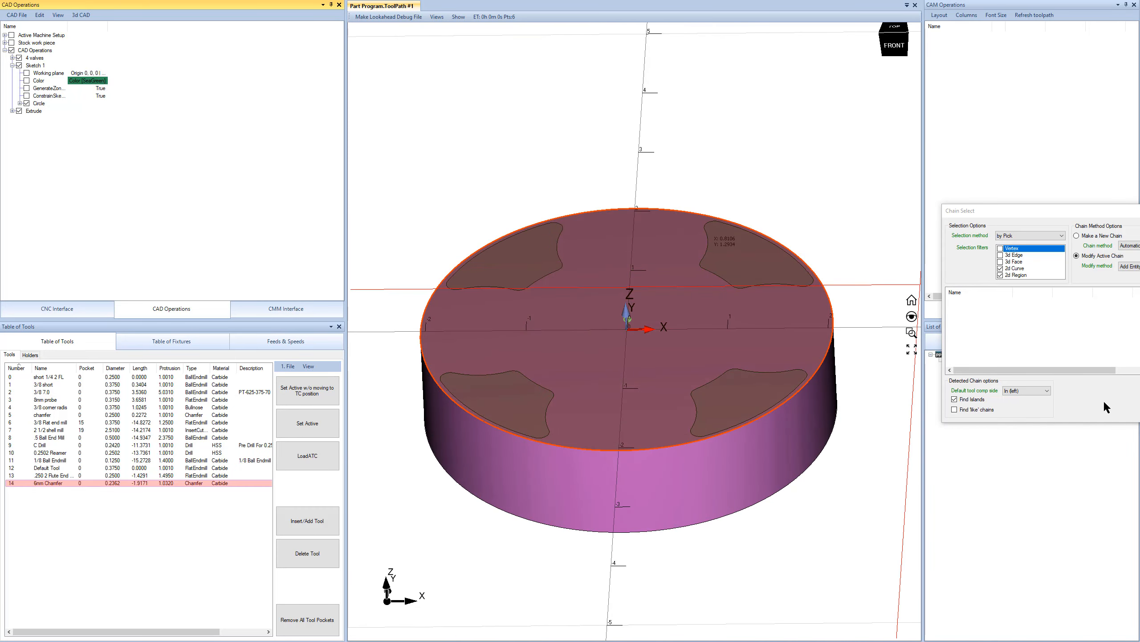
key(Escape)
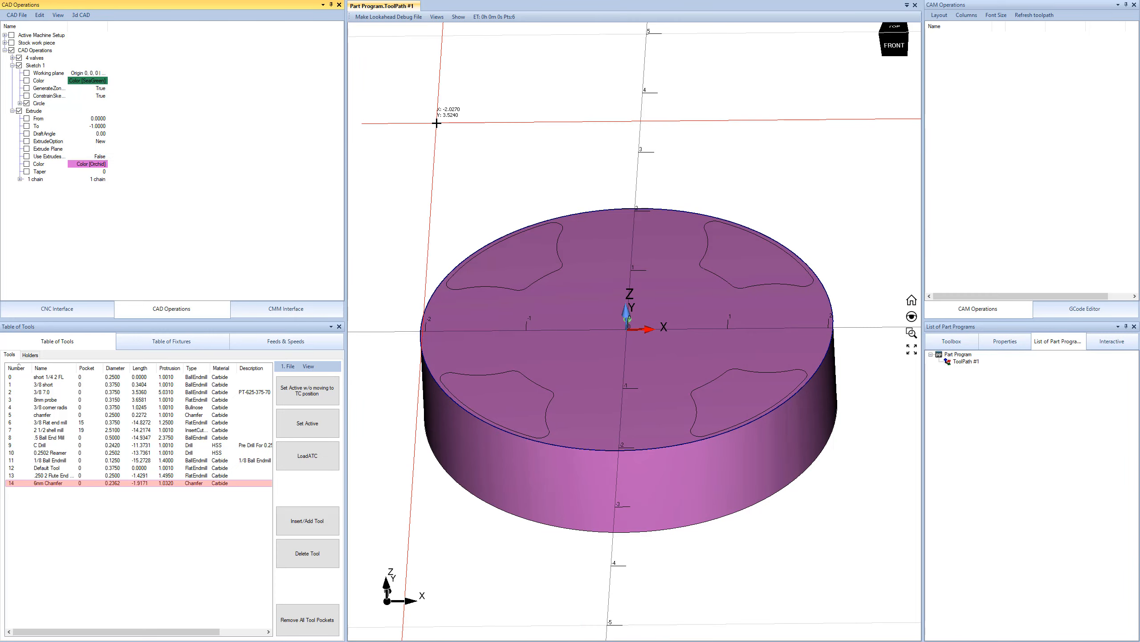
Hide the disc and extrude the four valve profiles as separate chains of one new extrusion
key(e)
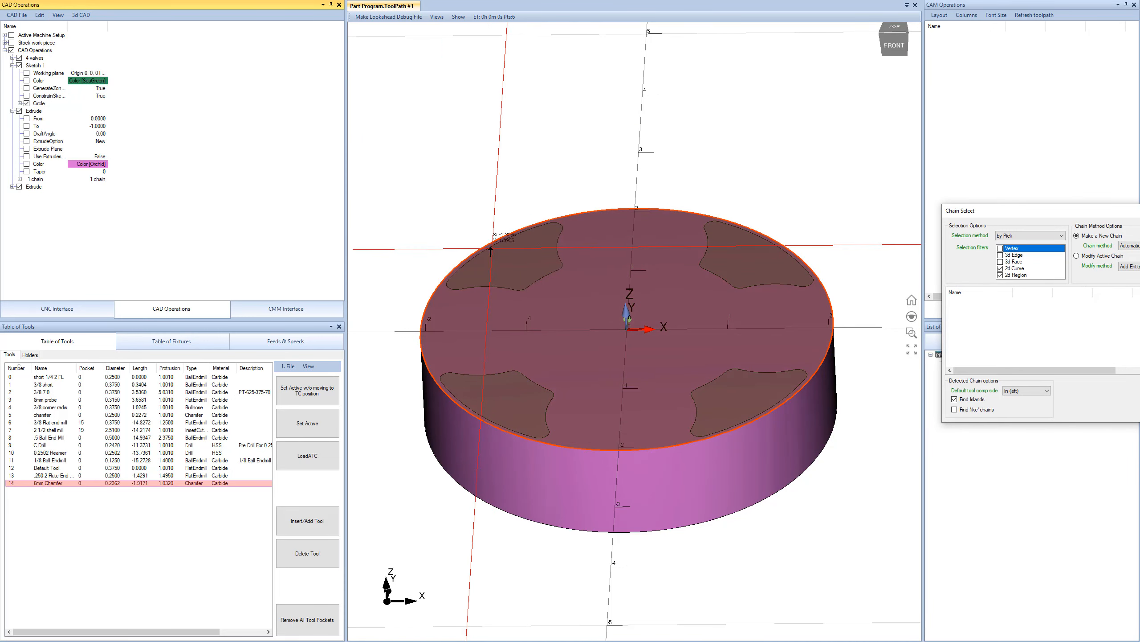
click(19, 111)
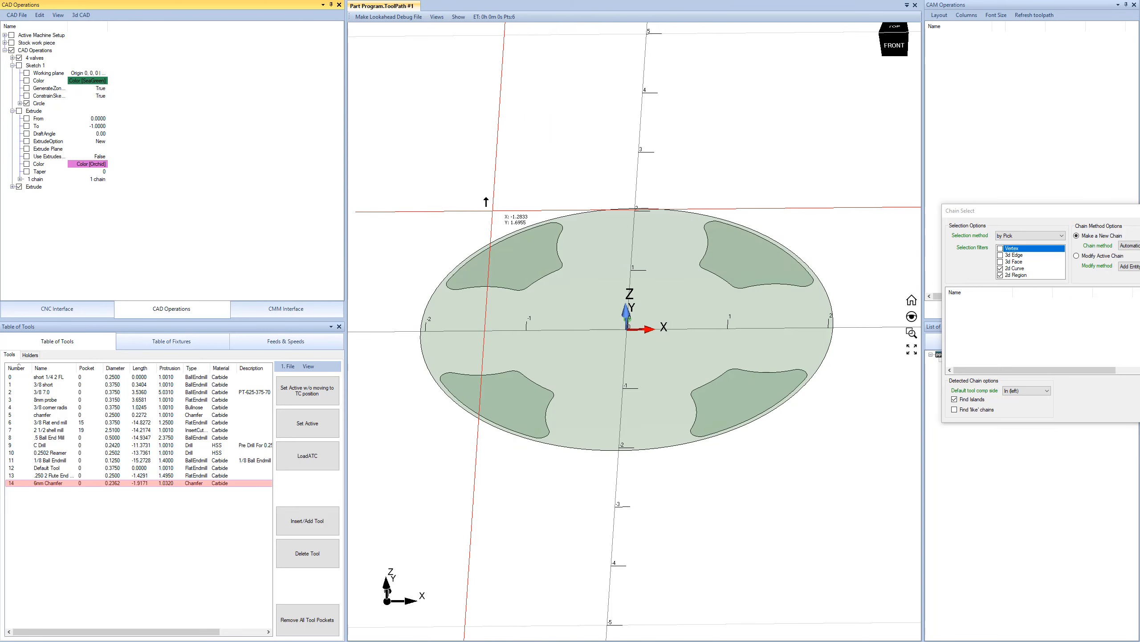
click(532, 235)
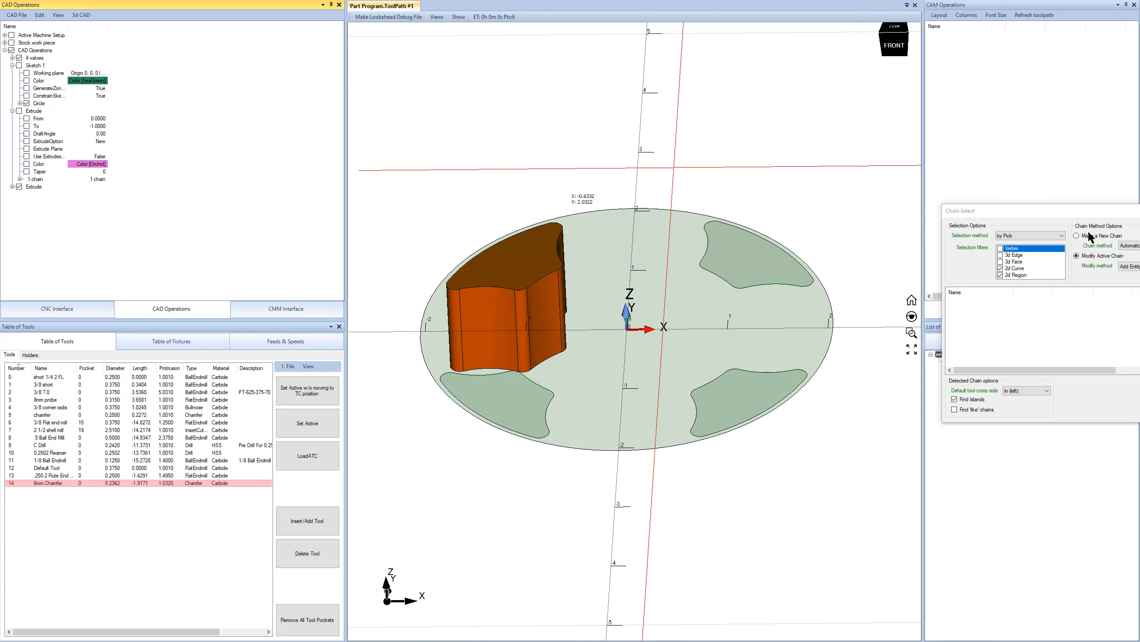
click(724, 234)
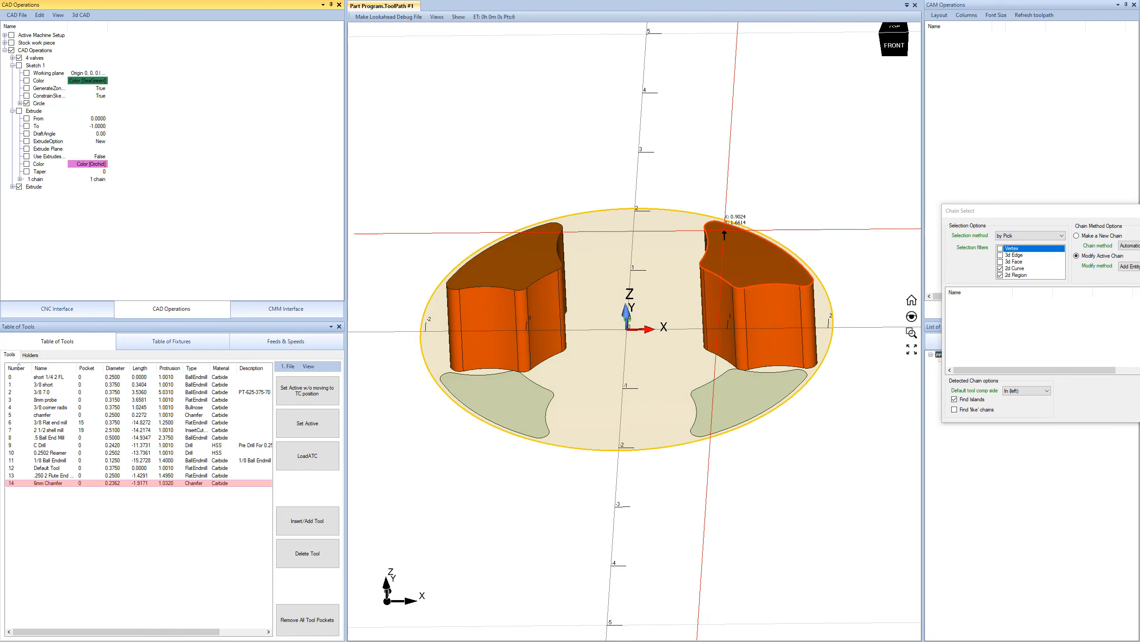
click(1077, 235)
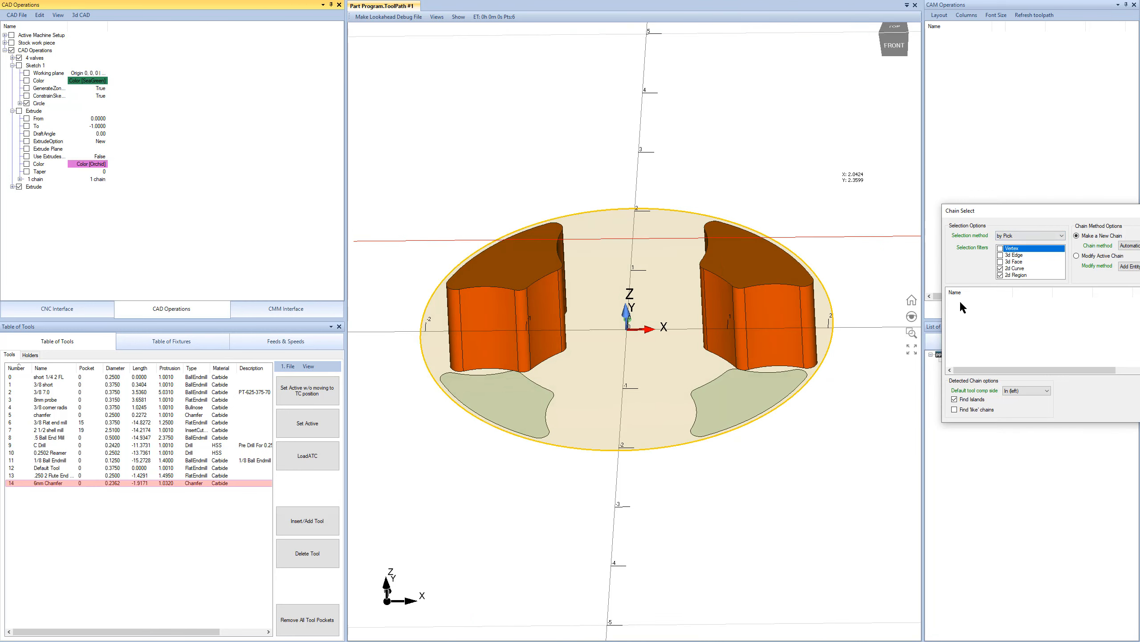
click(714, 419)
click(1077, 235)
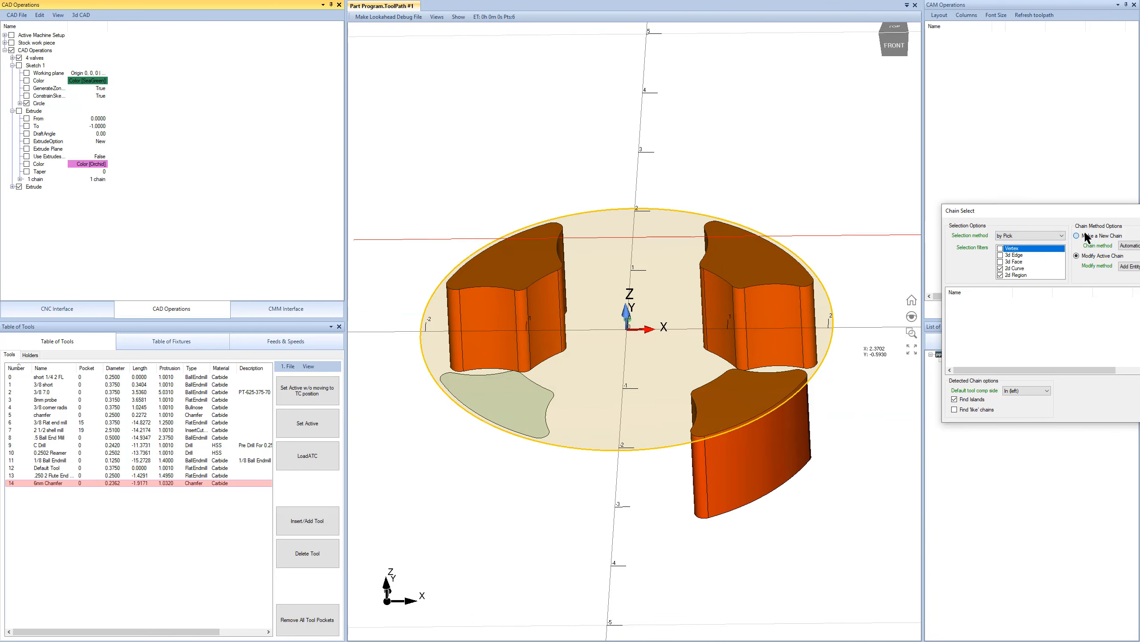
click(533, 418)
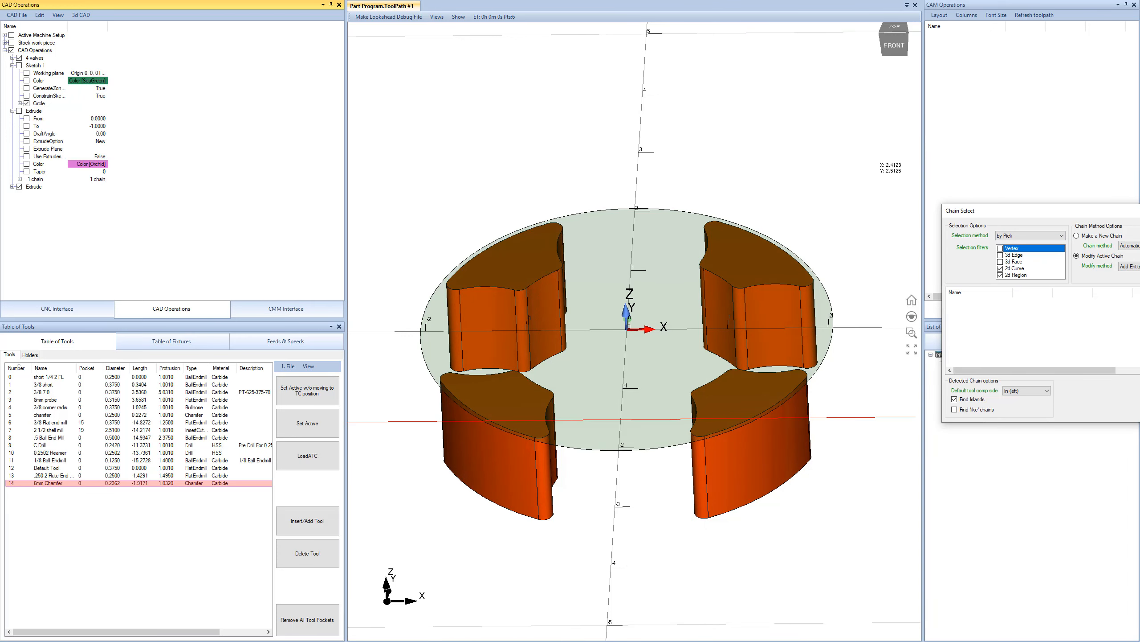
key(Escape)
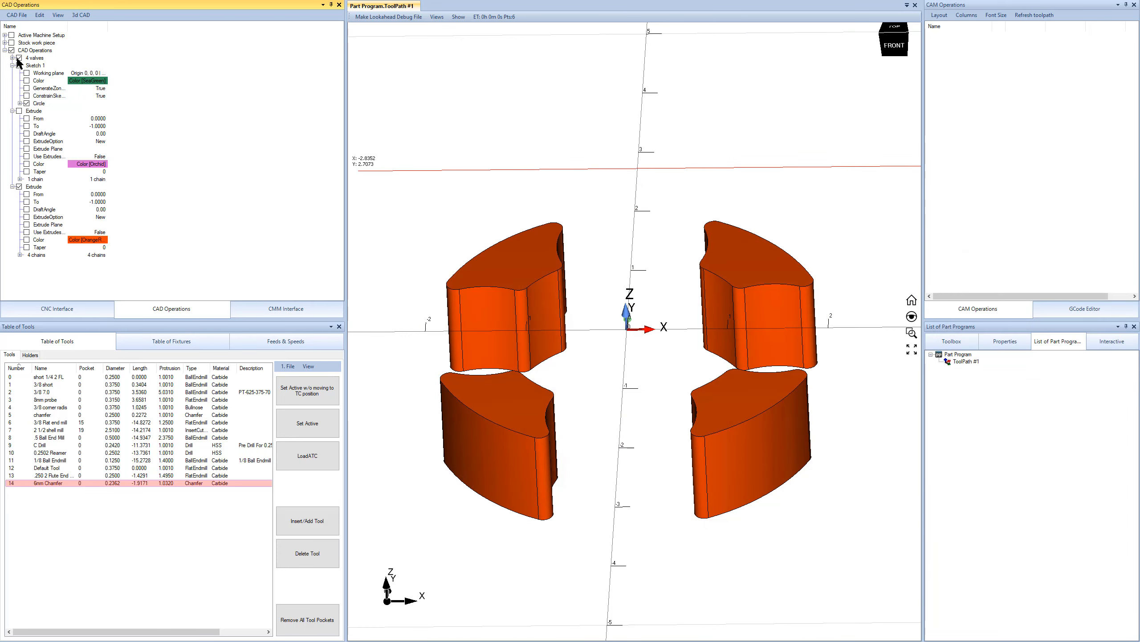
Show the disc again and set the end height of the valve profiles' extrusion to 0.125 in
click(20, 111)
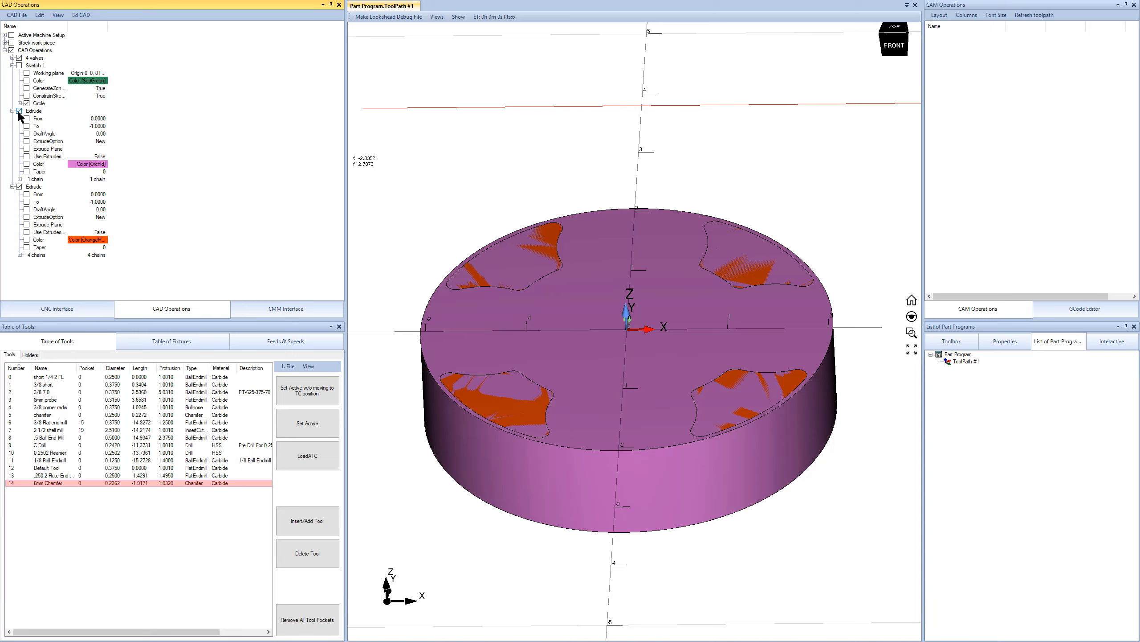
click(98, 202)
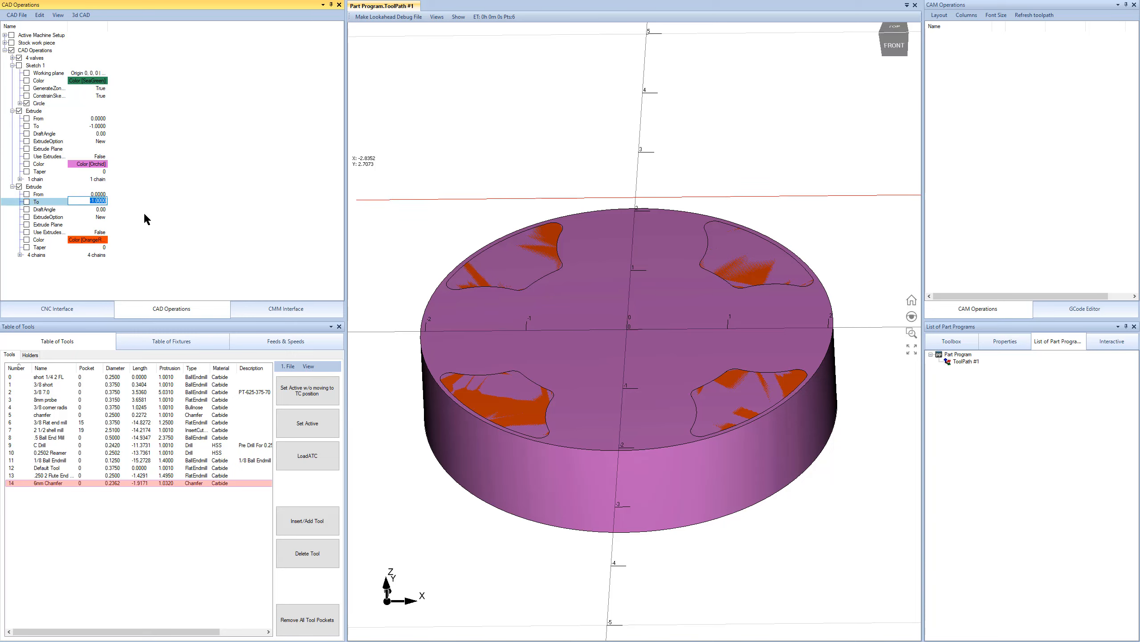
text(-125)
key(Return)
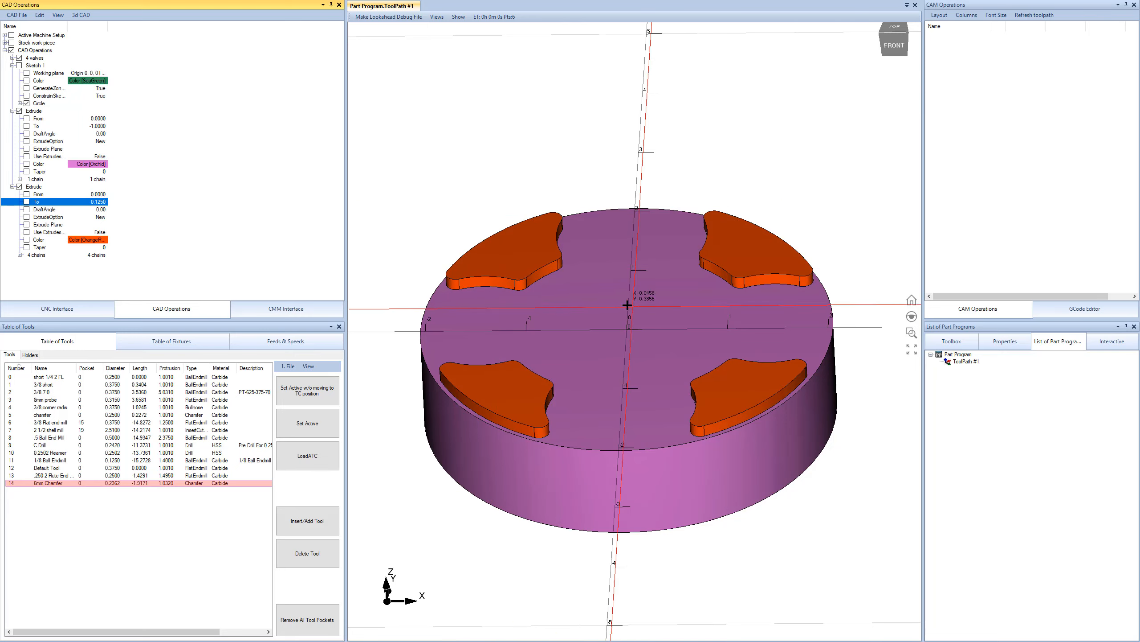
mouse_move(629, 310)
middle_down()
mouse_move(635, 360)
mouse_move(649, 316)
middle_up()
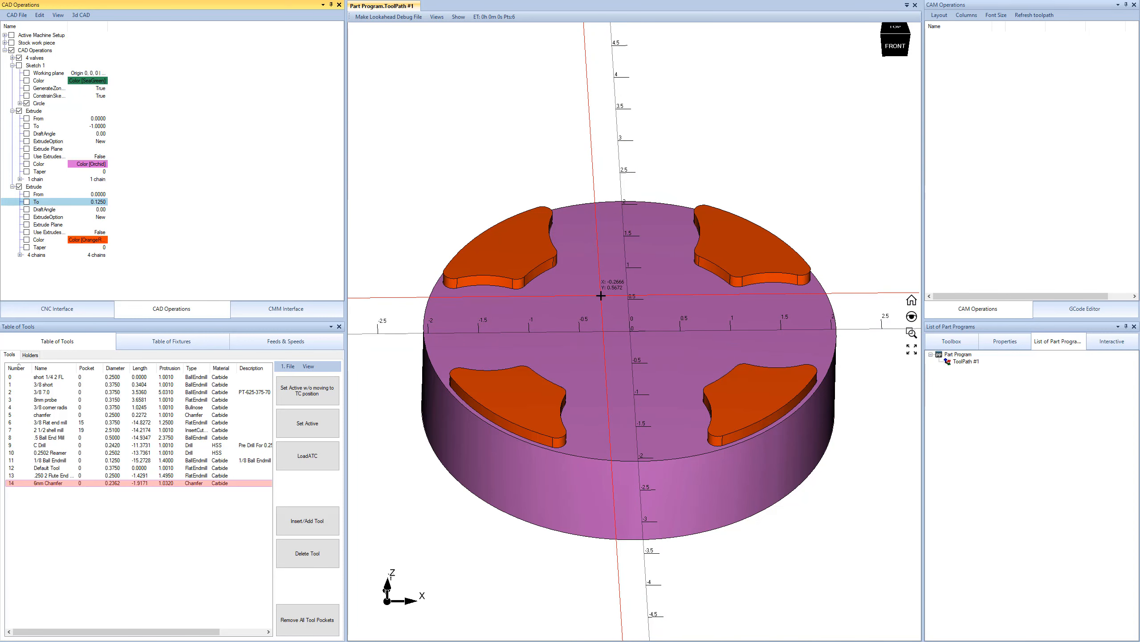
Set the valve extrusion's option to Add to merge it with the disc, and enlarge the 3D view by narrowing the adjacent panels
click(88, 217)
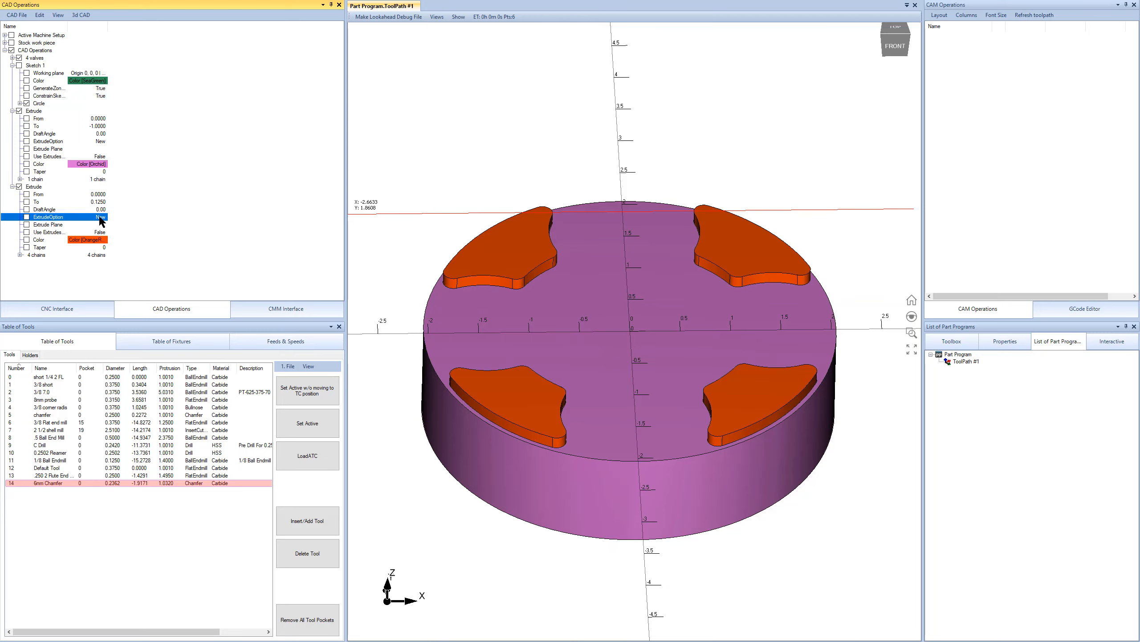
click(96, 217)
click(94, 232)
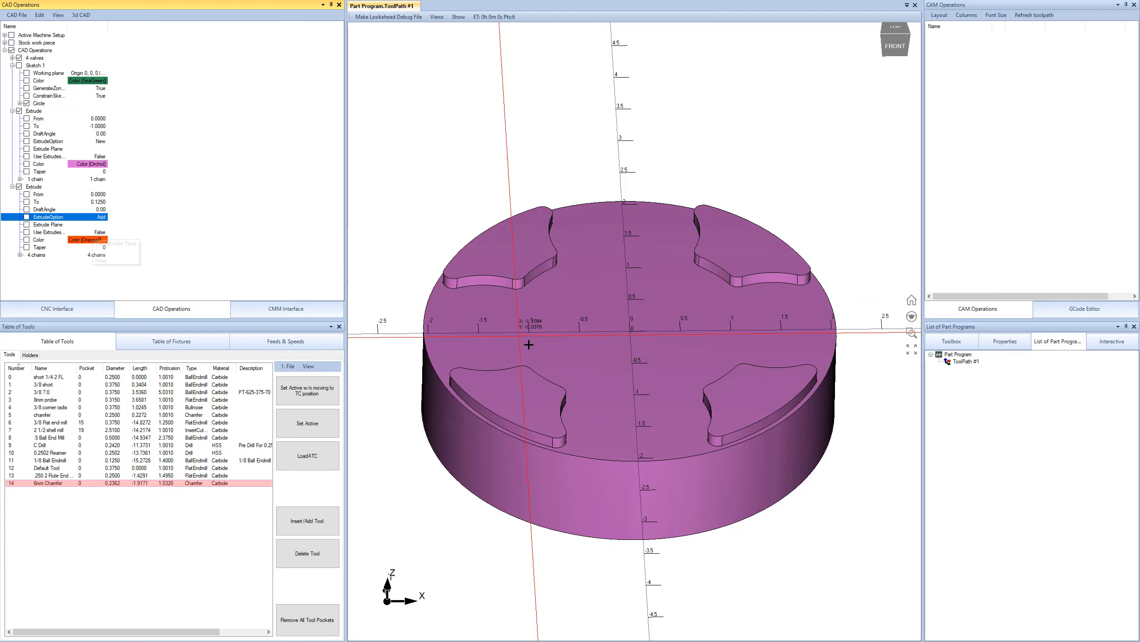
middle_drag(506, 222, 606, 254)
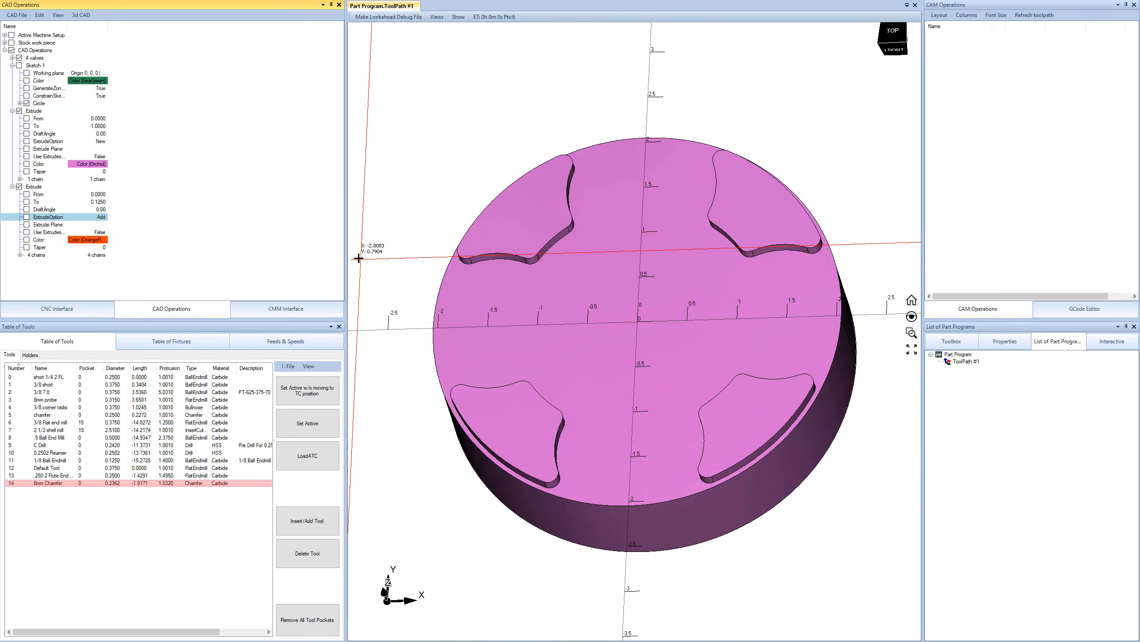
drag(322, 253, 216, 252)
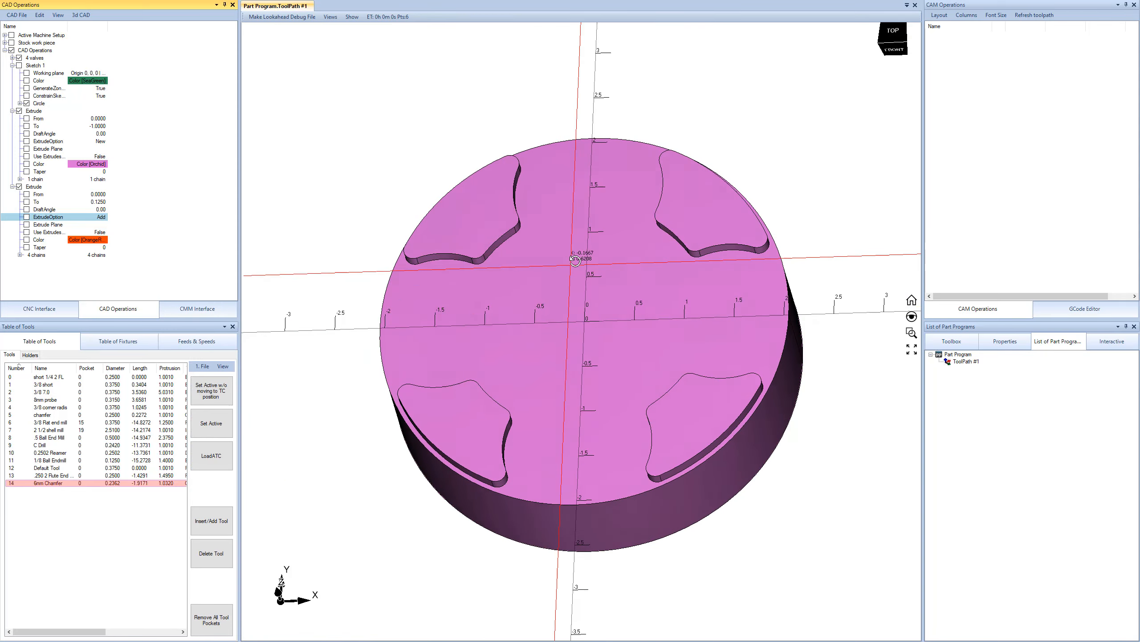
middle_drag(581, 255, 579, 270)
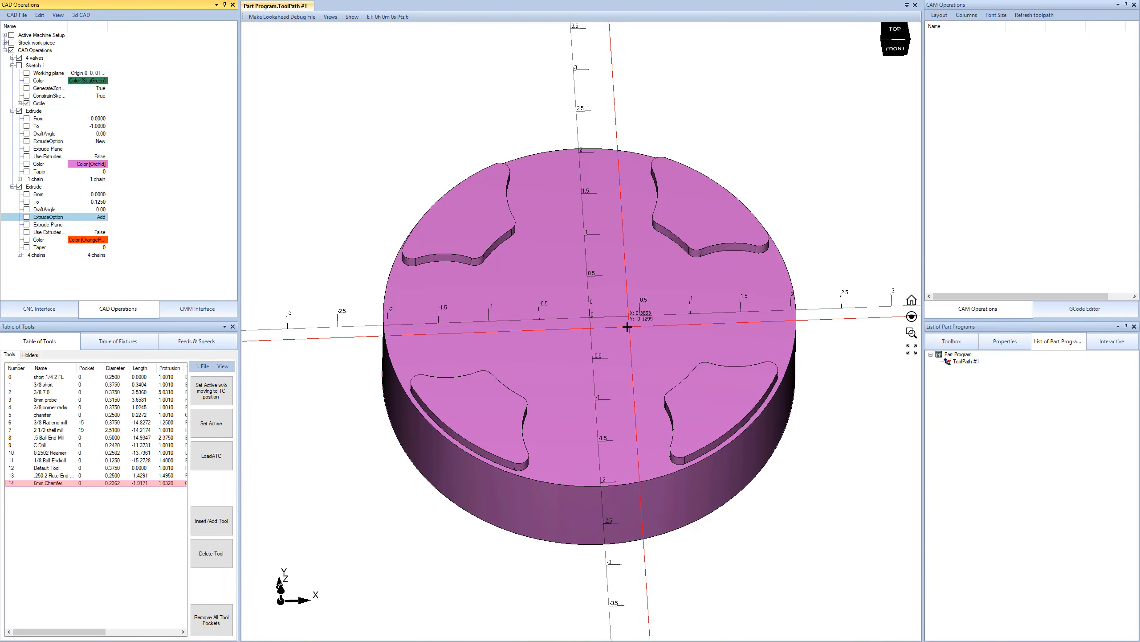
Insert a 2D pocket operation that uses tool 6, the 3/8 flat end mill
scroll(569, 315, down, 2)
middle_drag(699, 321, 782, 372)
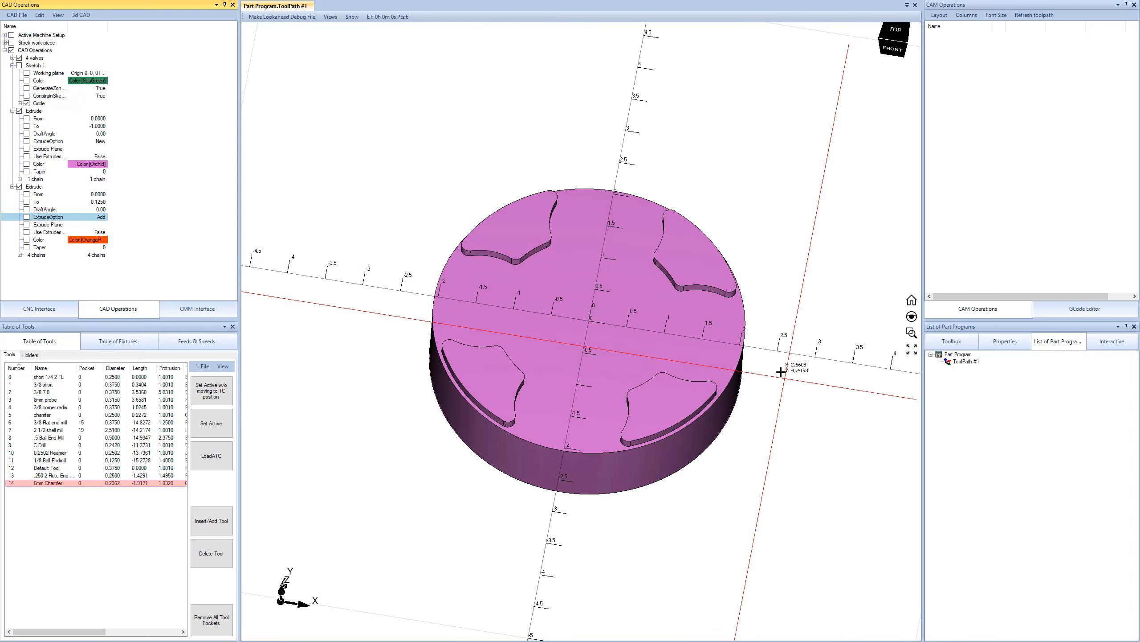
scroll(577, 329, up, 4)
click(952, 341)
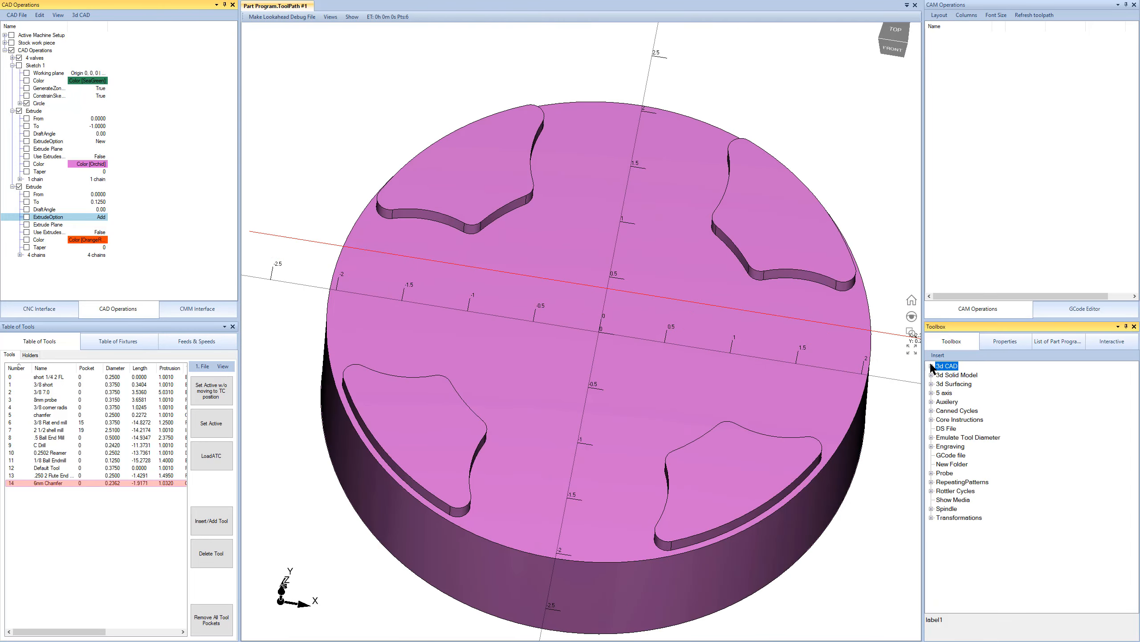
click(931, 365)
click(939, 375)
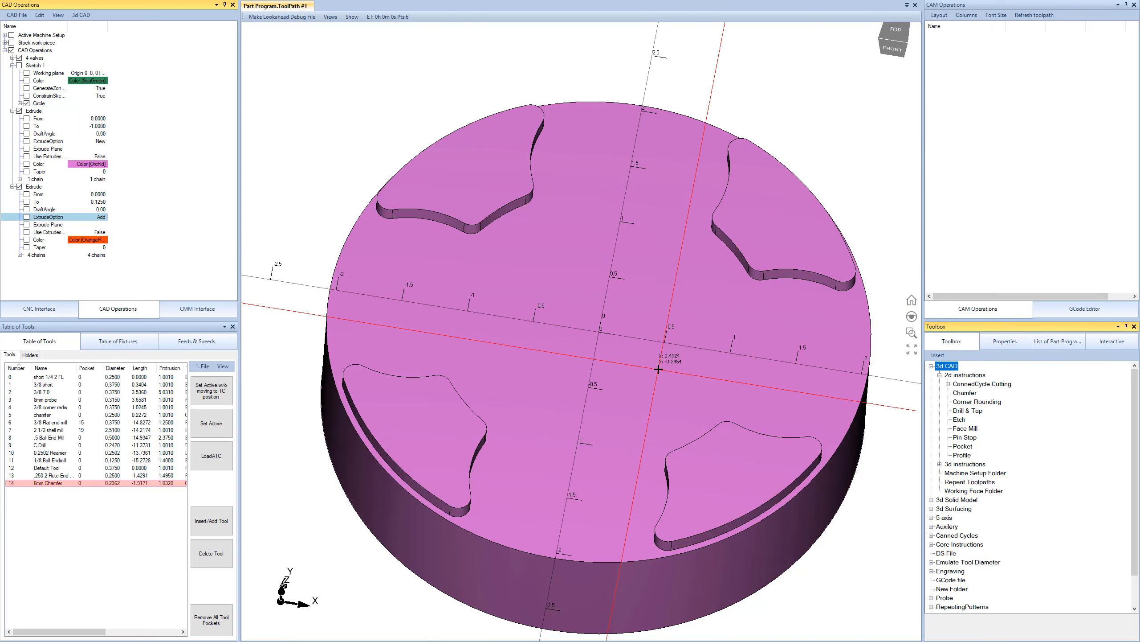
middle_drag(603, 333, 589, 310)
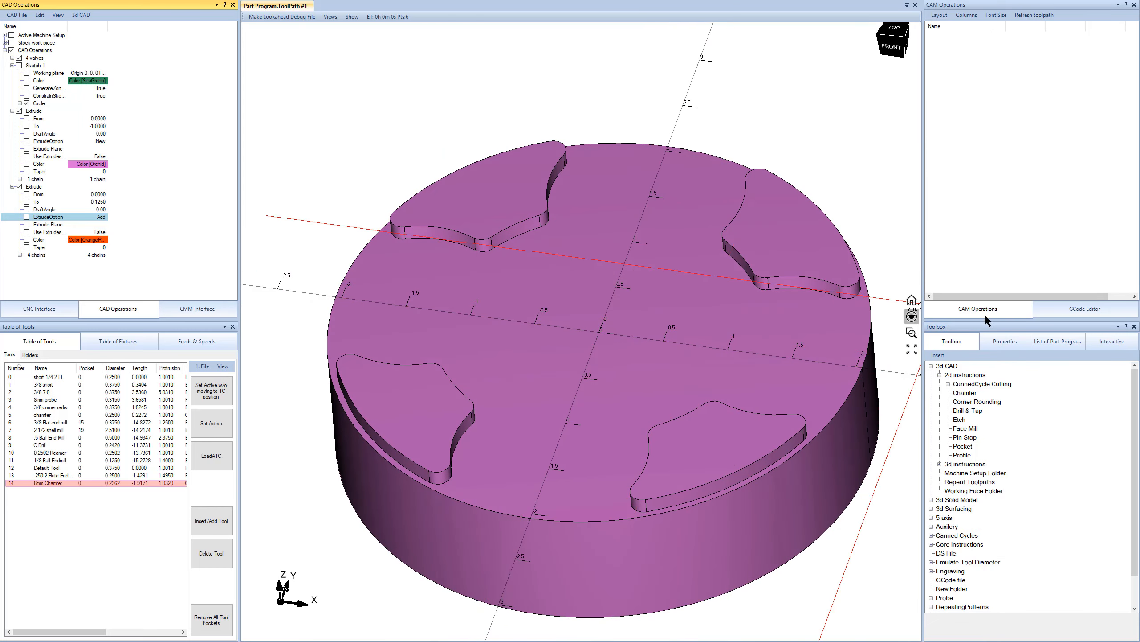
double_click(963, 445)
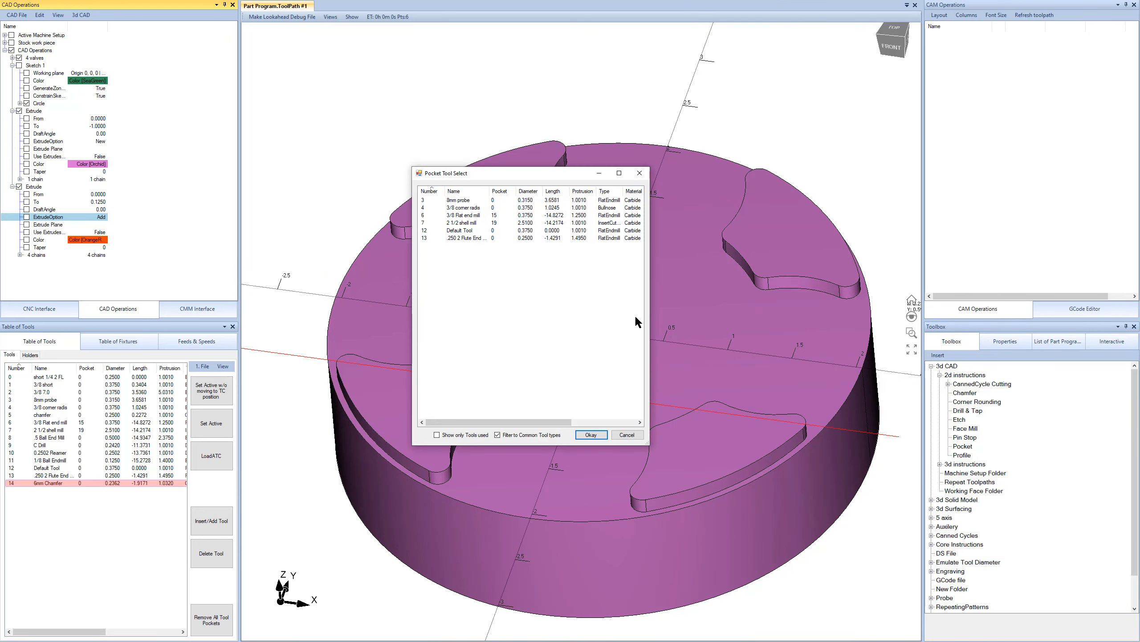
click(463, 218)
double_click(463, 217)
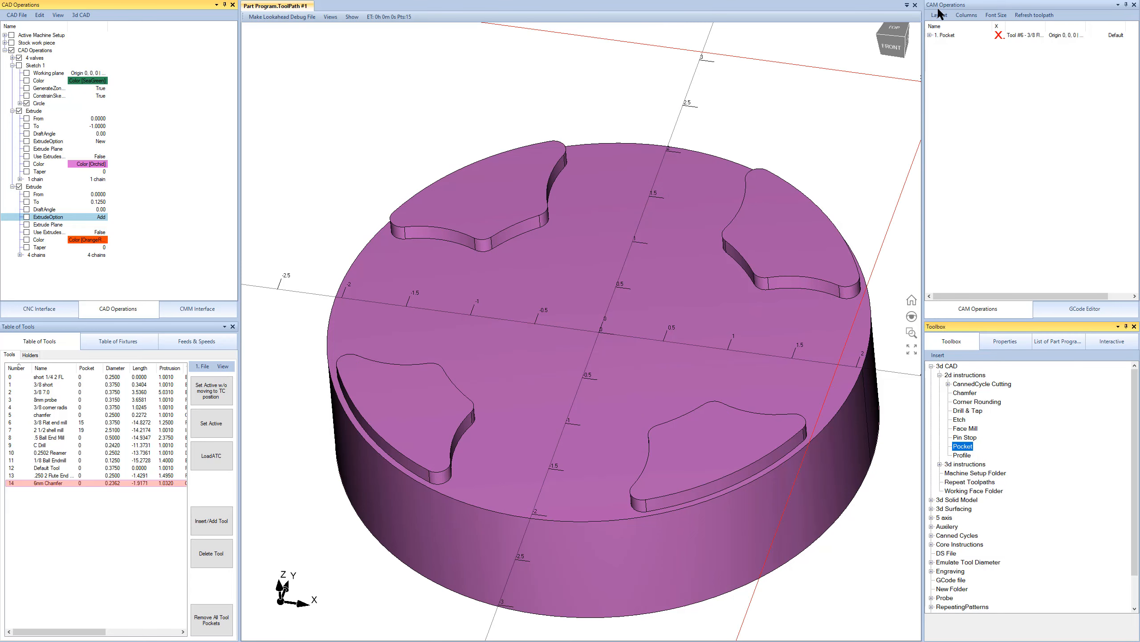
Select the disc's top face around the valves as the pocket's chain to machine with islands found, and generate its toolpath
click(929, 34)
click(1035, 277)
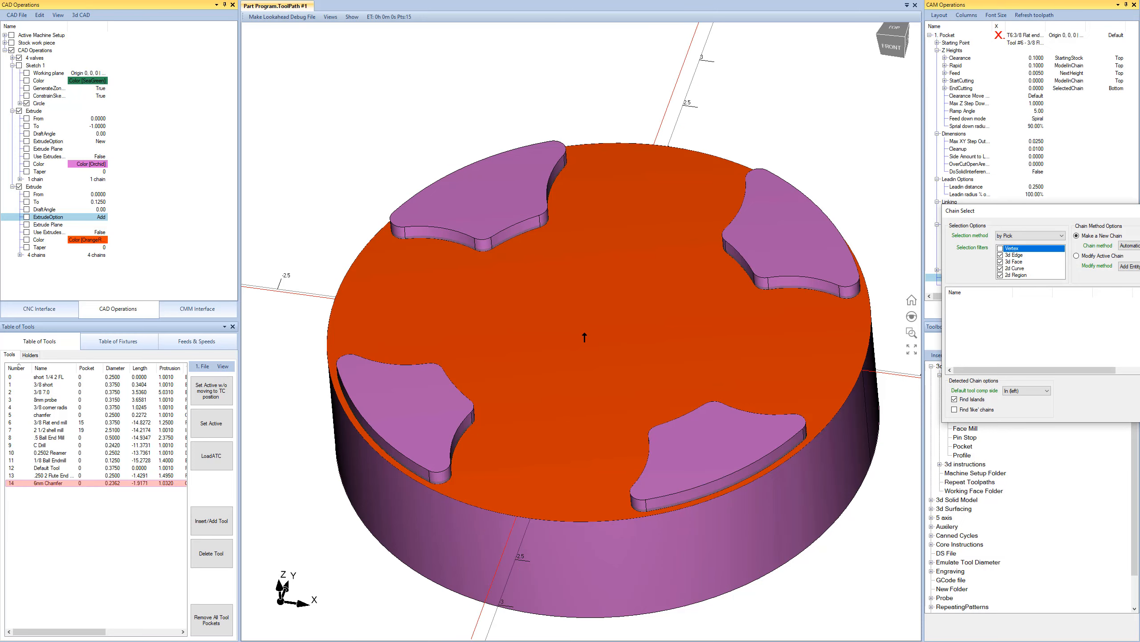
click(570, 336)
click(1139, 409)
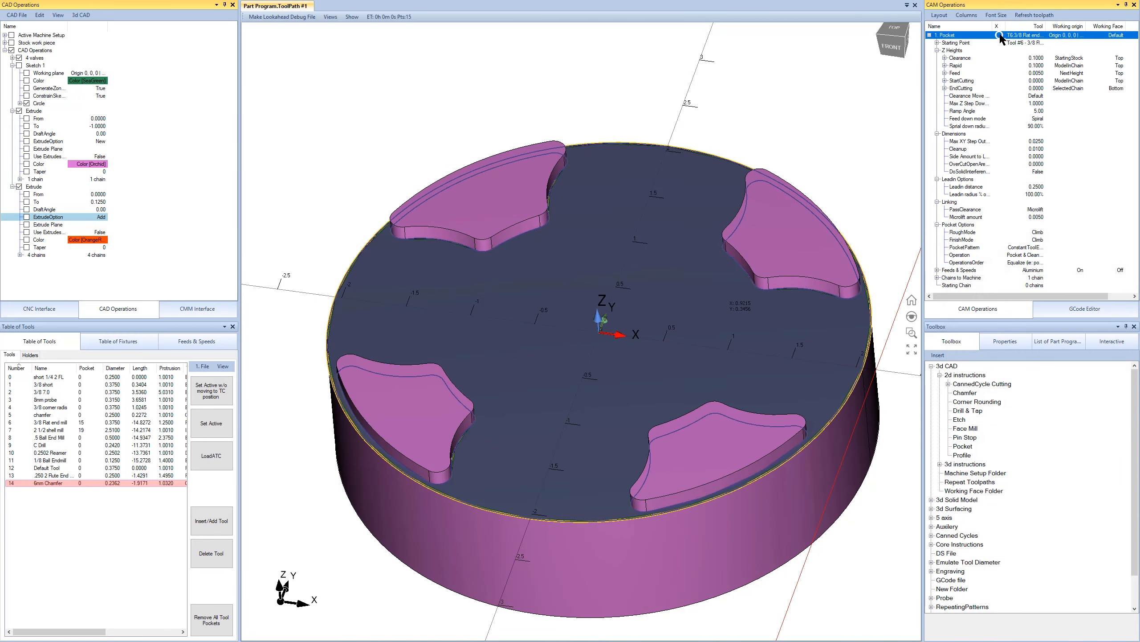
click(964, 240)
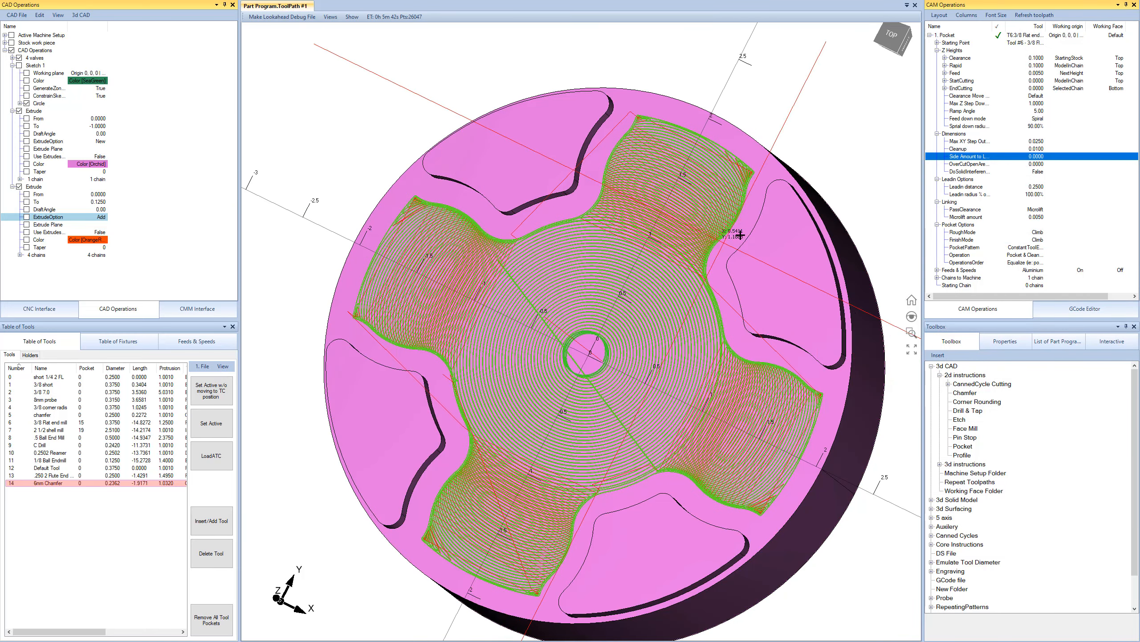
click(952, 35)
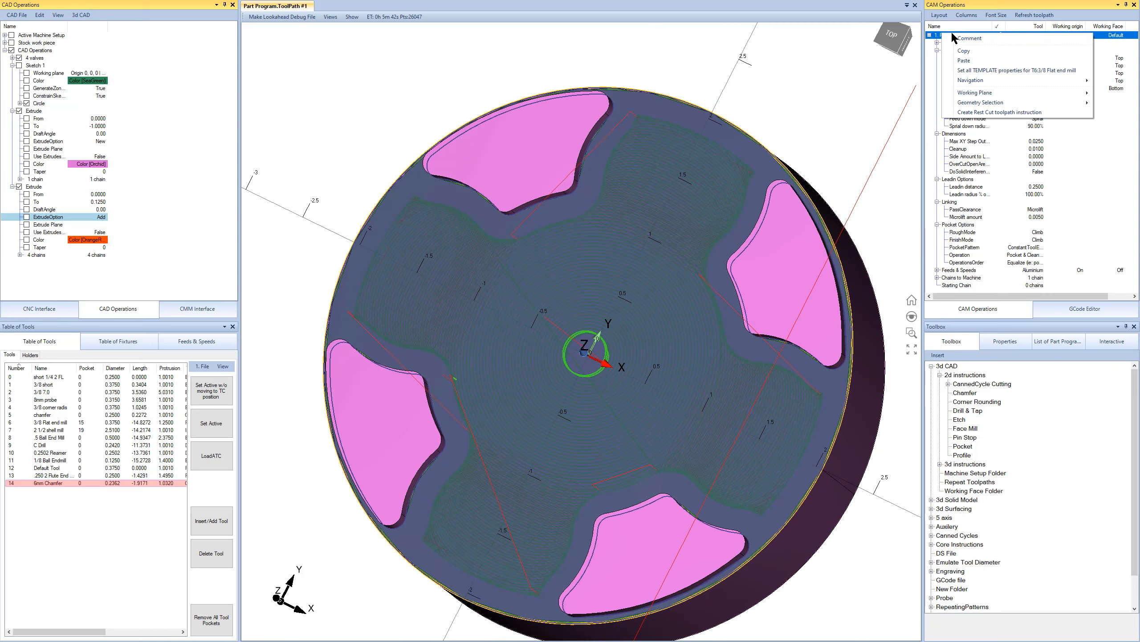
click(929, 35)
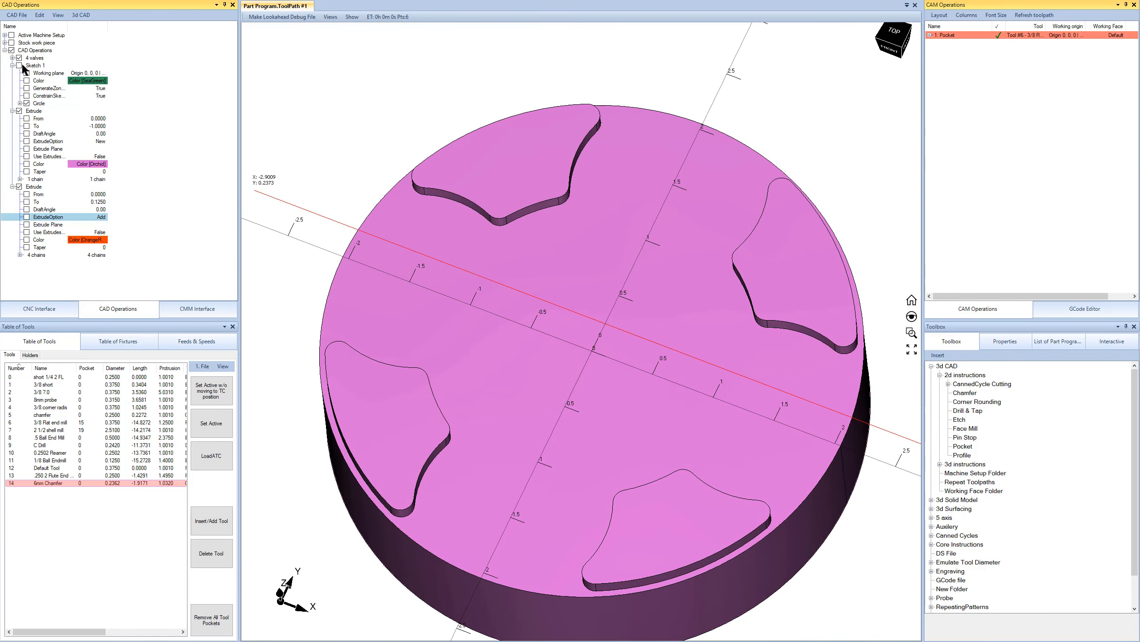
Edit the 4 valves sketch, setting the 2.5 diameter to 3 and the fillet radius to 0.2
double_click(40, 58)
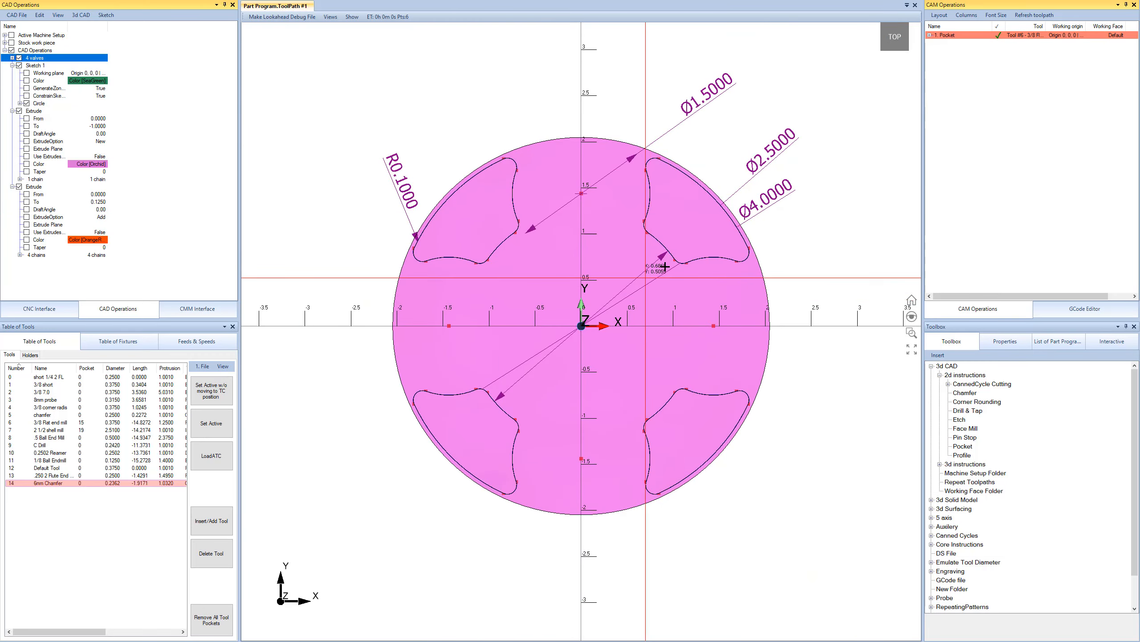
mouse_move(700, 243)
middle_down()
mouse_move(735, 219)
mouse_move(866, 247)
mouse_move(580, 300)
mouse_move(602, 292)
middle_up()
double_click(805, 200)
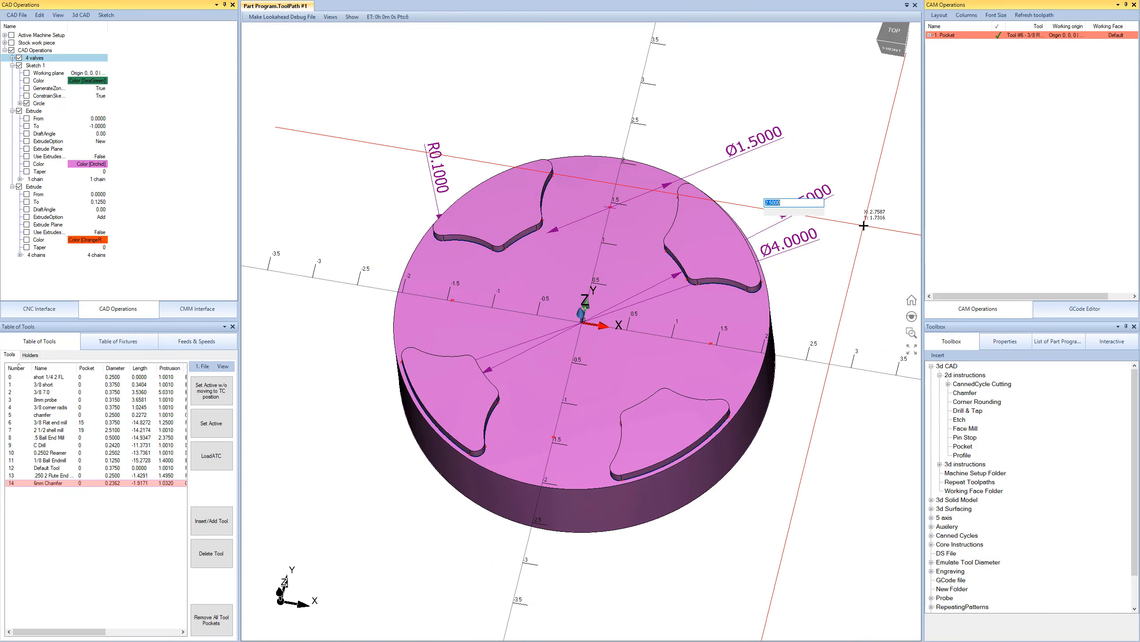
key(Return)
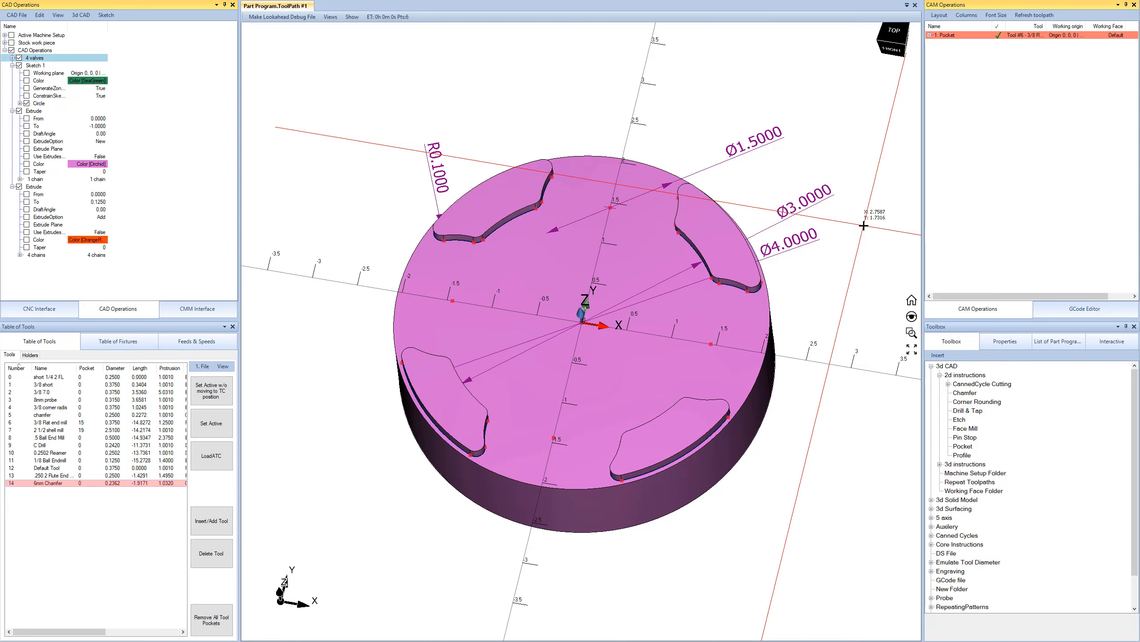
scroll(540, 269, up, 2)
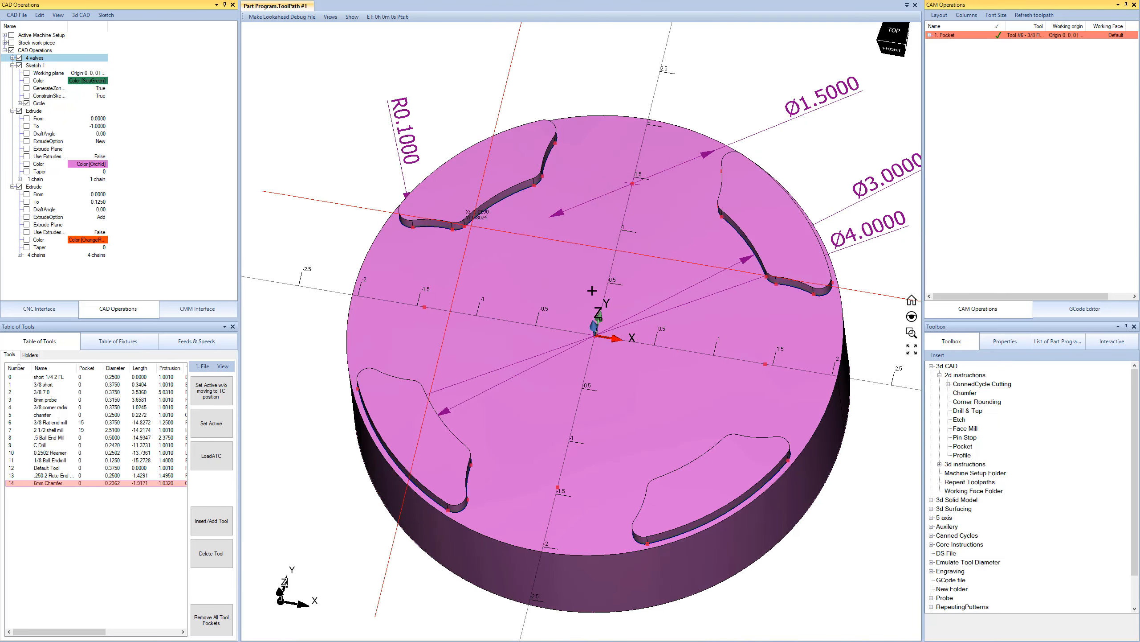
double_click(404, 118)
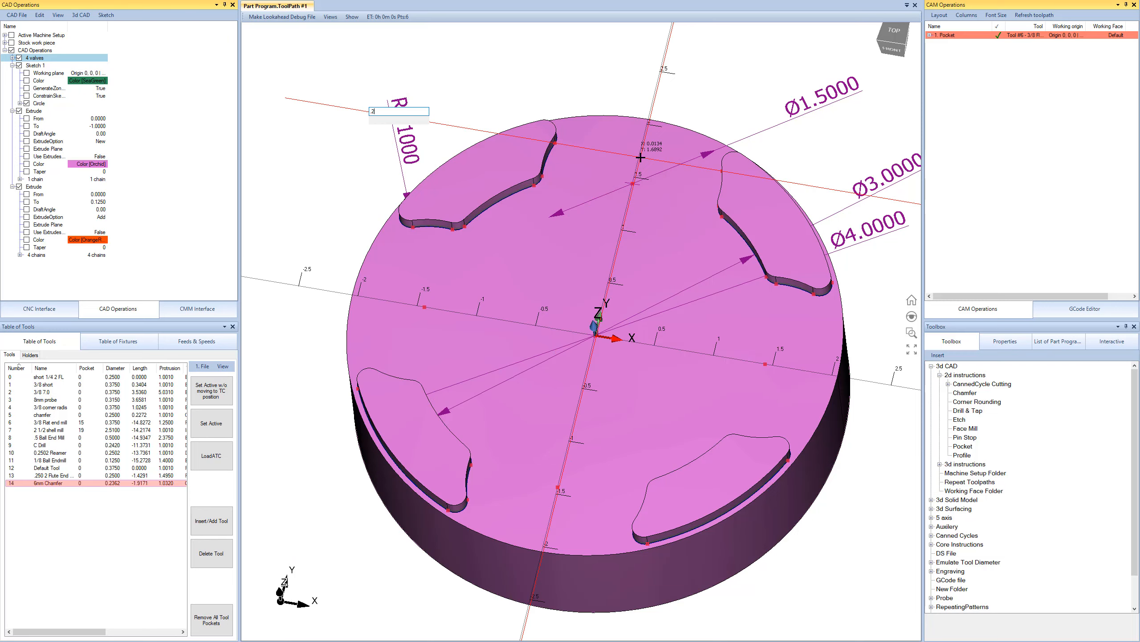
key(Return)
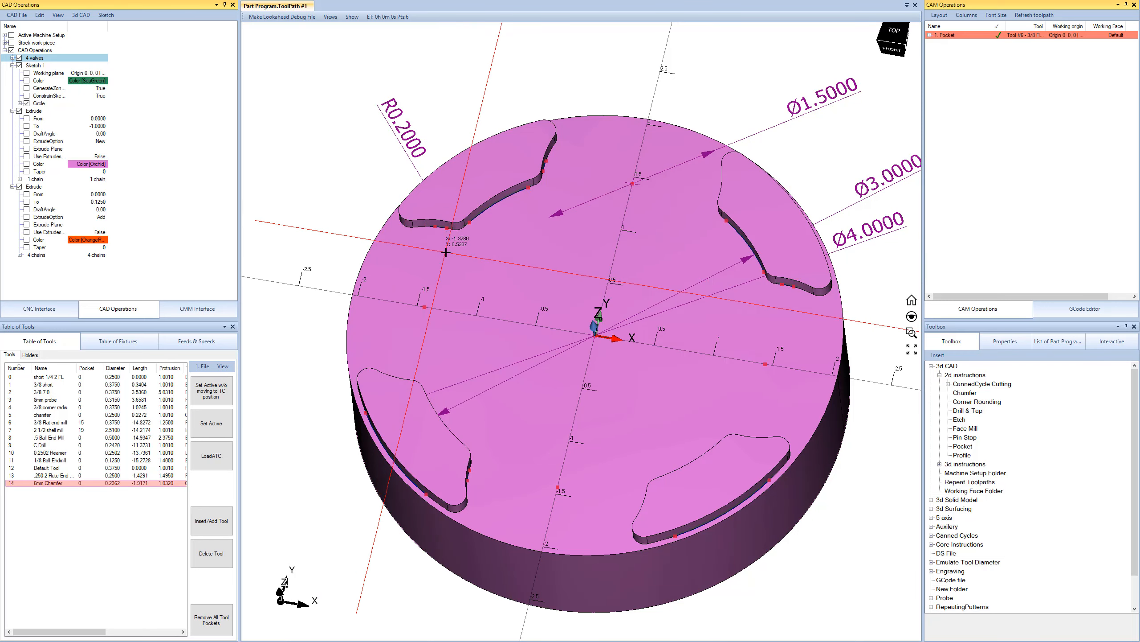
Rebuild the solid from the edited valve sketch and refresh the pocket toolpath
middle_drag(446, 252, 490, 282)
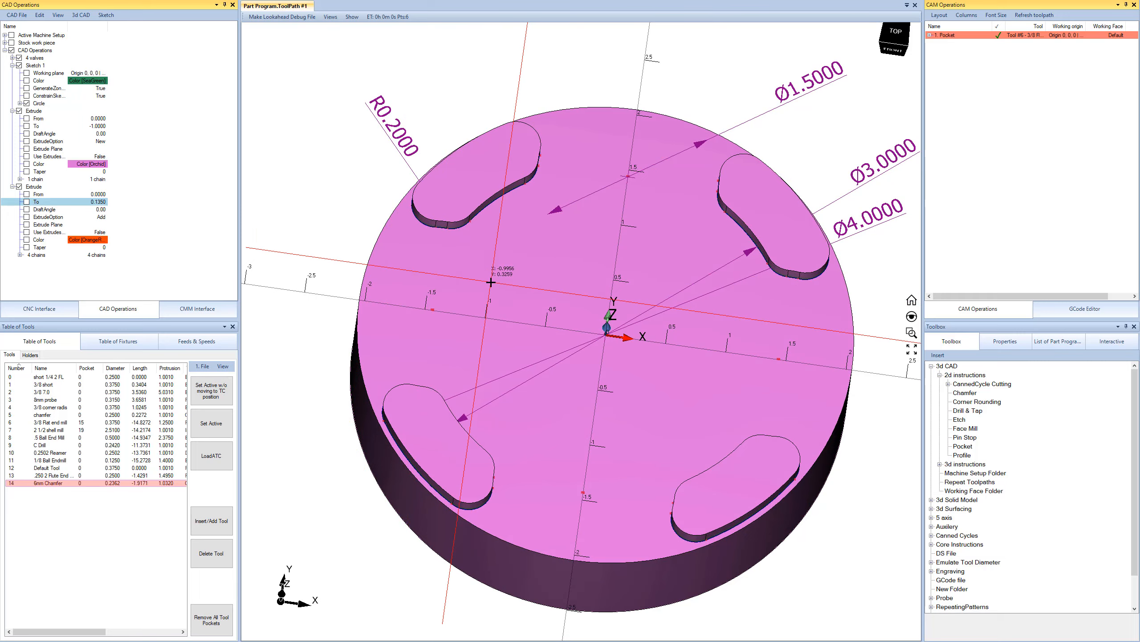
scroll(490, 282, down, 3)
right_click(961, 36)
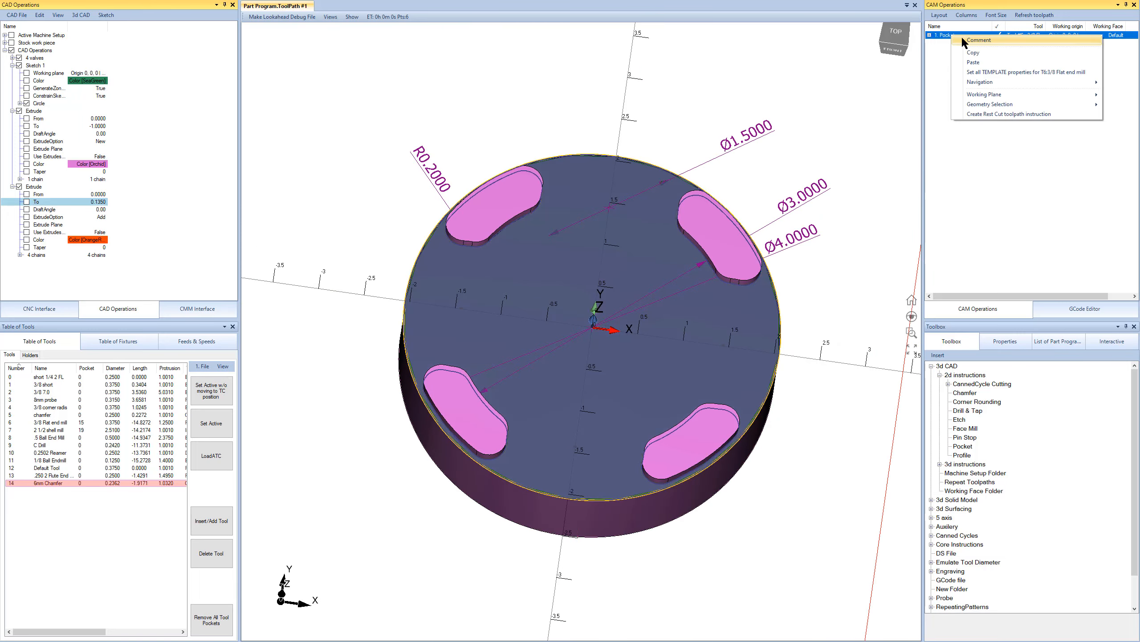
click(1002, 149)
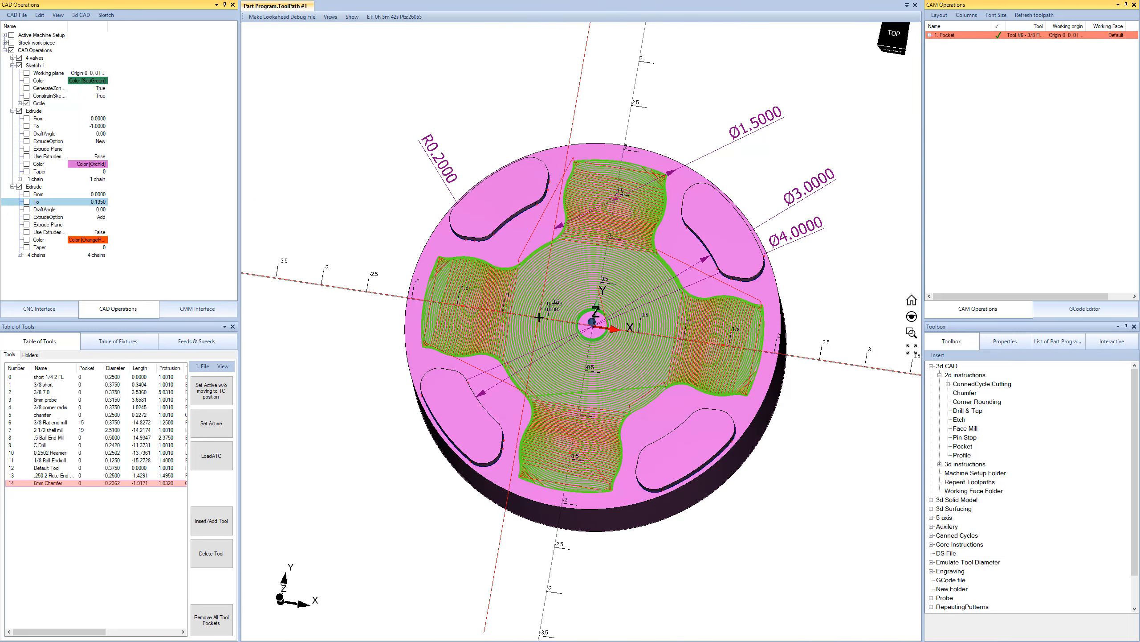
Check the pocket operation's chain to machine, recalculate its toolpath for the reshaped valves, and inspect the cut around them
click(930, 35)
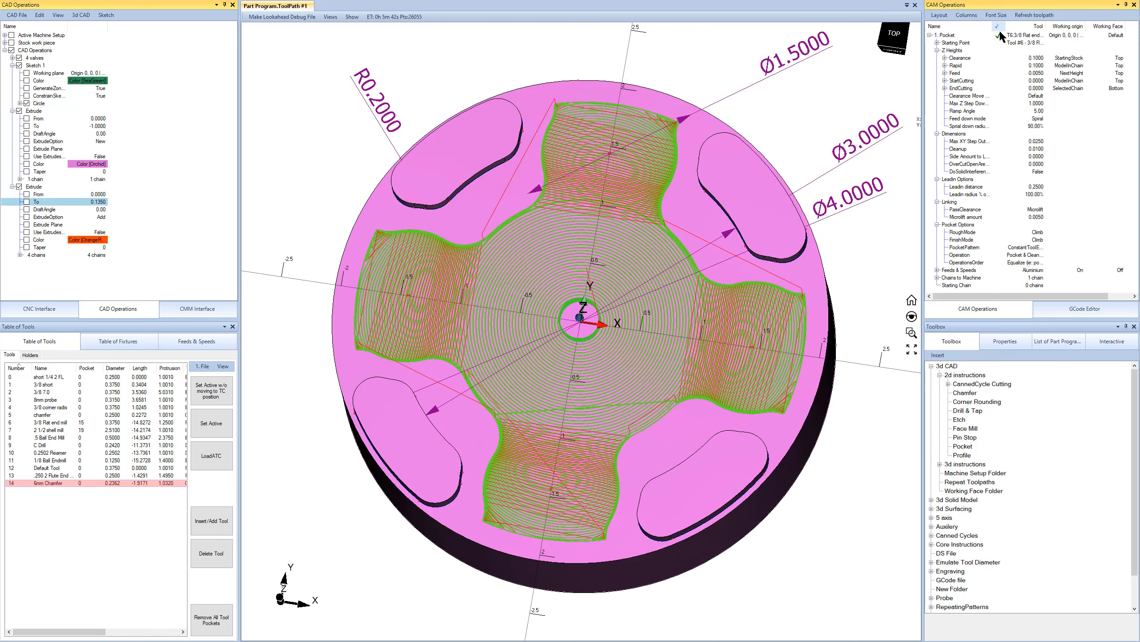
click(958, 278)
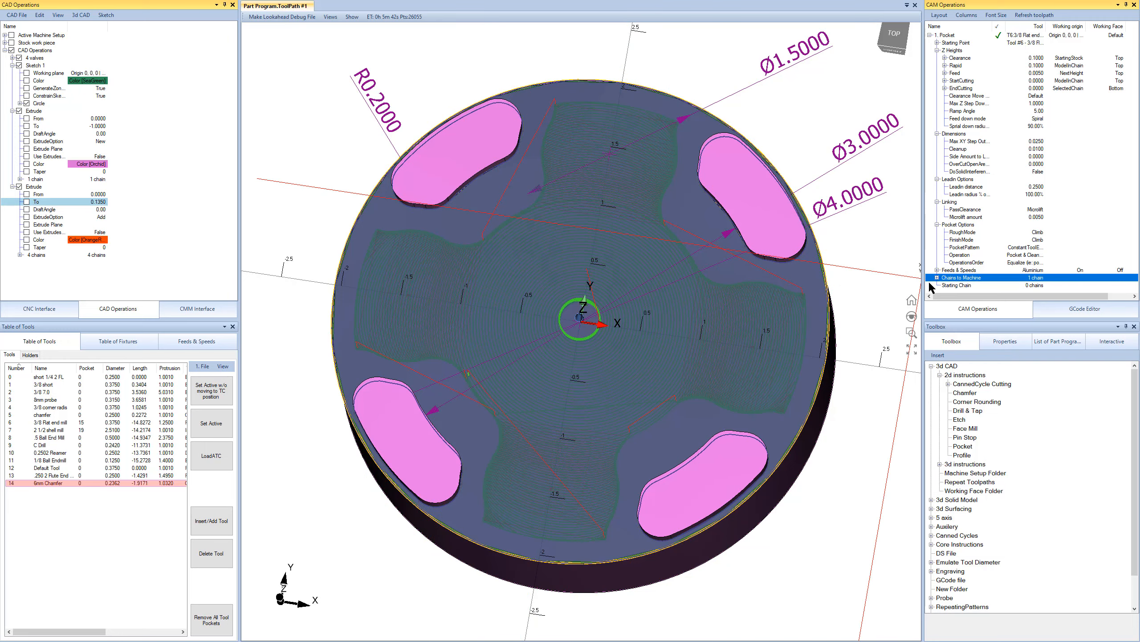
click(971, 240)
click(997, 35)
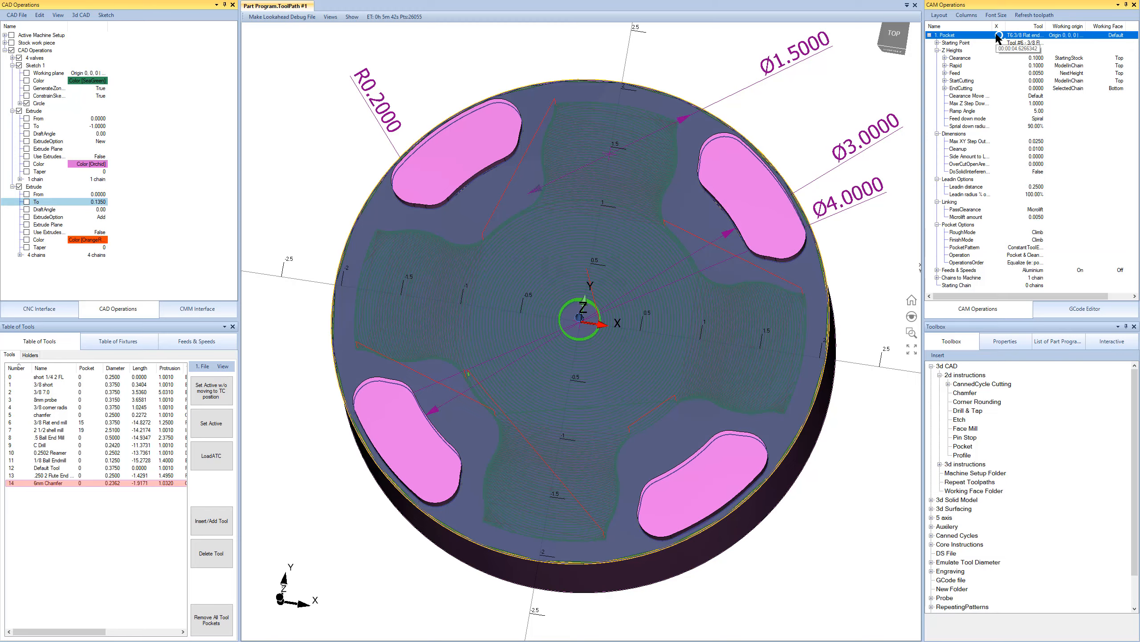
click(977, 164)
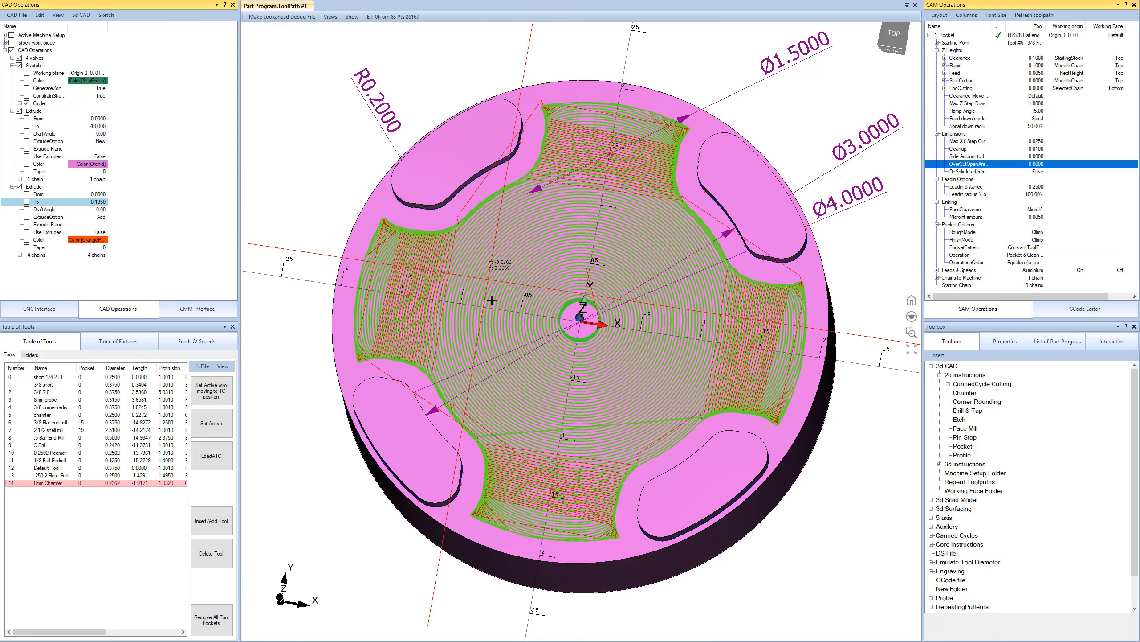
middle_drag(515, 295, 638, 309)
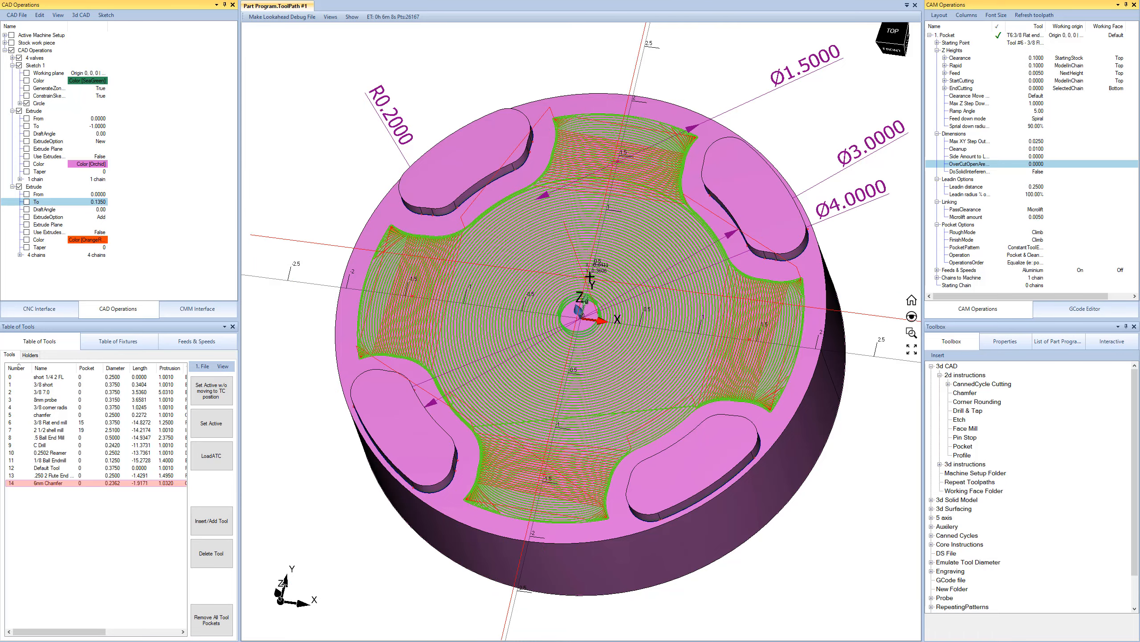
middle_drag(589, 278, 620, 341)
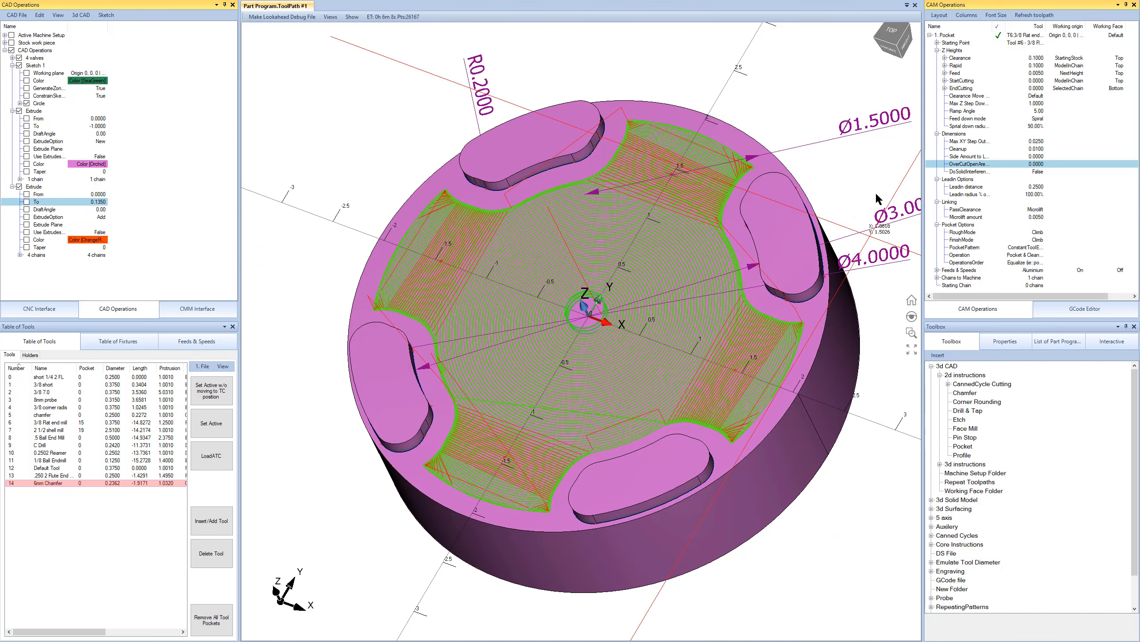
Collapse the pocket operation, both extrusions and Sketch 1 in their lists, and close the open sketch
click(930, 35)
right_click(950, 34)
click(969, 39)
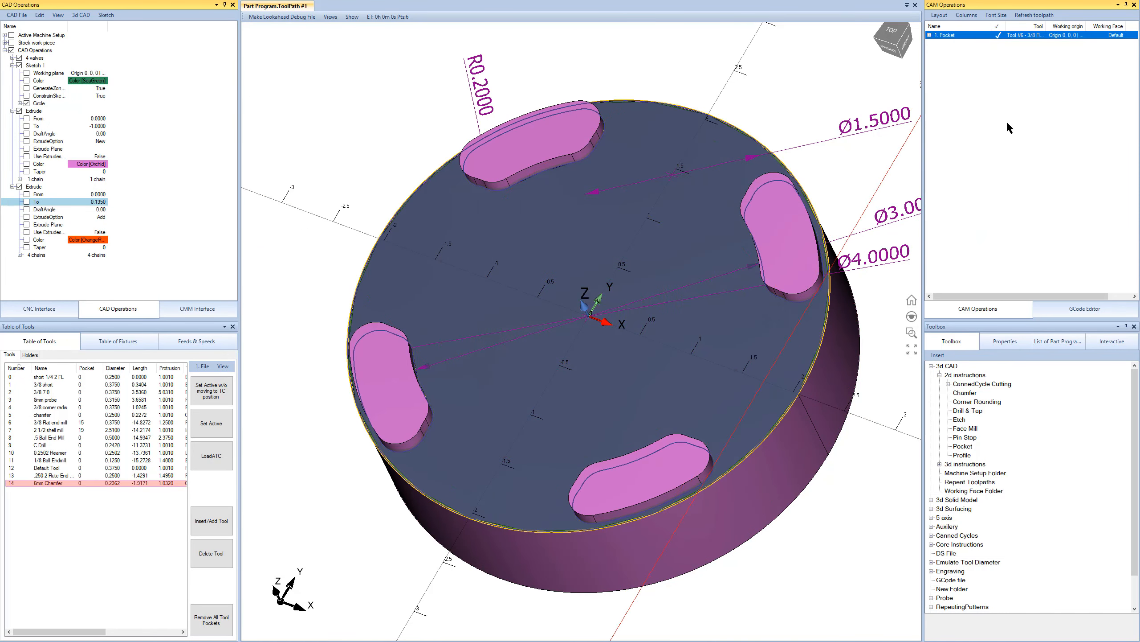
click(12, 186)
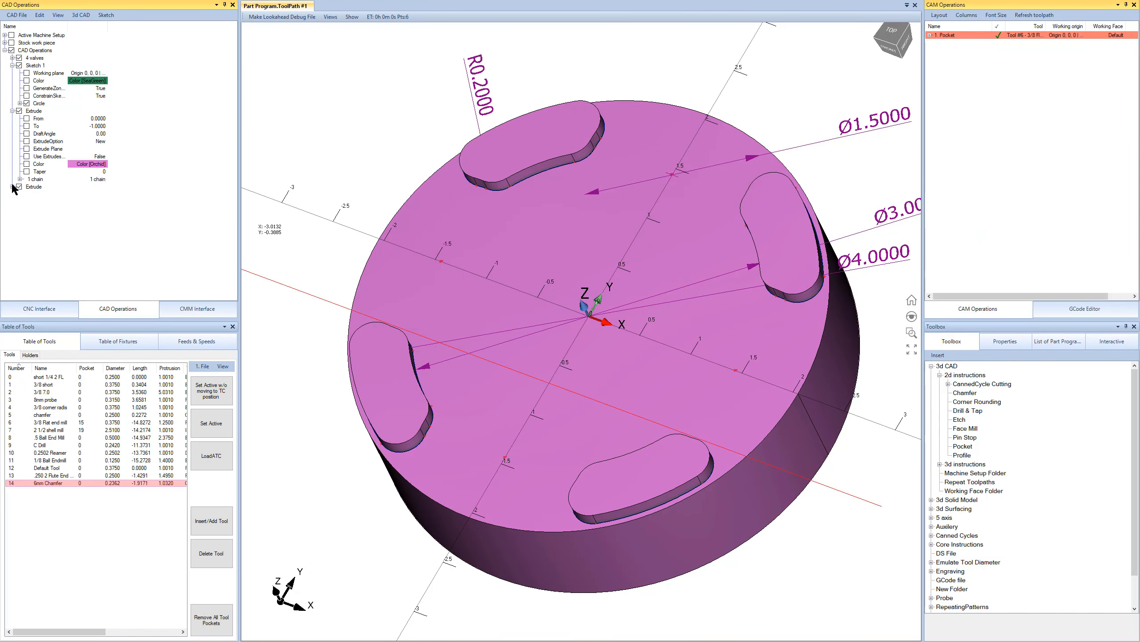
click(12, 111)
click(12, 65)
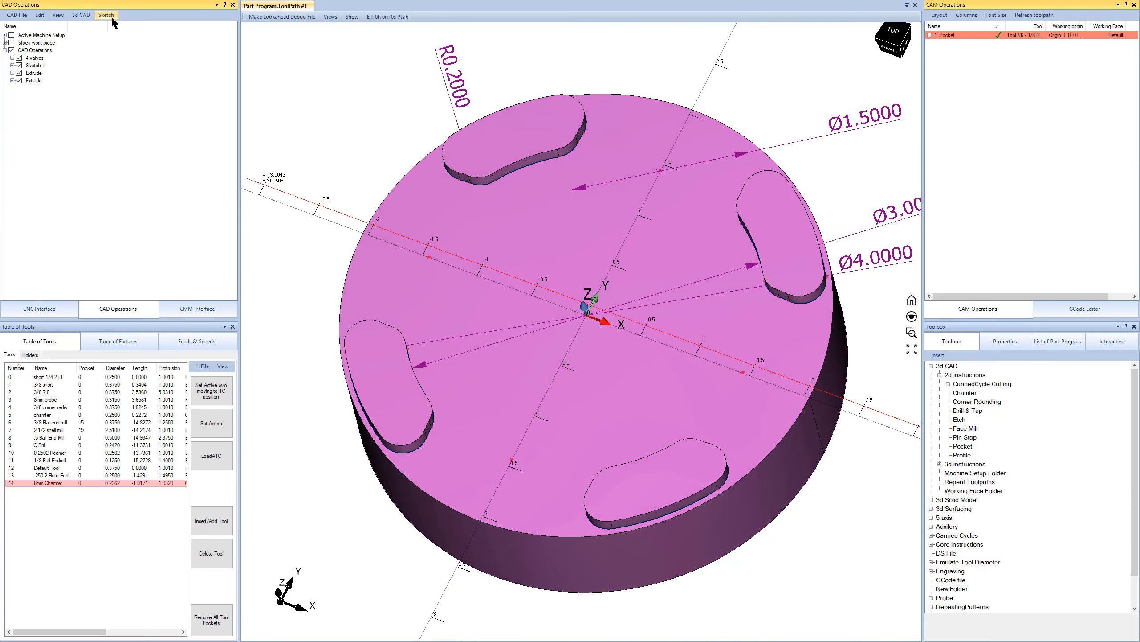
click(112, 17)
click(117, 33)
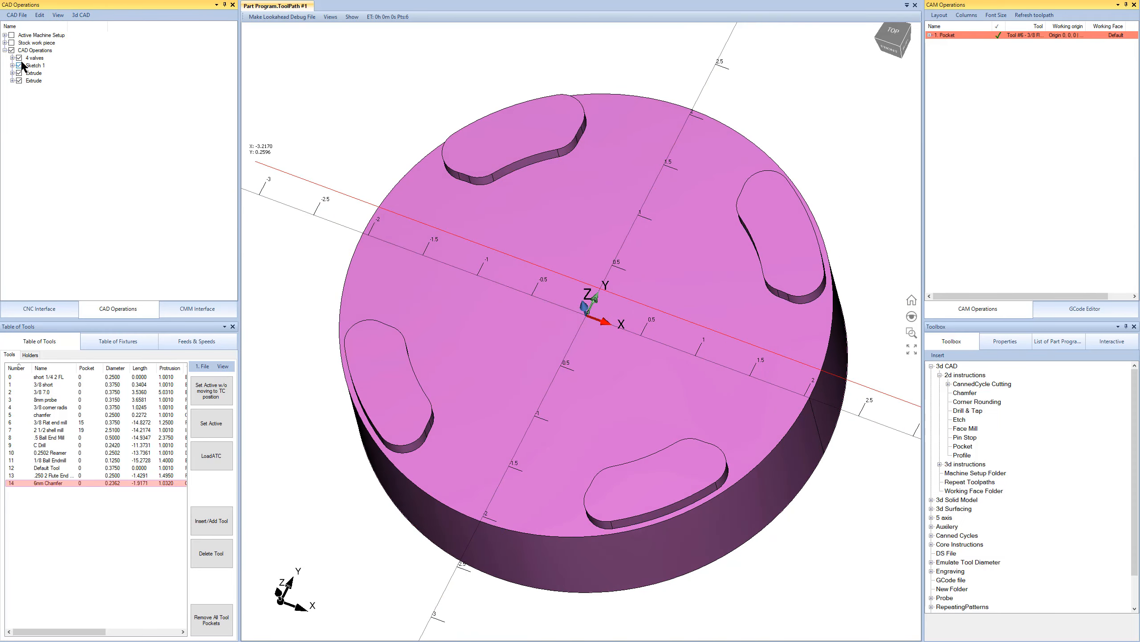
Reopen the 4 valves sketch for editing and hide both extrusions so only the valve profiles show
double_click(34, 58)
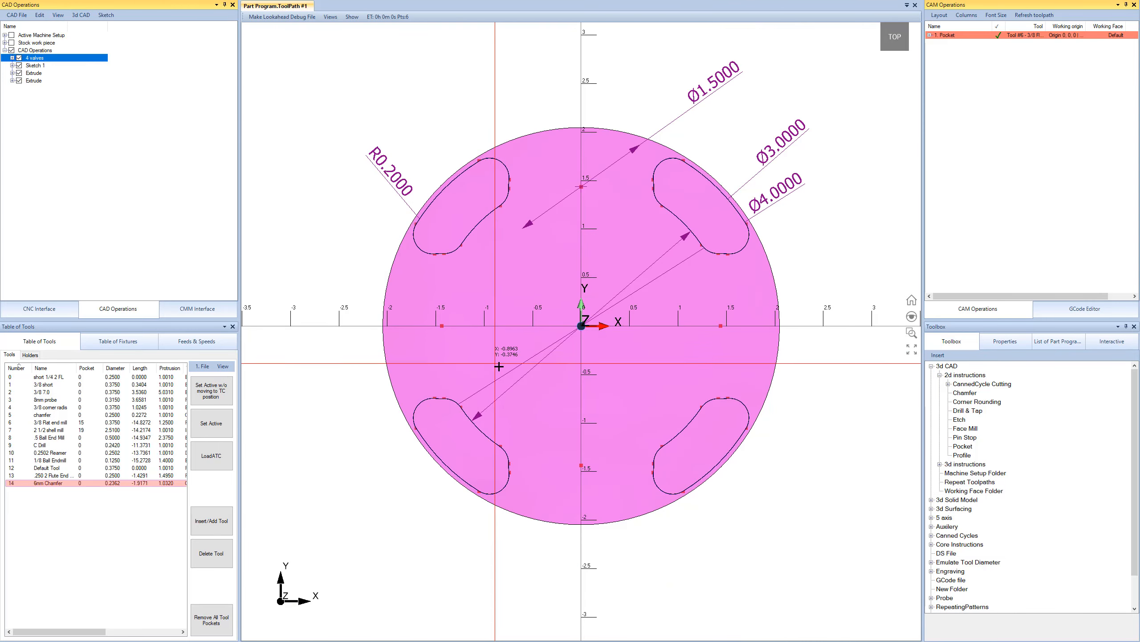
middle_drag(496, 335, 538, 236)
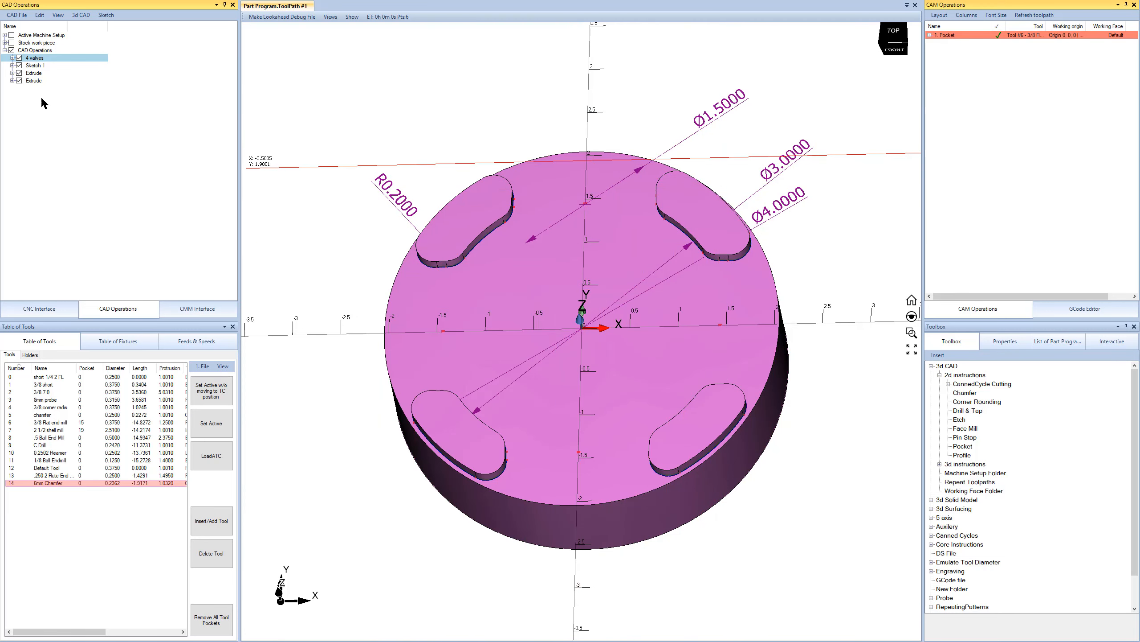
click(19, 81)
click(19, 73)
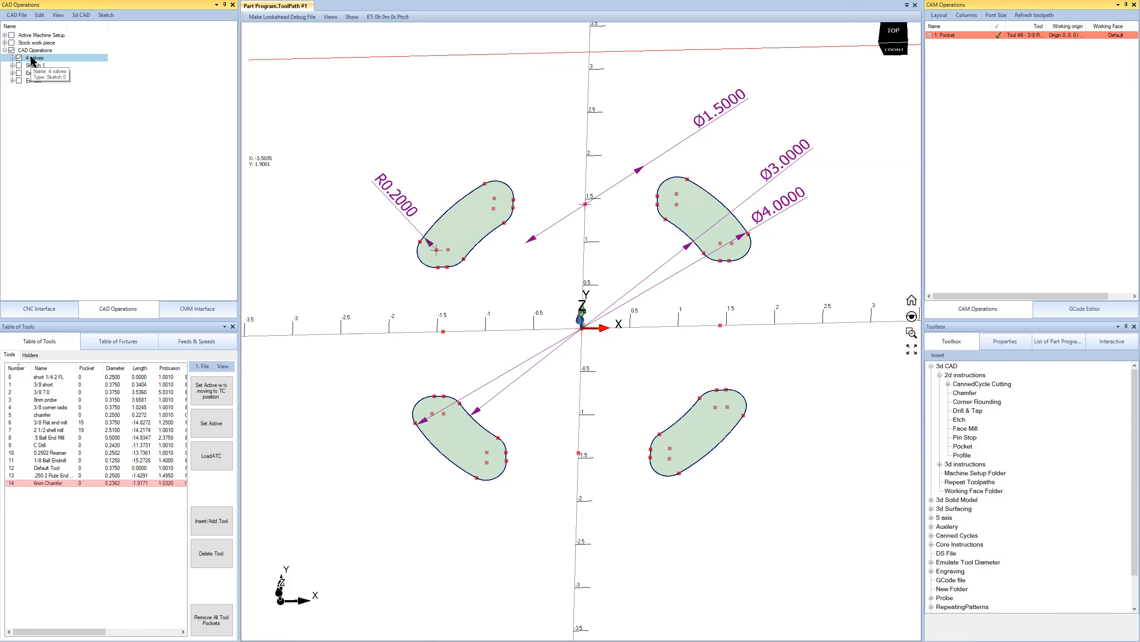
Turn off the Constrain Sketch option of the 4 valves sketch and check the setting
right_click(33, 60)
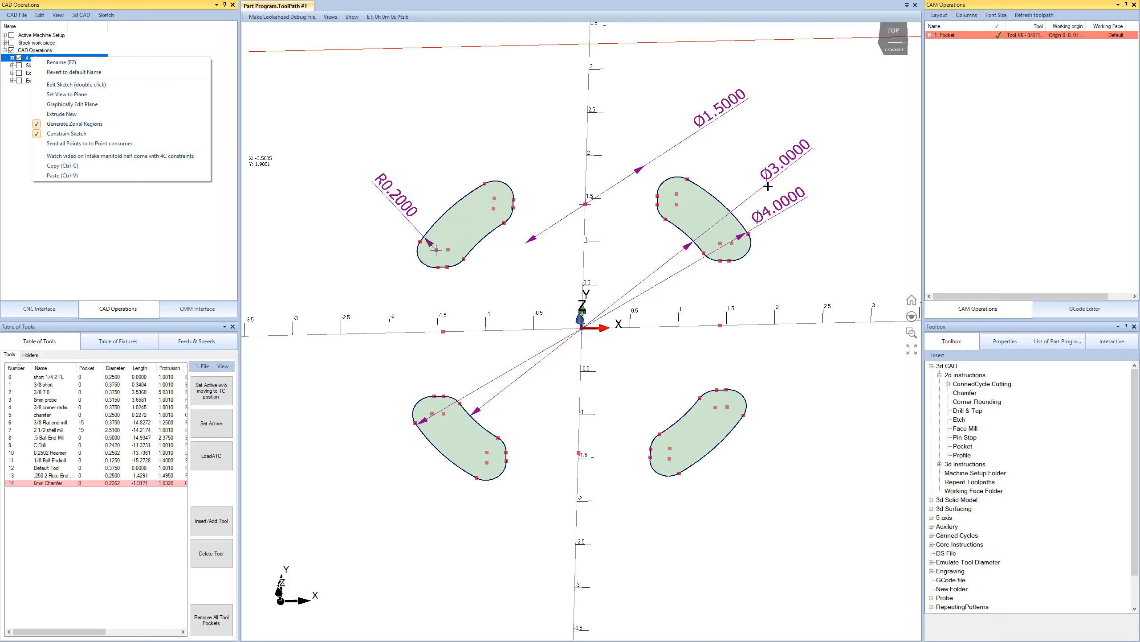
click(88, 132)
right_click(34, 58)
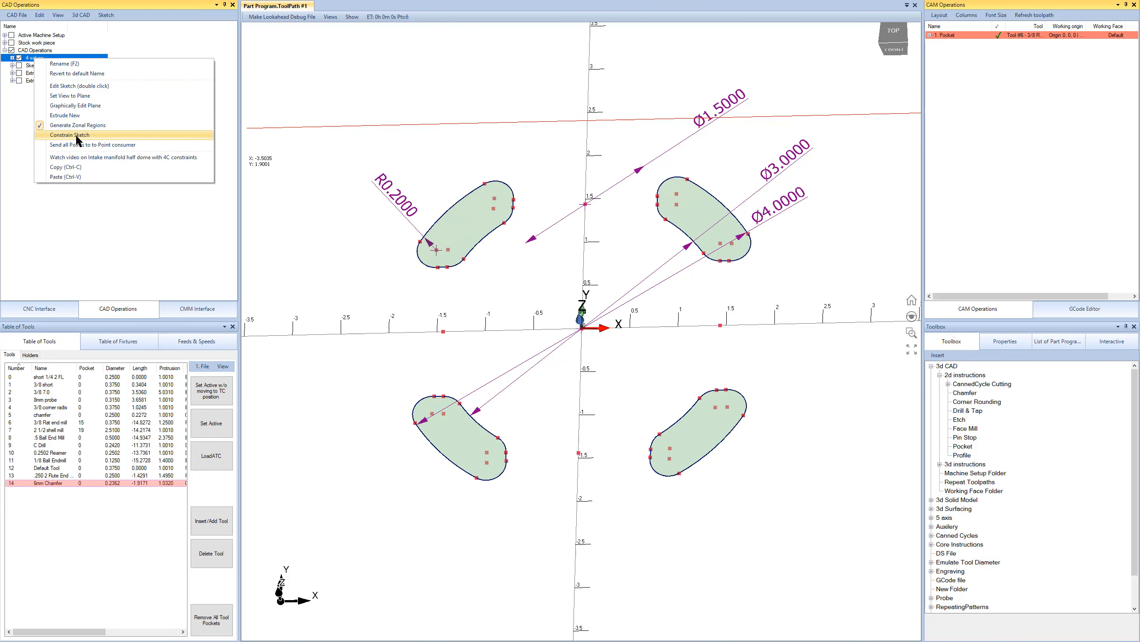
click(121, 246)
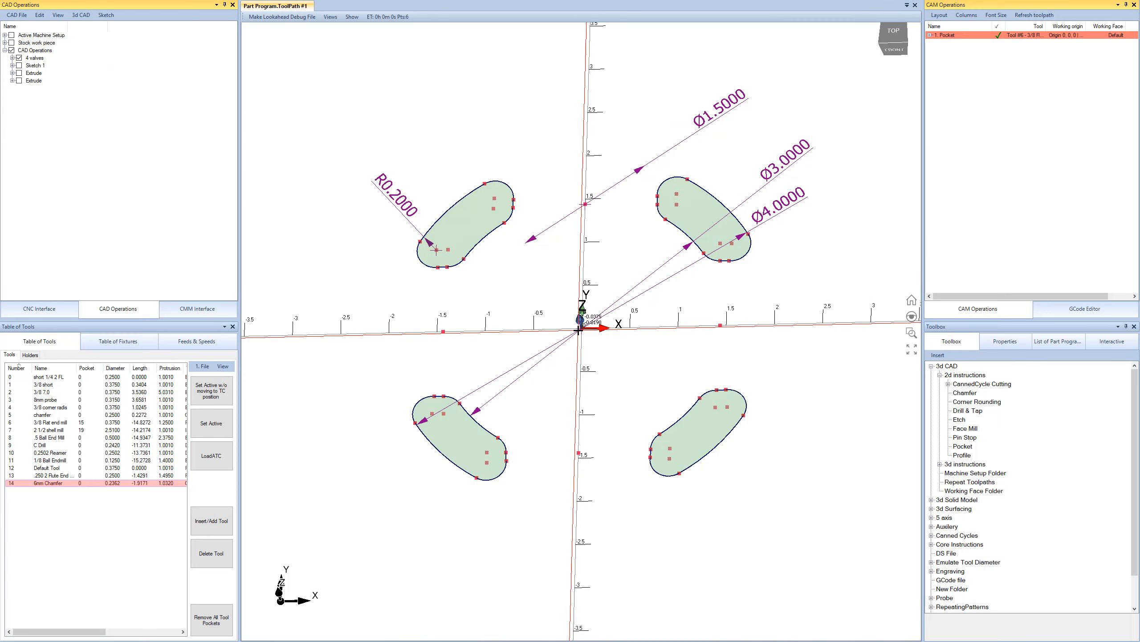
Open the options of the 4 valves sketch
scroll(588, 330, up, 2)
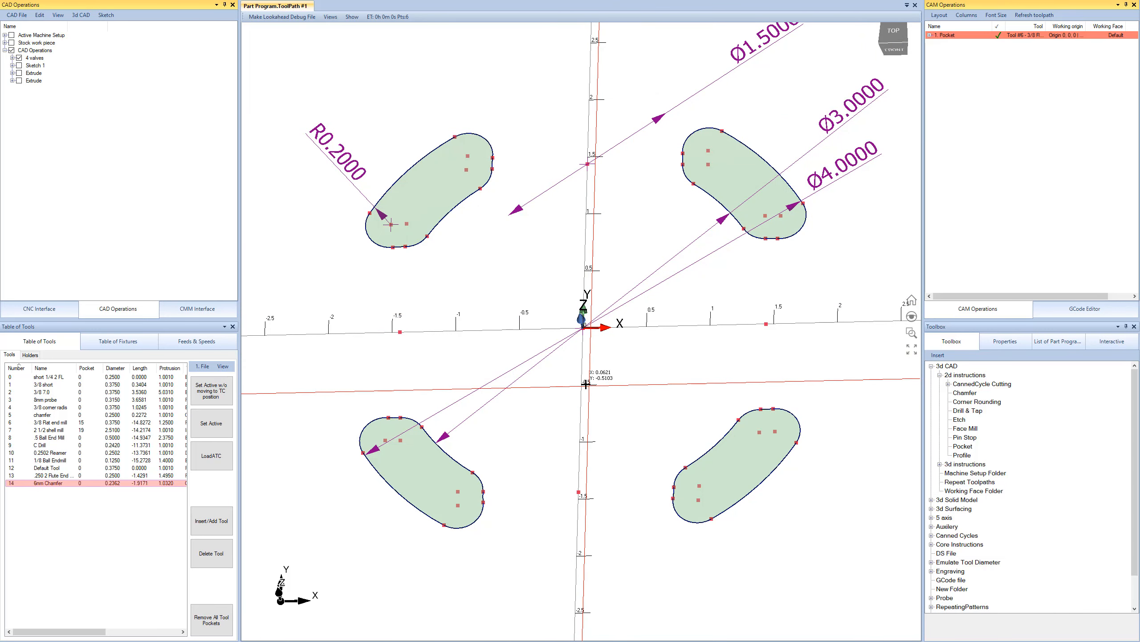
right_click(44, 59)
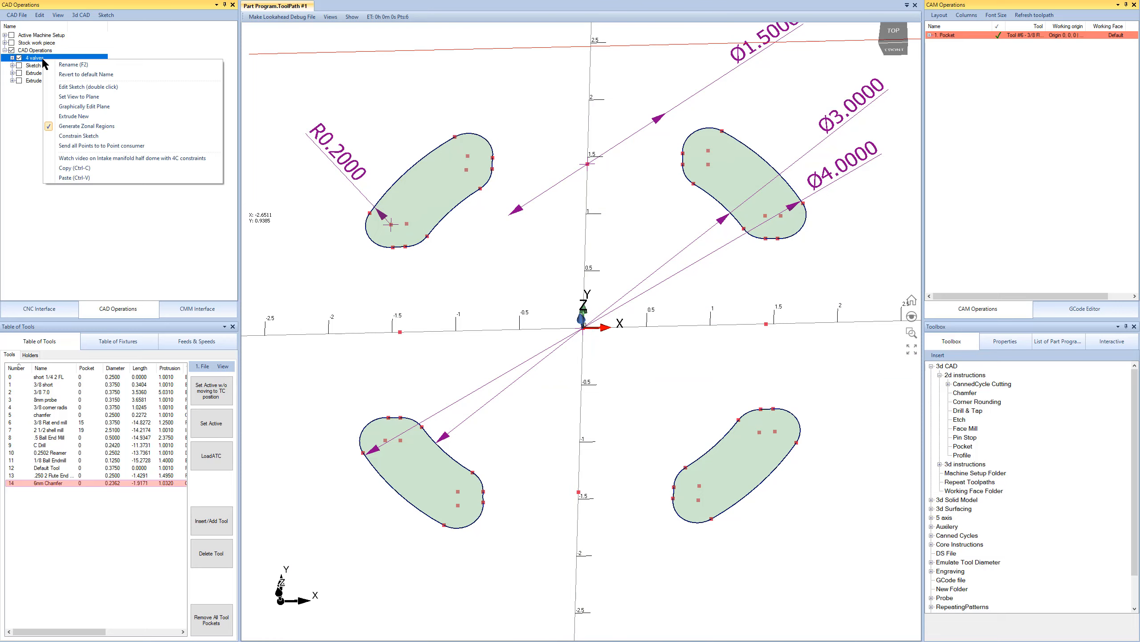